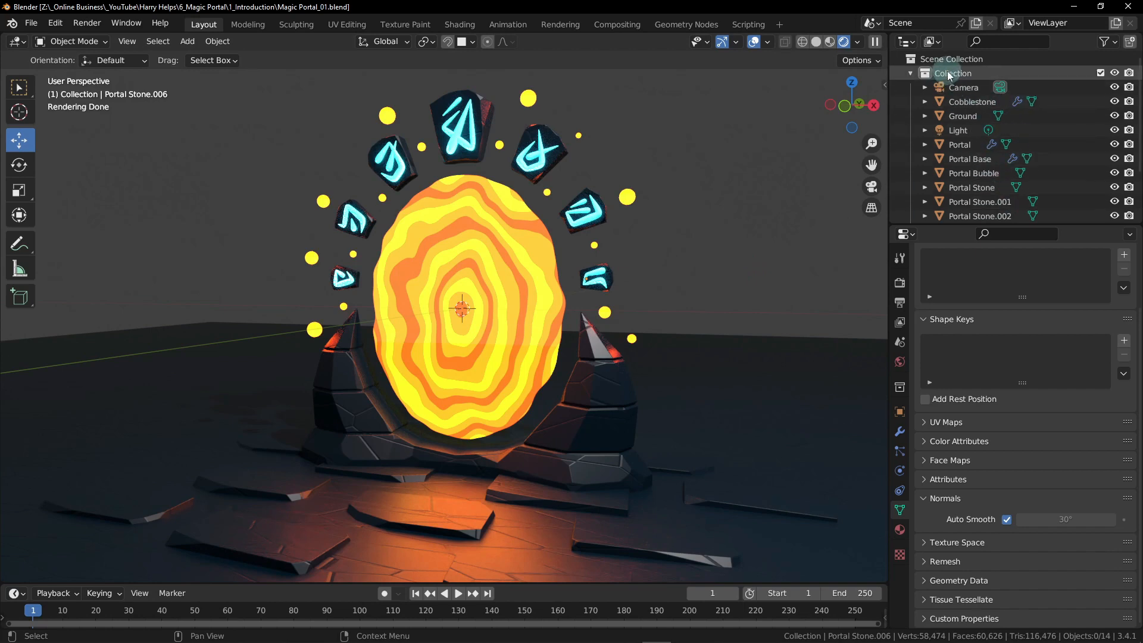
Step: Move the portal, its base, the bubbles and all seven portal stones into a new collection named Portal
scroll(991, 128, down, 3)
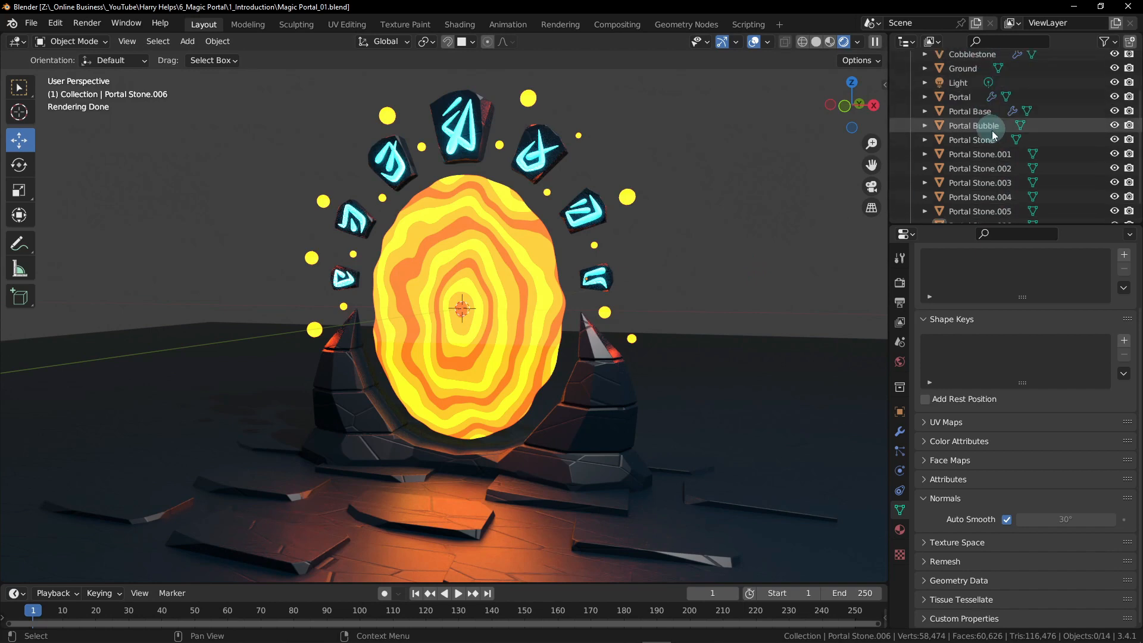
scroll(1003, 150, down, 1)
scroll(982, 119, up, 3)
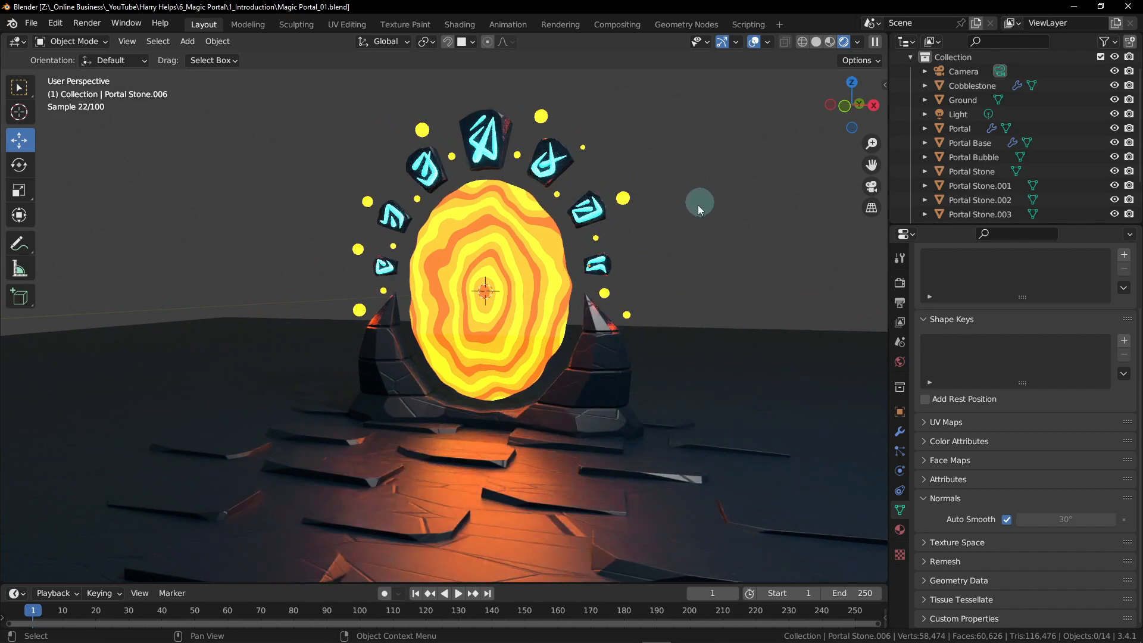
middle_drag(698, 205, 664, 195)
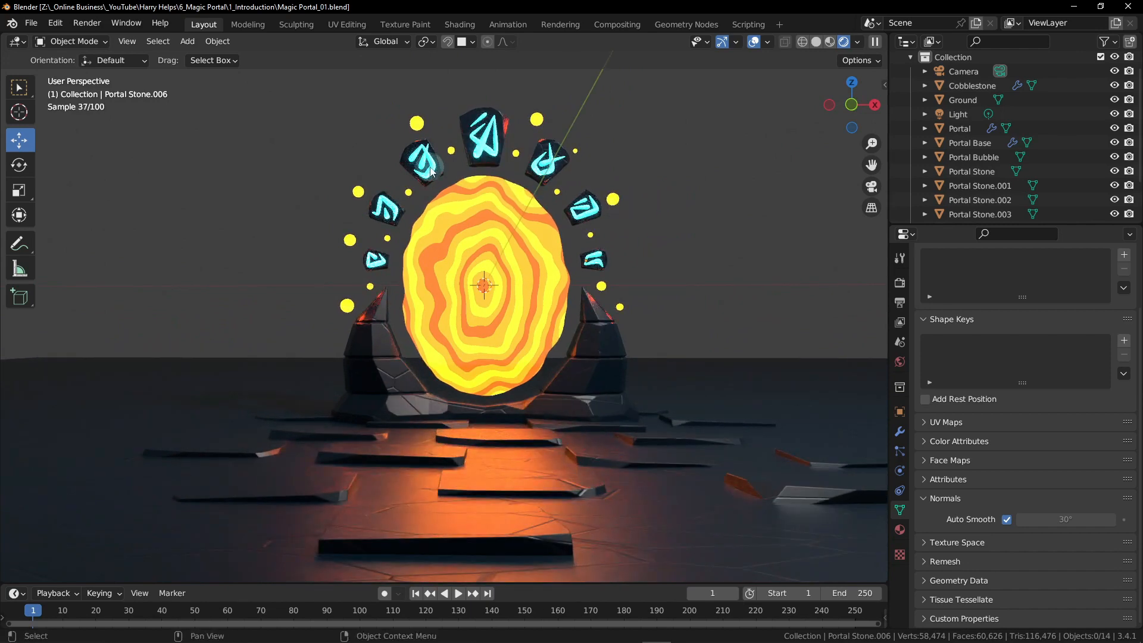
drag(272, 102, 703, 340)
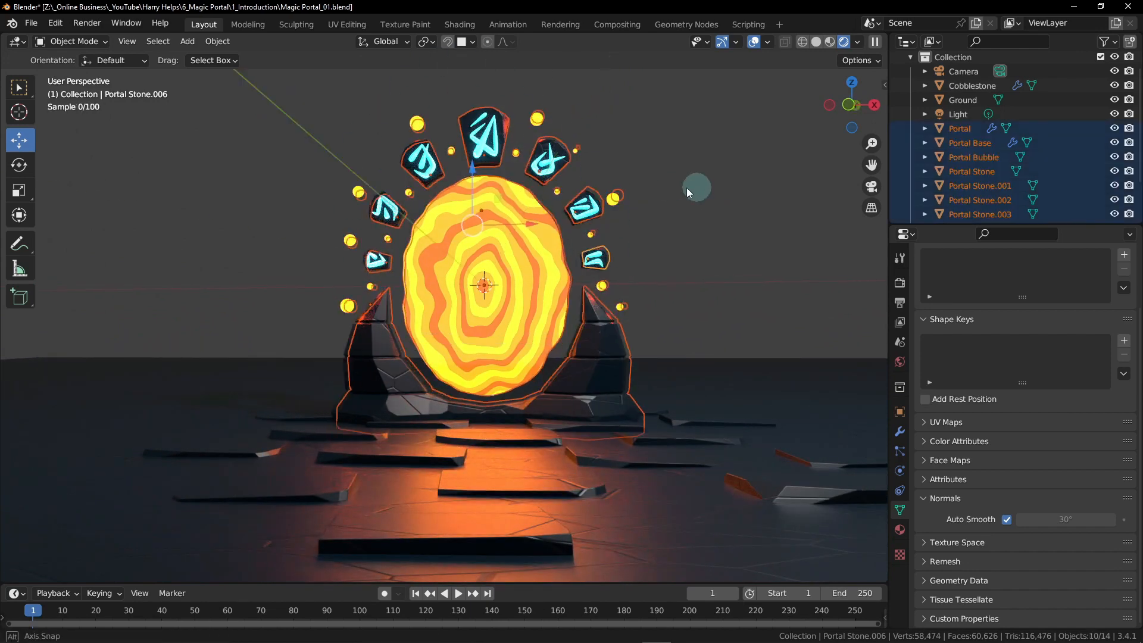
middle_drag(687, 188, 727, 194)
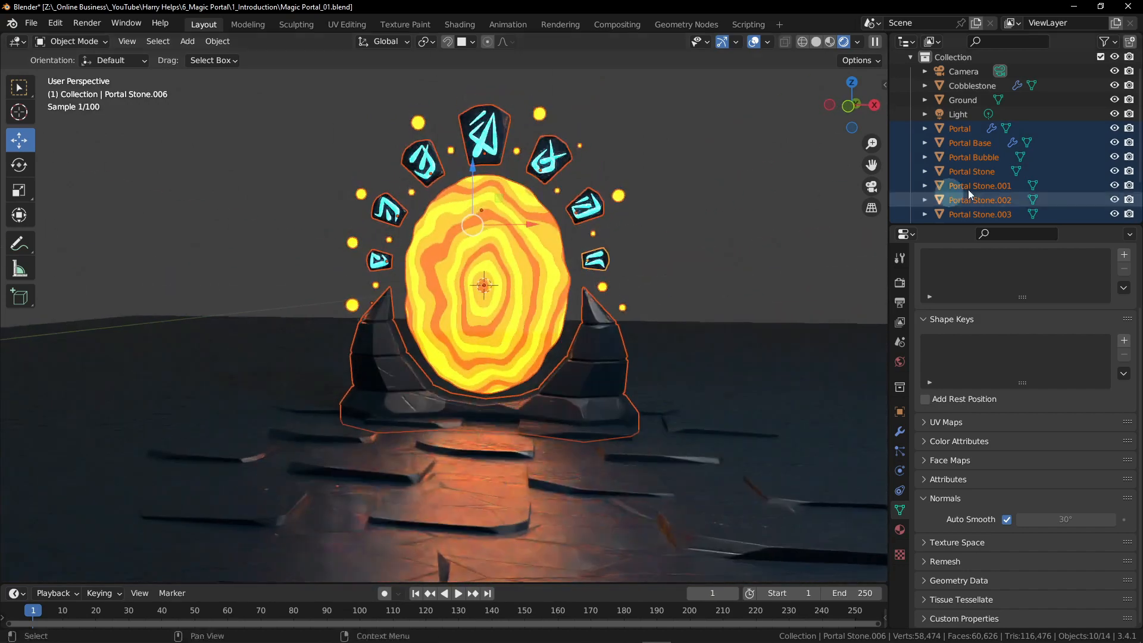
scroll(1006, 146, down, 2)
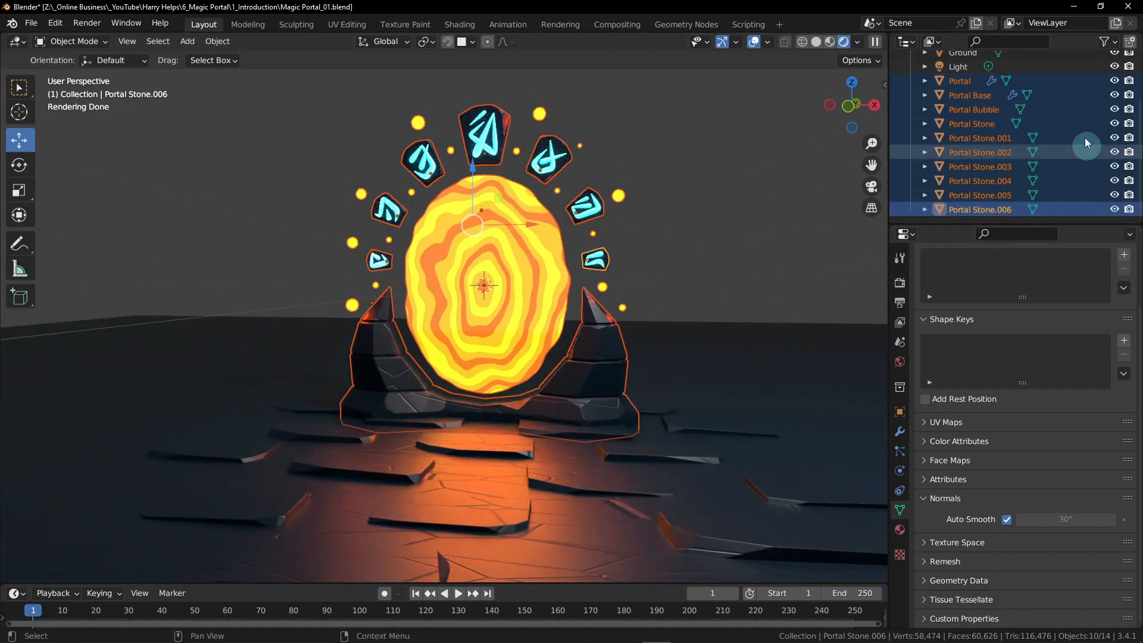
scroll(1013, 169, up, 3)
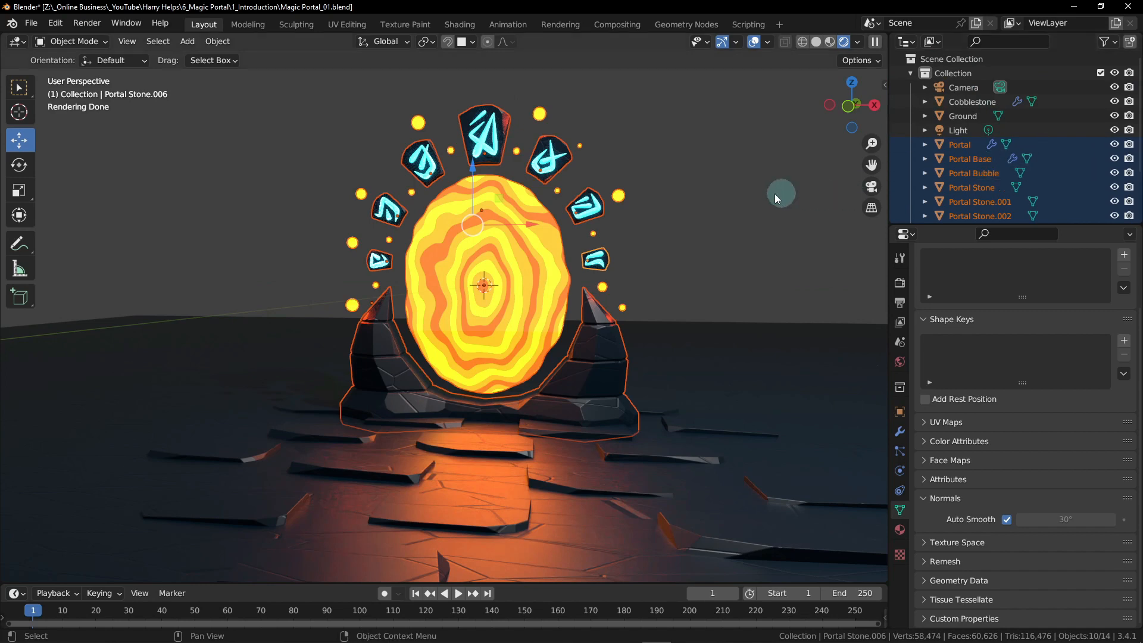
key(m)
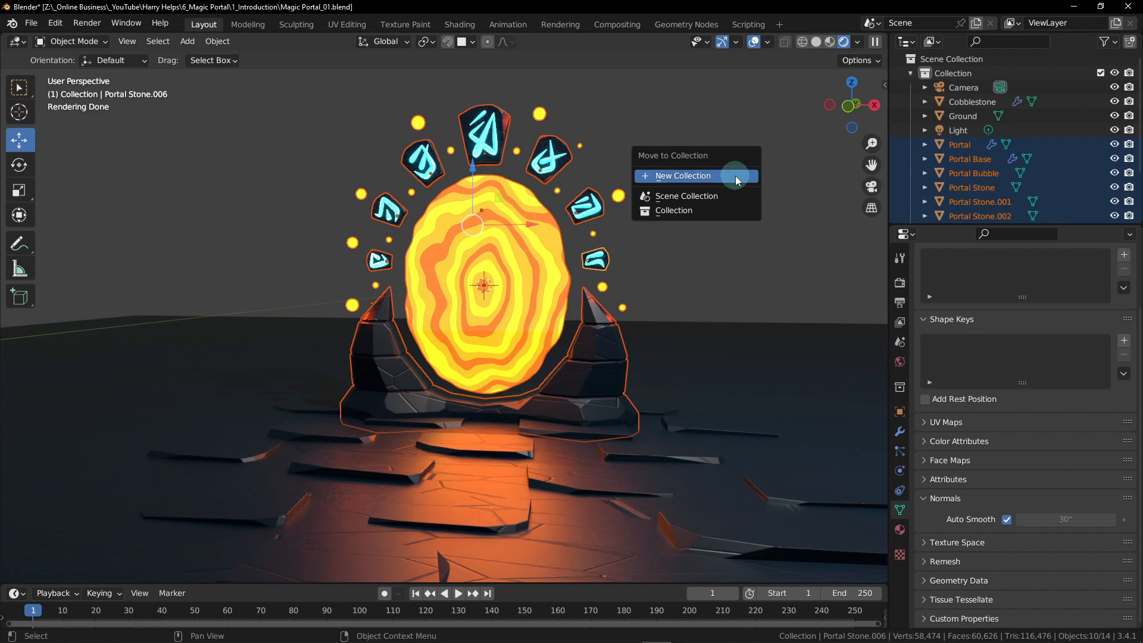
click(689, 176)
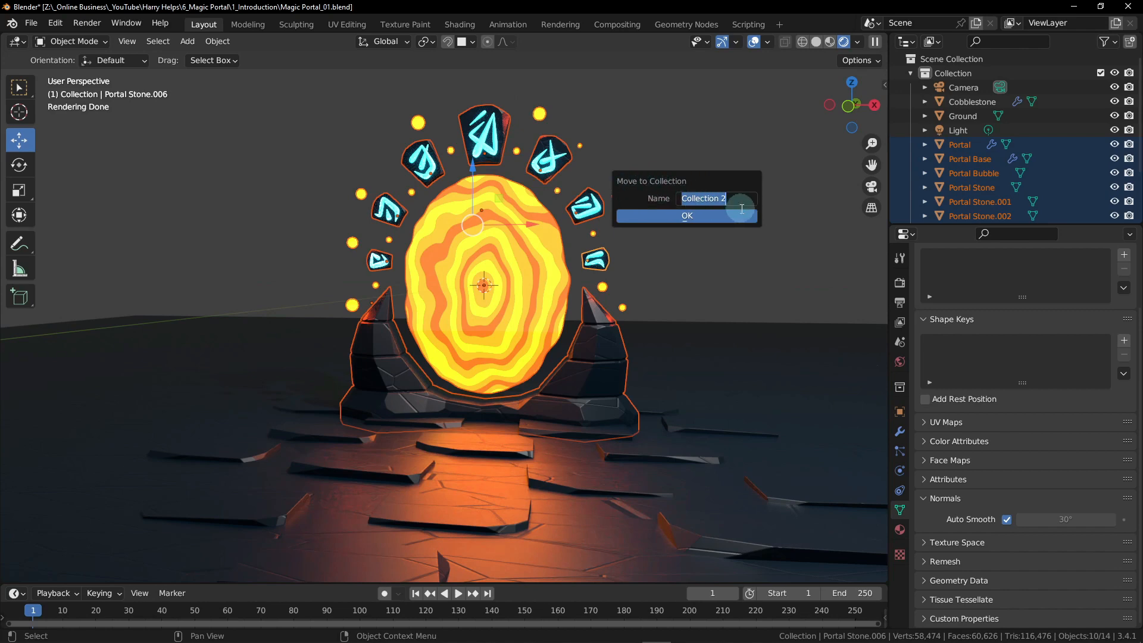
text(Portal)
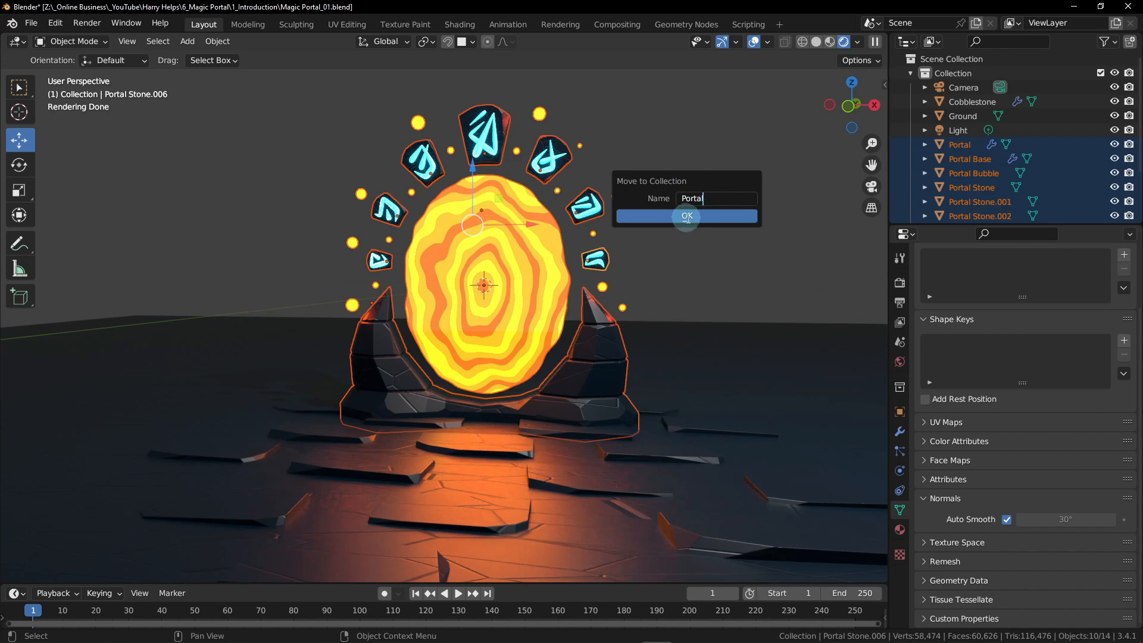
click(705, 216)
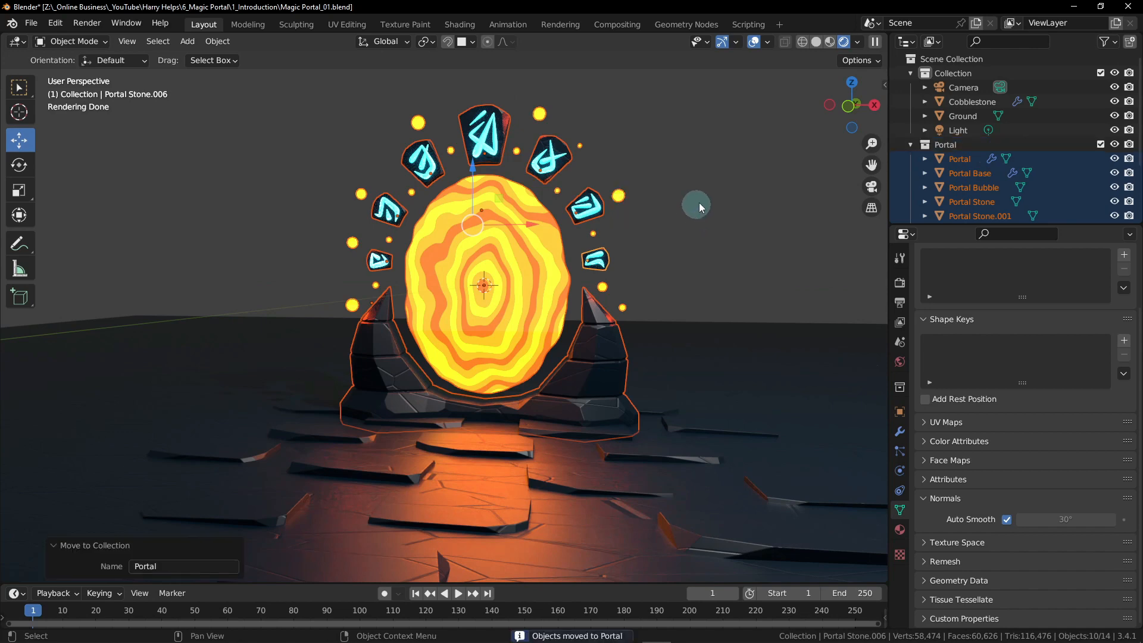
Step: Check the objects inside the Portal collection, then collapse and re-expand it in the object hierarchy
scroll(970, 198, down, 3)
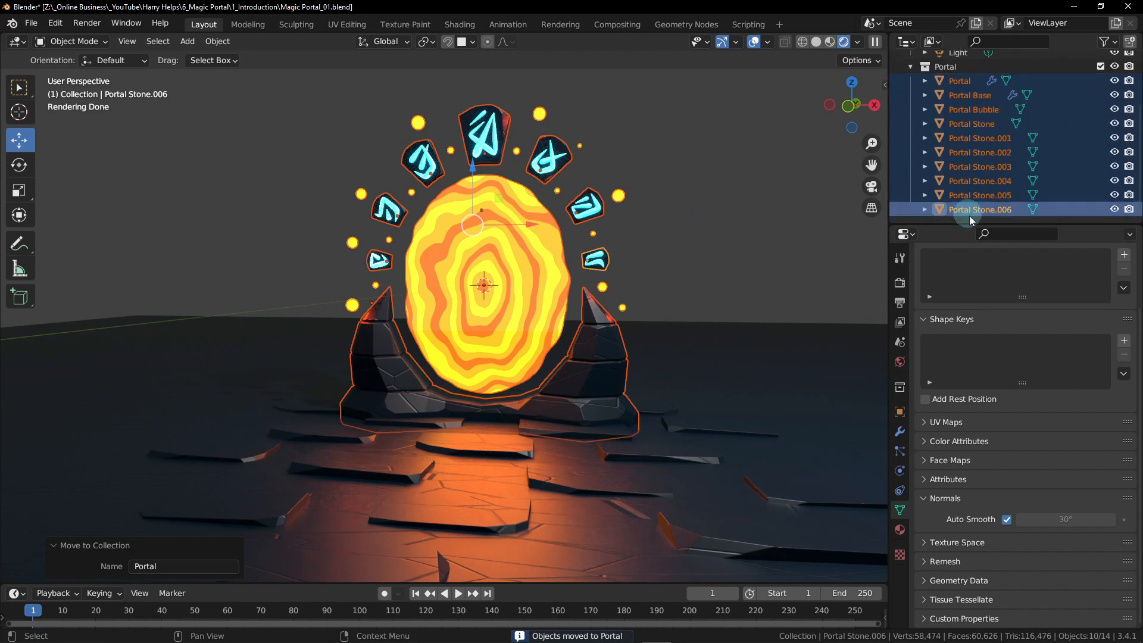
scroll(1016, 141, up, 3)
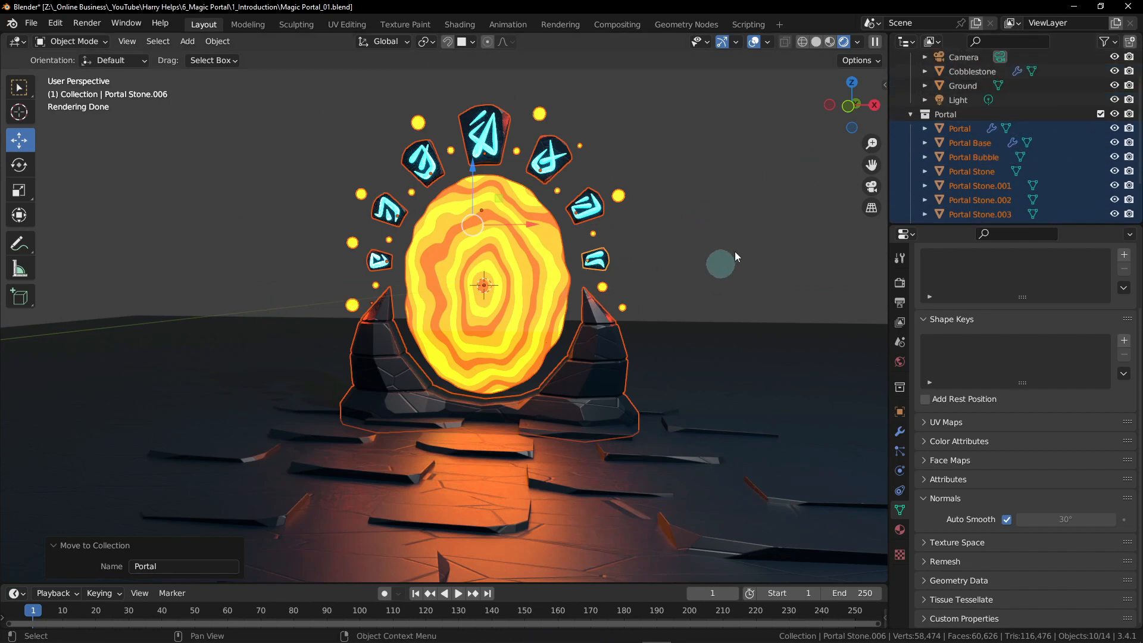
scroll(1030, 181, up, 2)
click(945, 146)
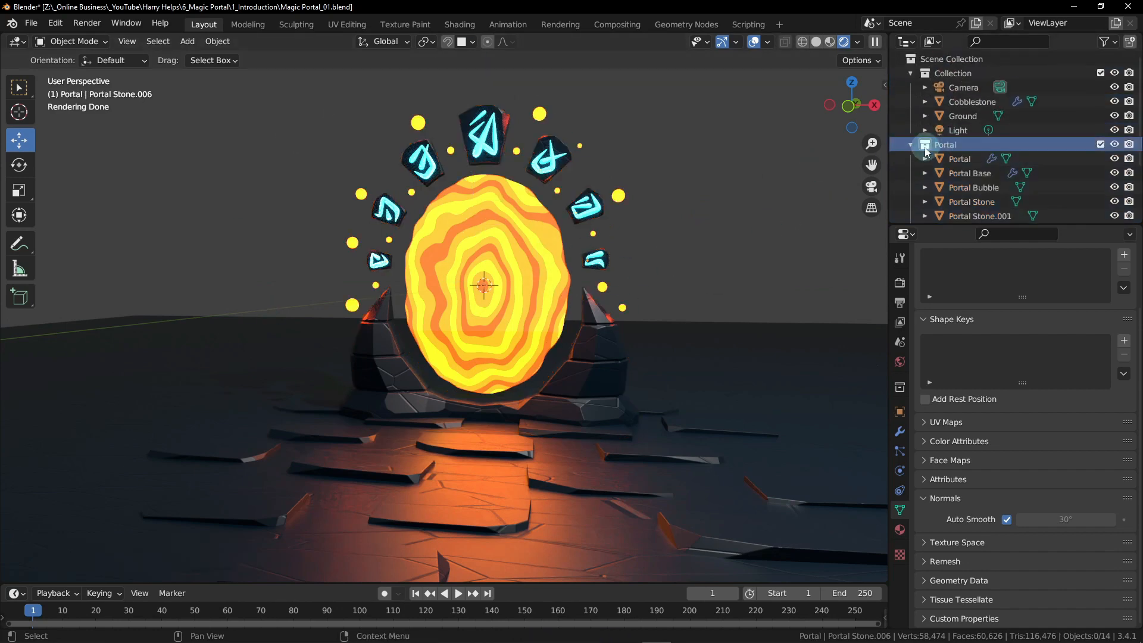
click(909, 145)
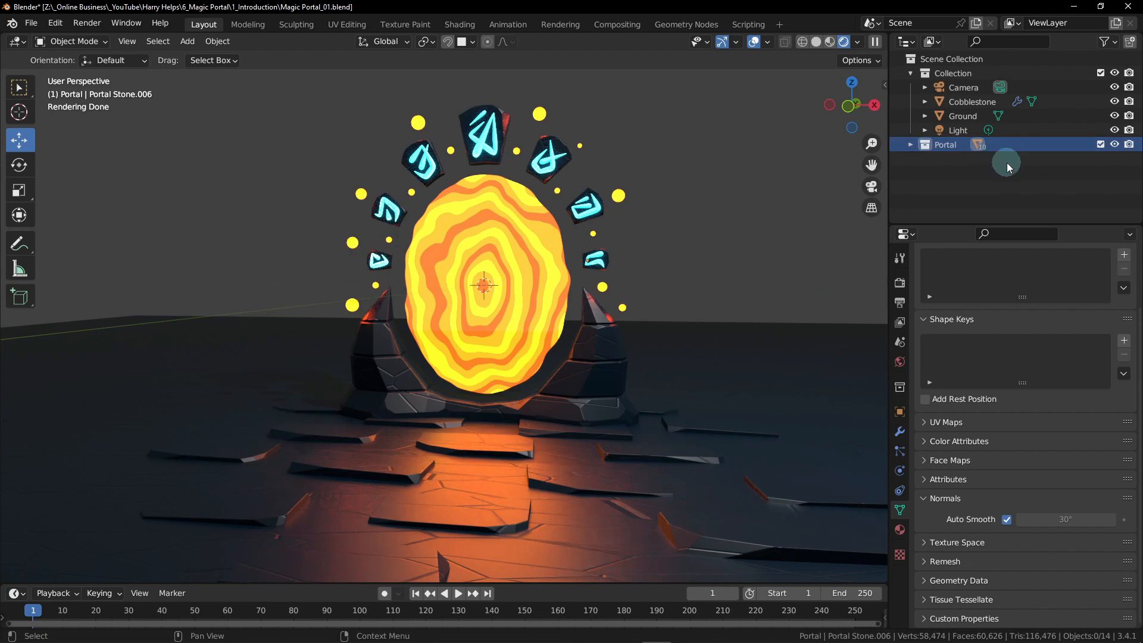
click(910, 145)
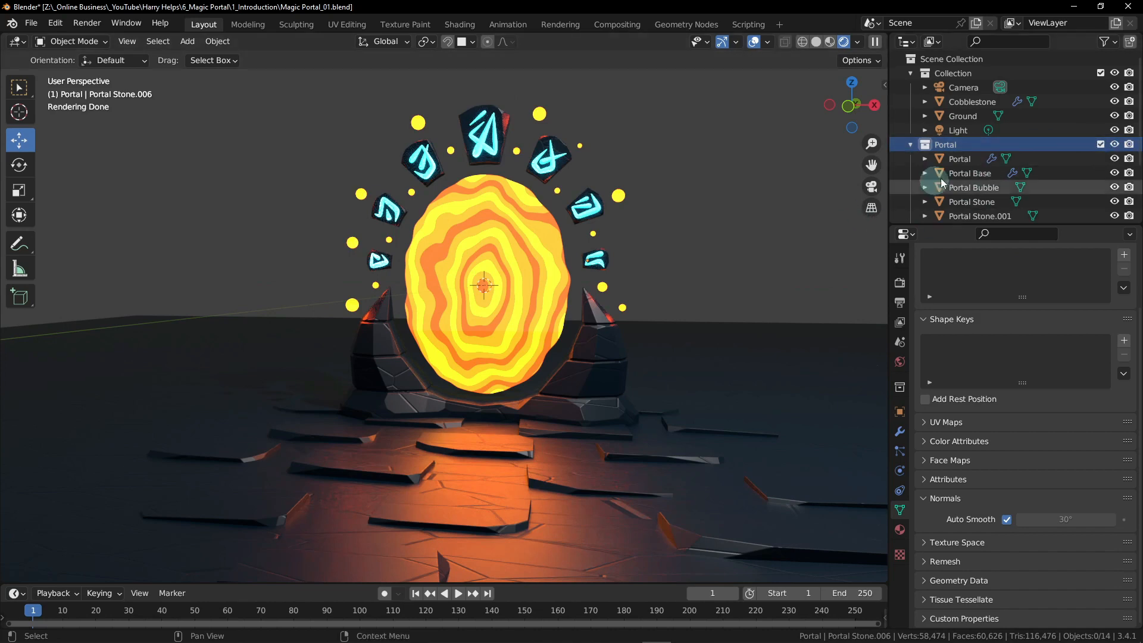
Step: Toggle the Portal collection's view layer exclusion, viewport visibility and render visibility off and back on, one at a time
click(1100, 144)
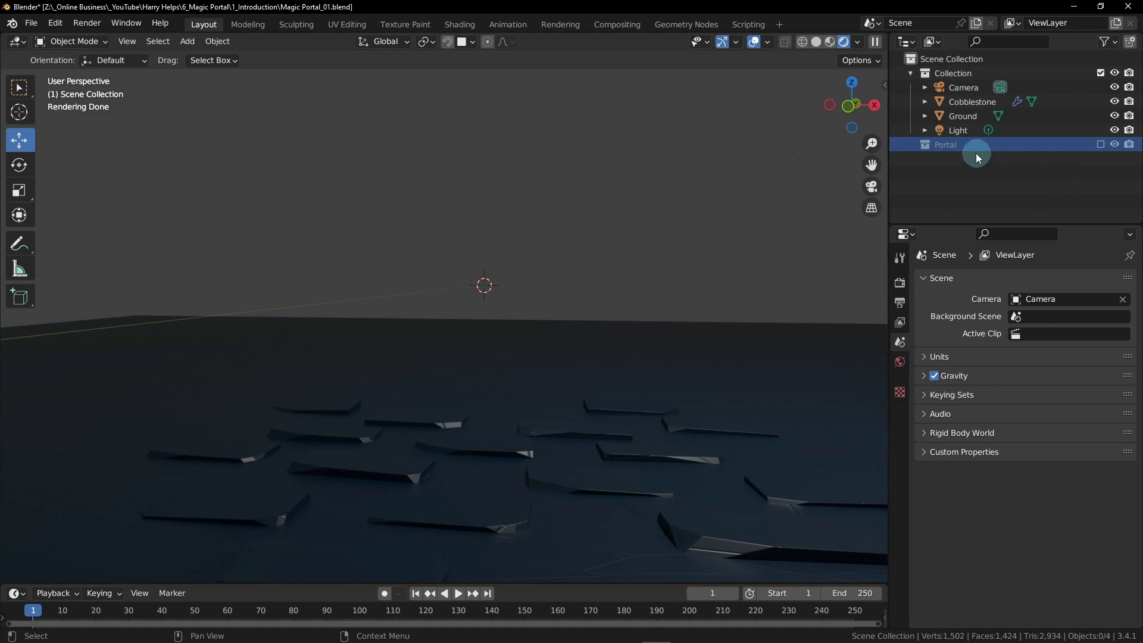
click(1100, 144)
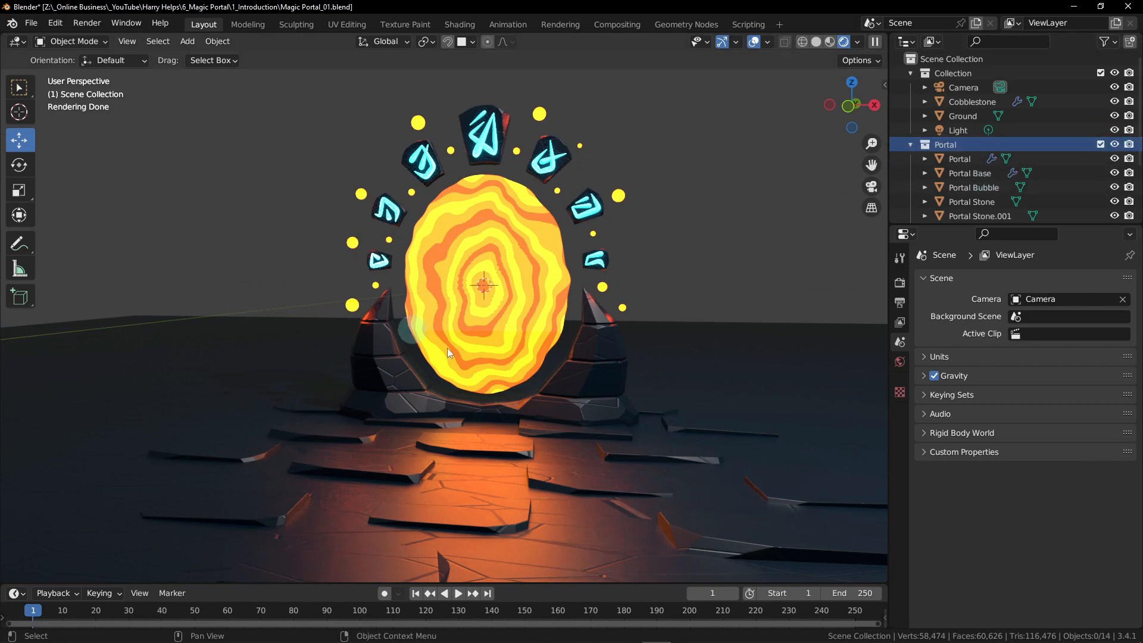
click(1116, 145)
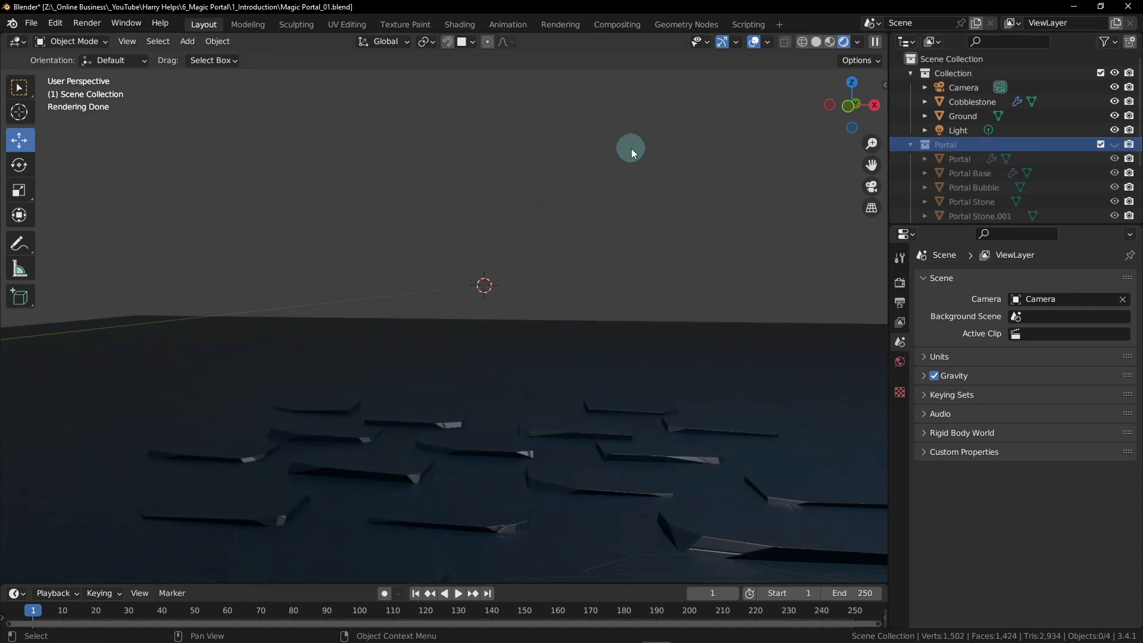
click(1115, 145)
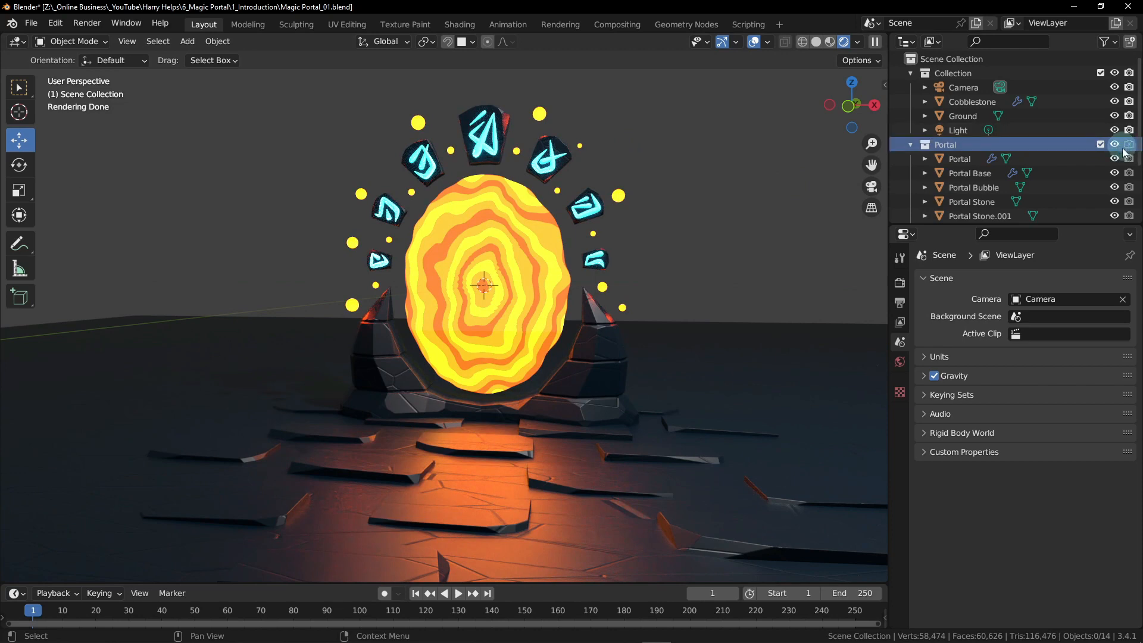
click(1129, 145)
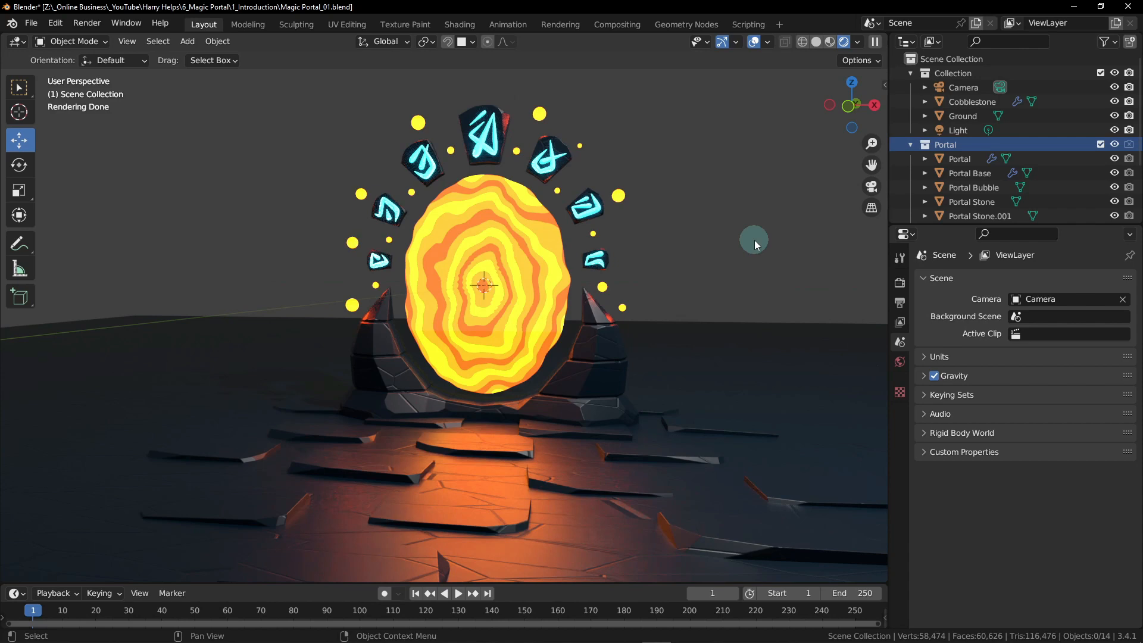
click(1130, 146)
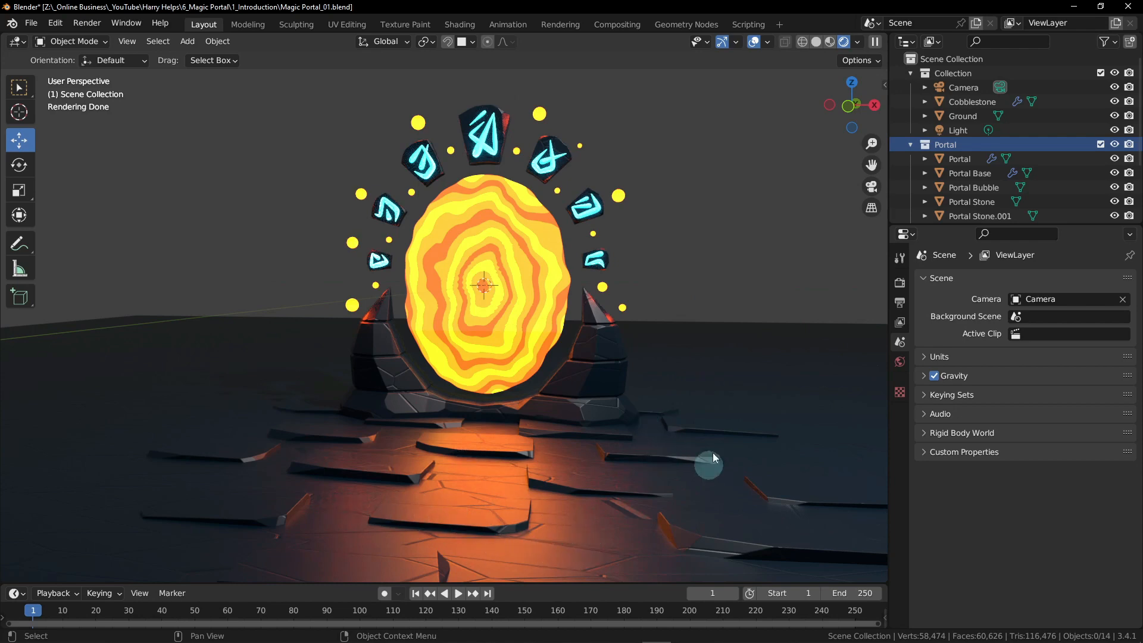
Step: Select the Cobblestone and Ground objects together
drag(702, 522, 619, 452)
middle_drag(619, 452, 583, 446)
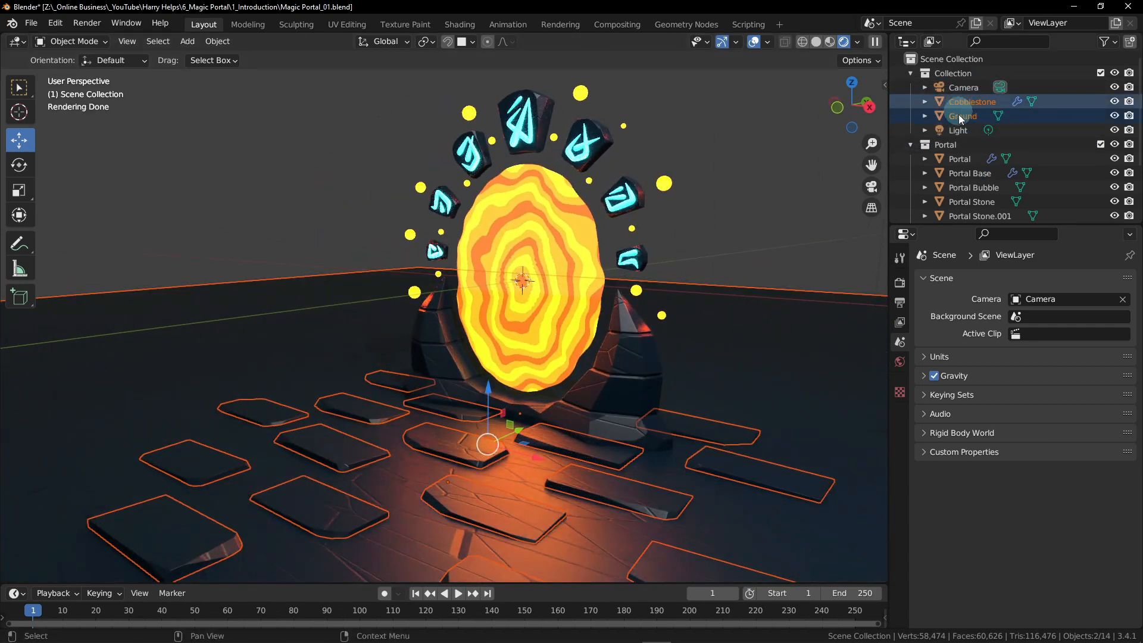
scroll(991, 175, down, 4)
scroll(991, 175, up, 5)
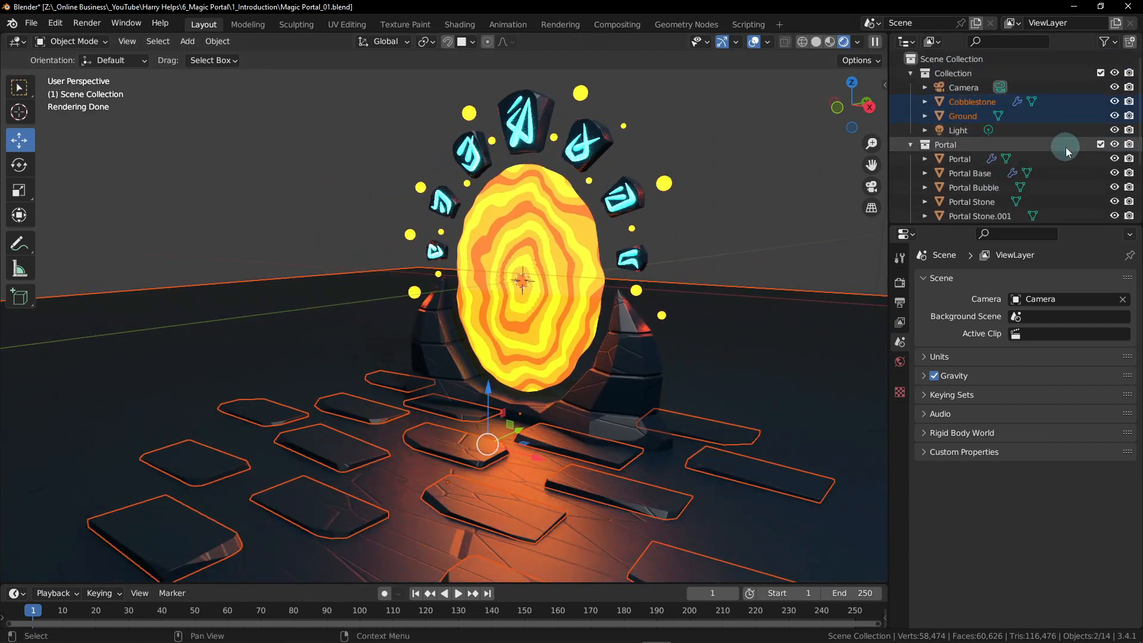
click(979, 104)
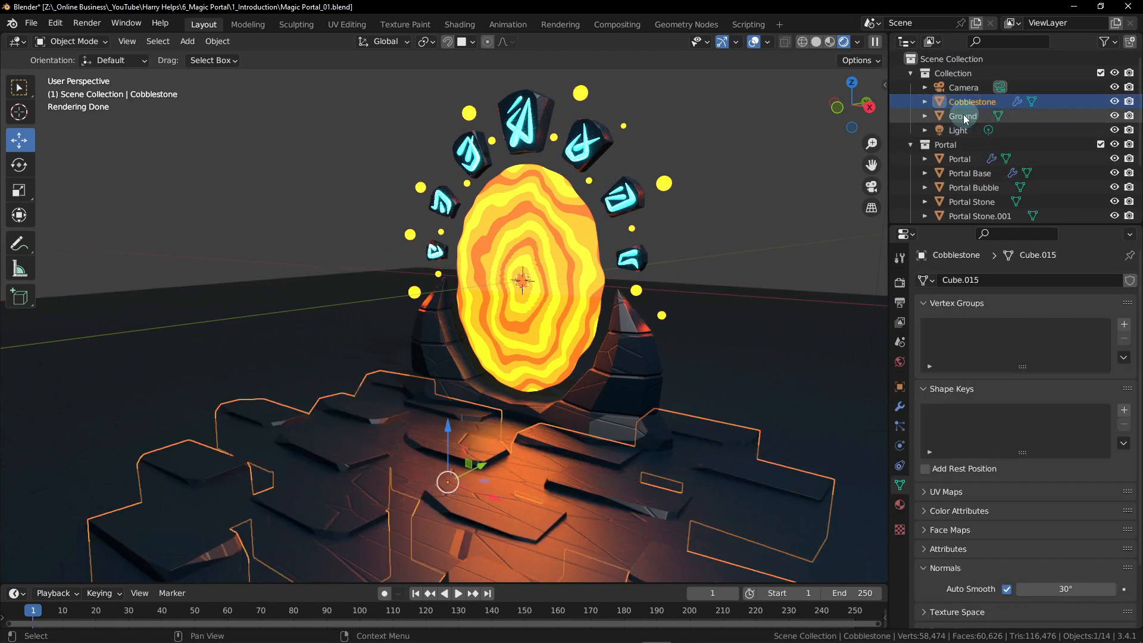
ctrl+click(1052, 117)
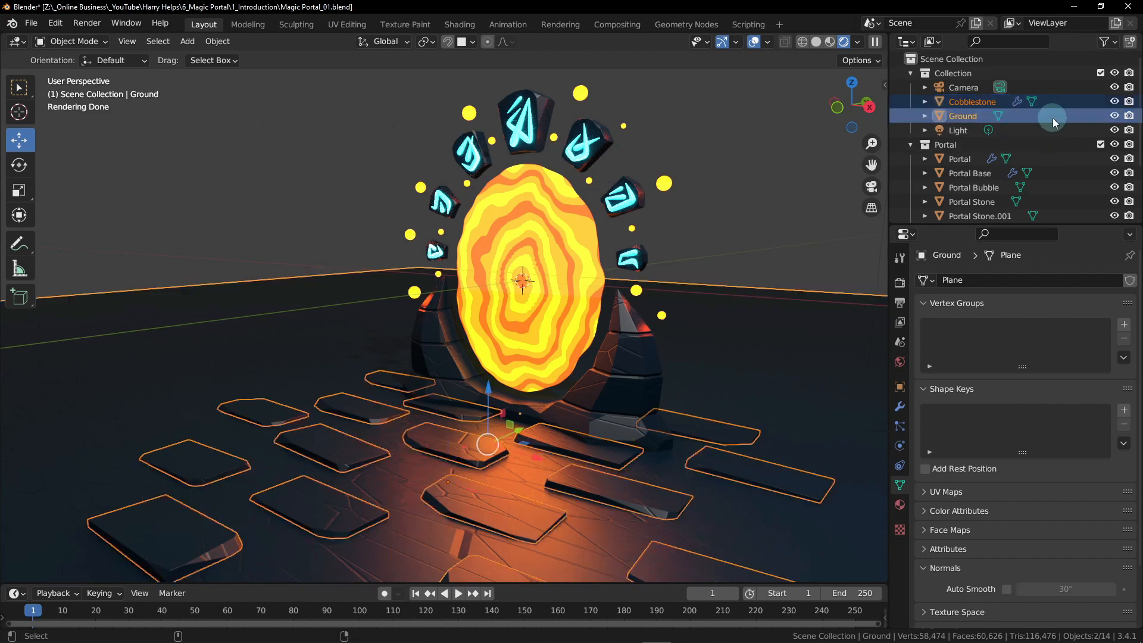
Step: Select the whole range of objects from Portal through Portal Stone.006 in the object hierarchy
click(960, 160)
scroll(983, 159, down, 3)
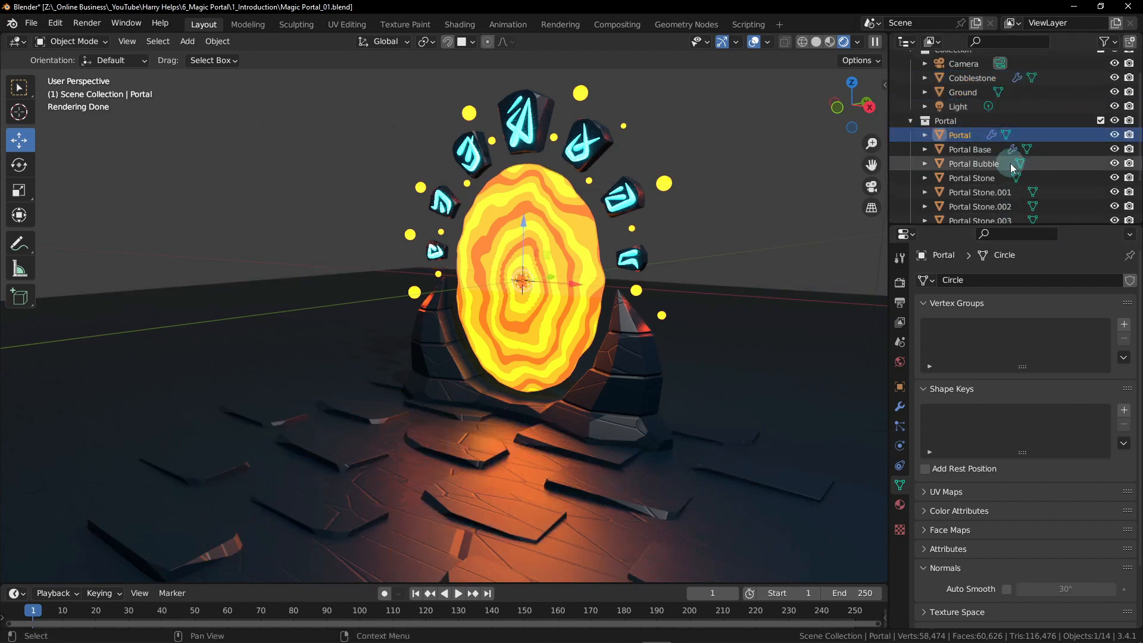
scroll(1012, 131, down, 2)
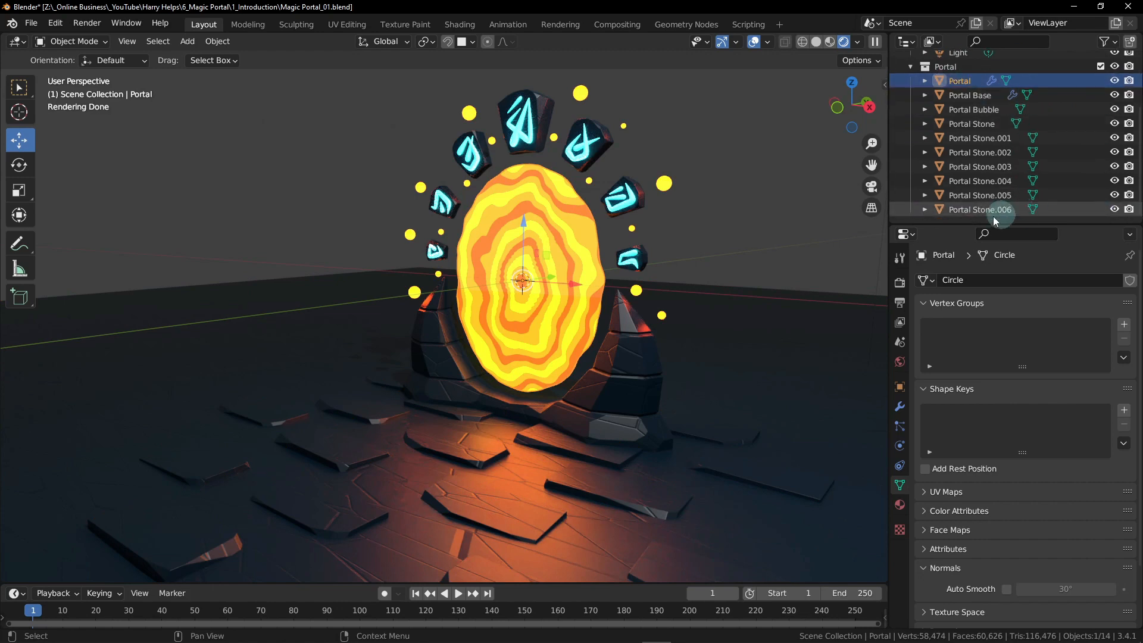
shift+click(990, 211)
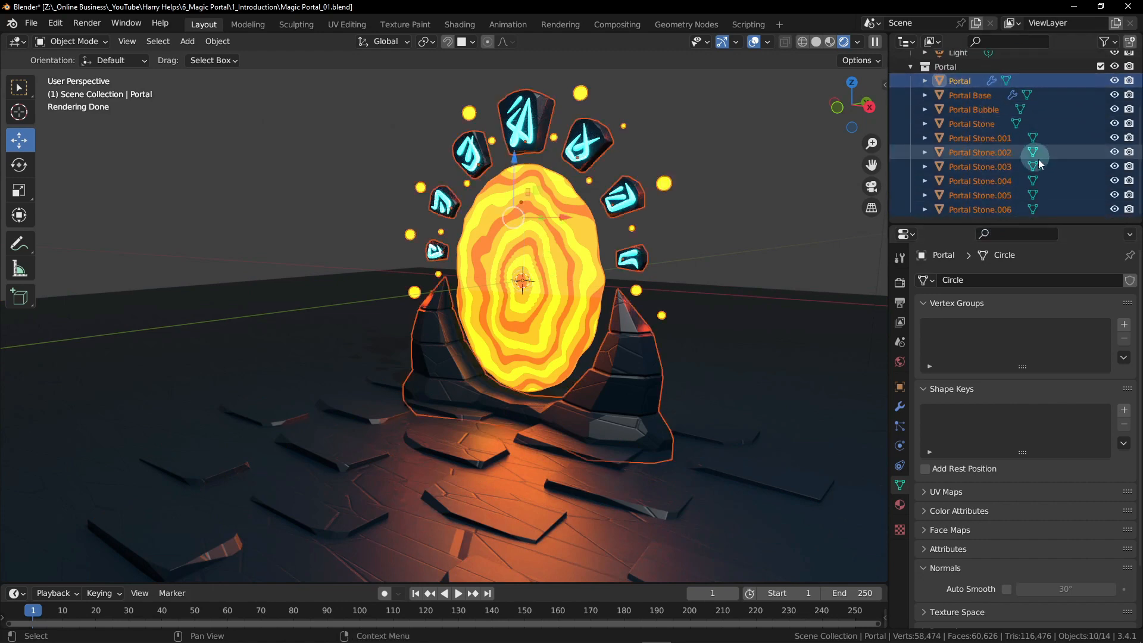
Step: Move the Cobblestone and Ground objects into a new collection named Environment
scroll(991, 168, up, 5)
click(972, 102)
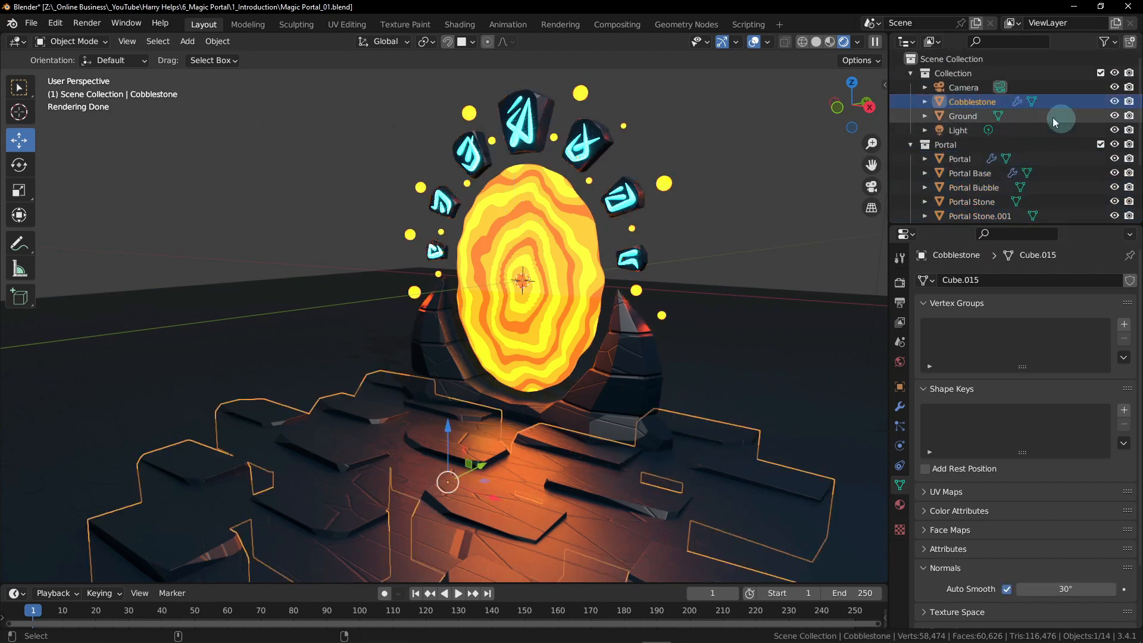
ctrl+click(976, 117)
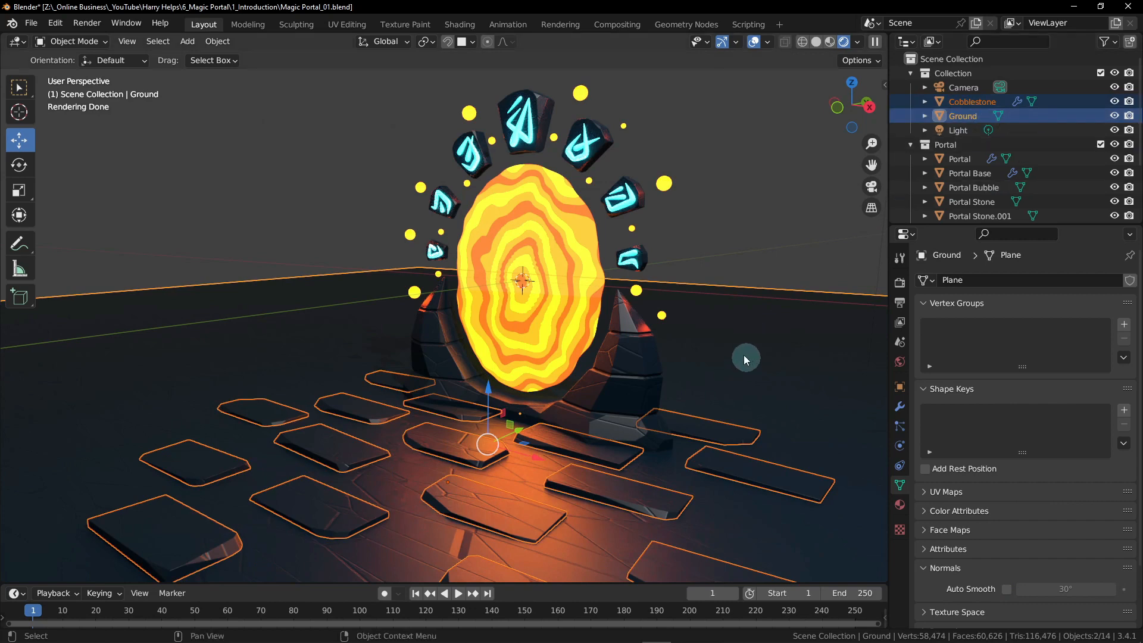
key(m)
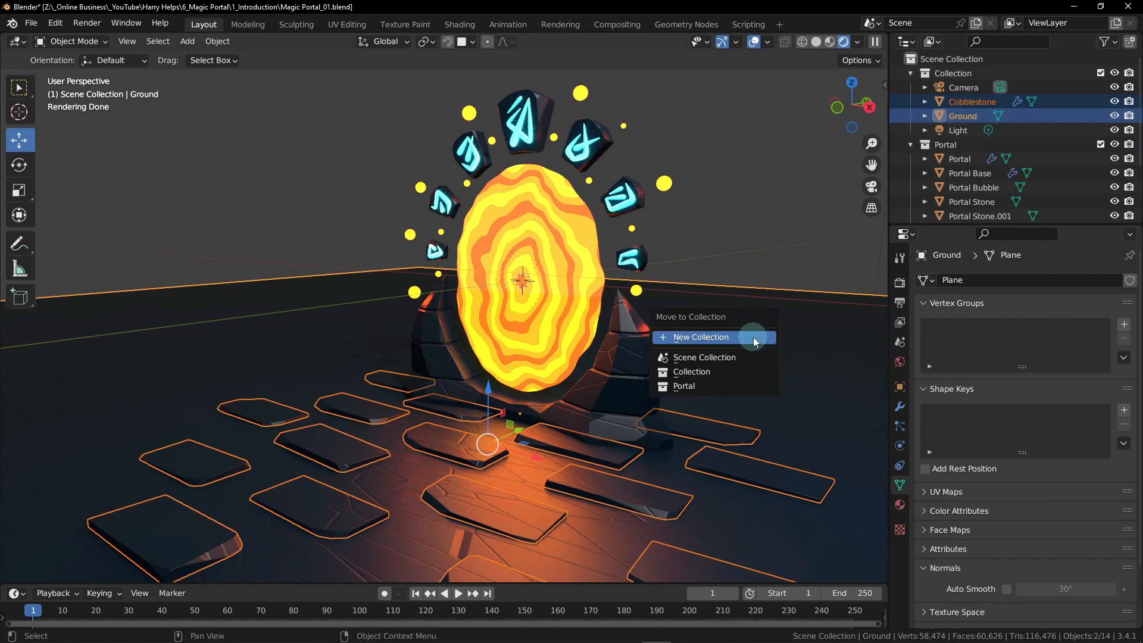
click(698, 342)
click(721, 357)
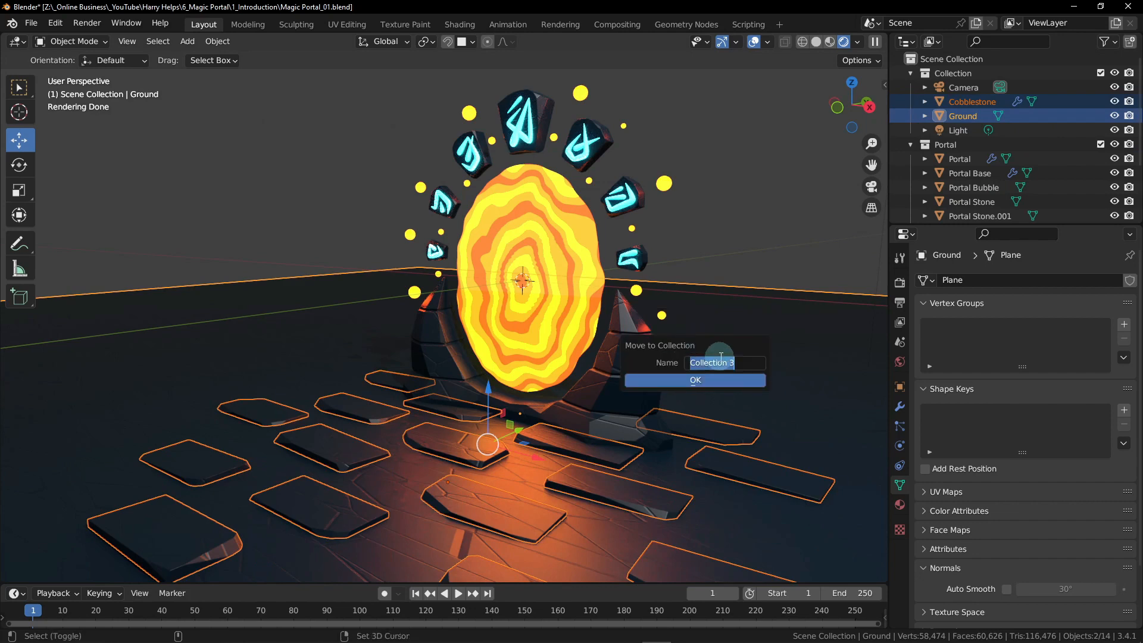
text(Environment)
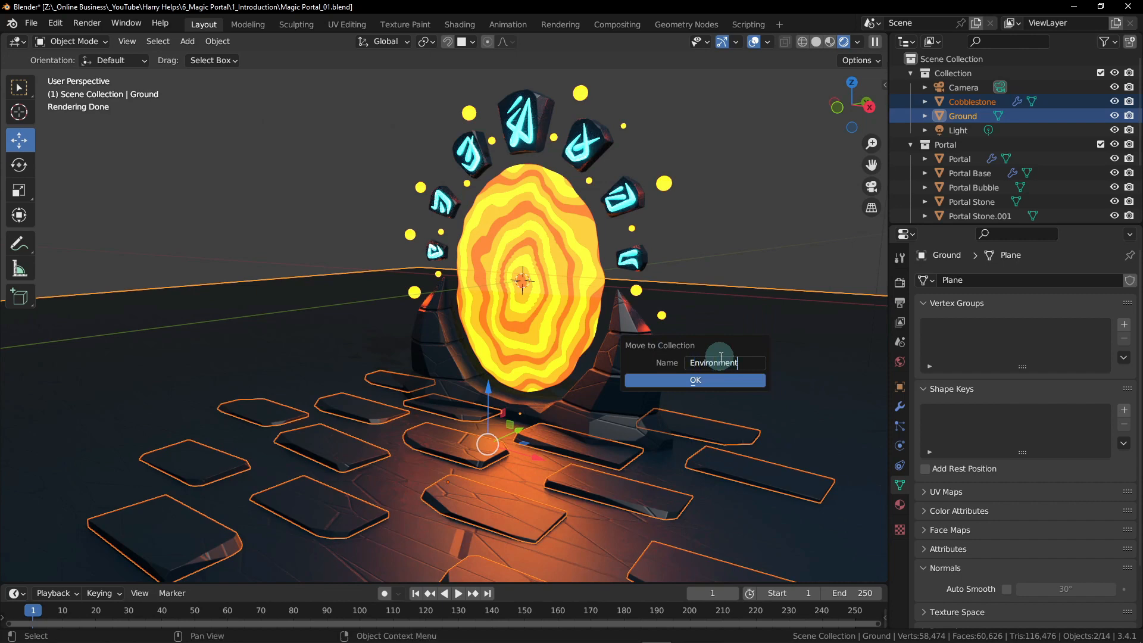
click(703, 381)
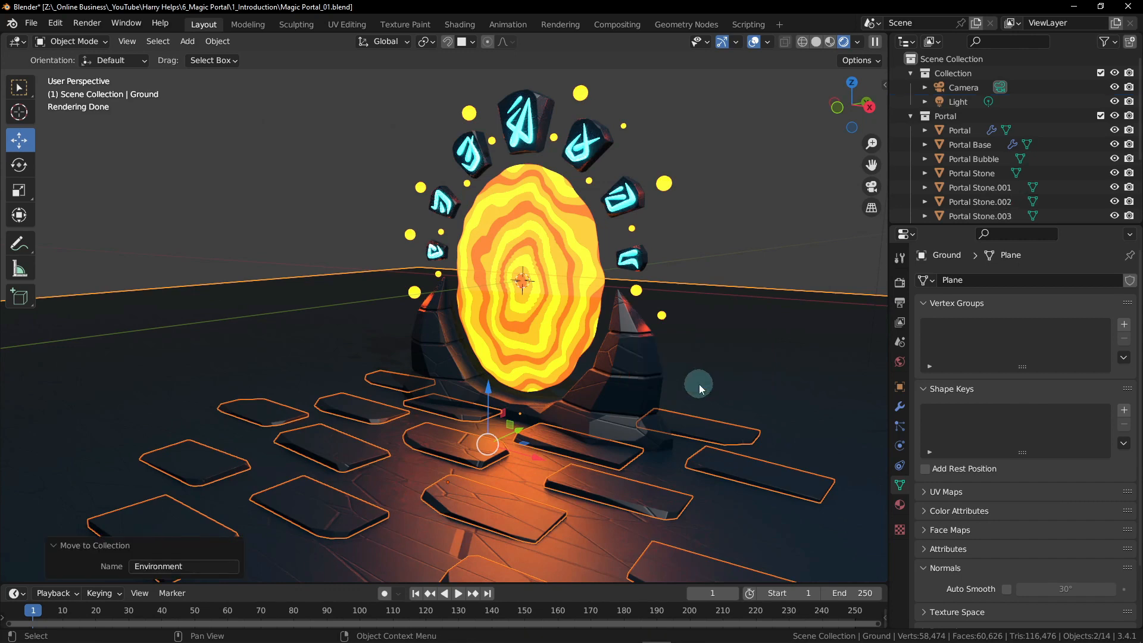
Step: Rename the default collection that holds the Camera and Light objects to "Camera and Lights"
scroll(997, 140, down, 5)
scroll(998, 143, down, 1)
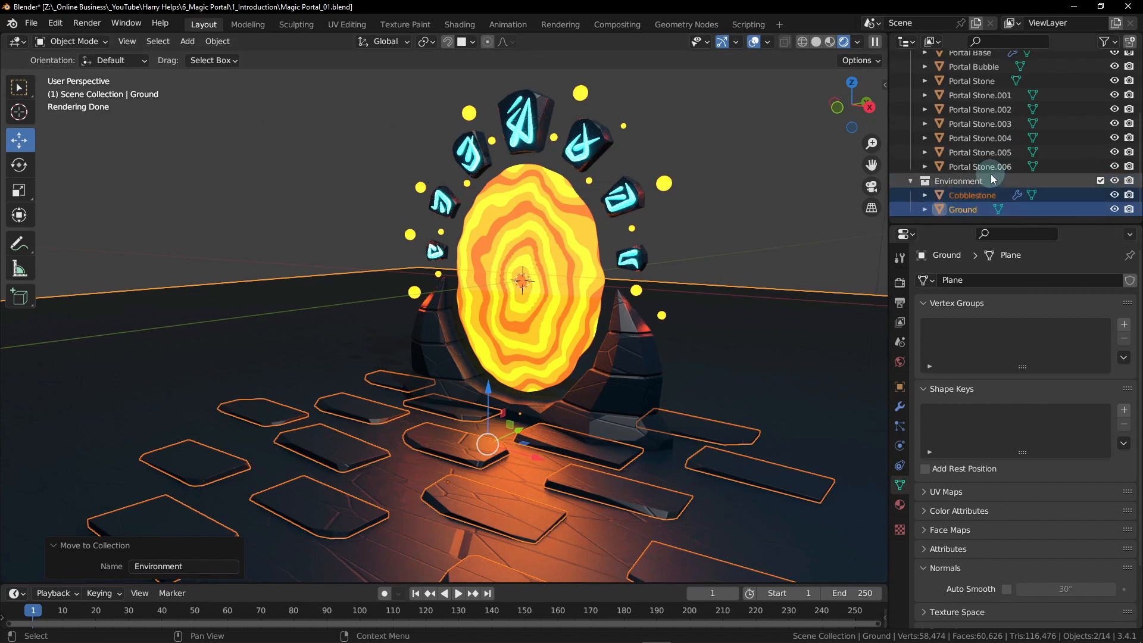
scroll(991, 174, up, 5)
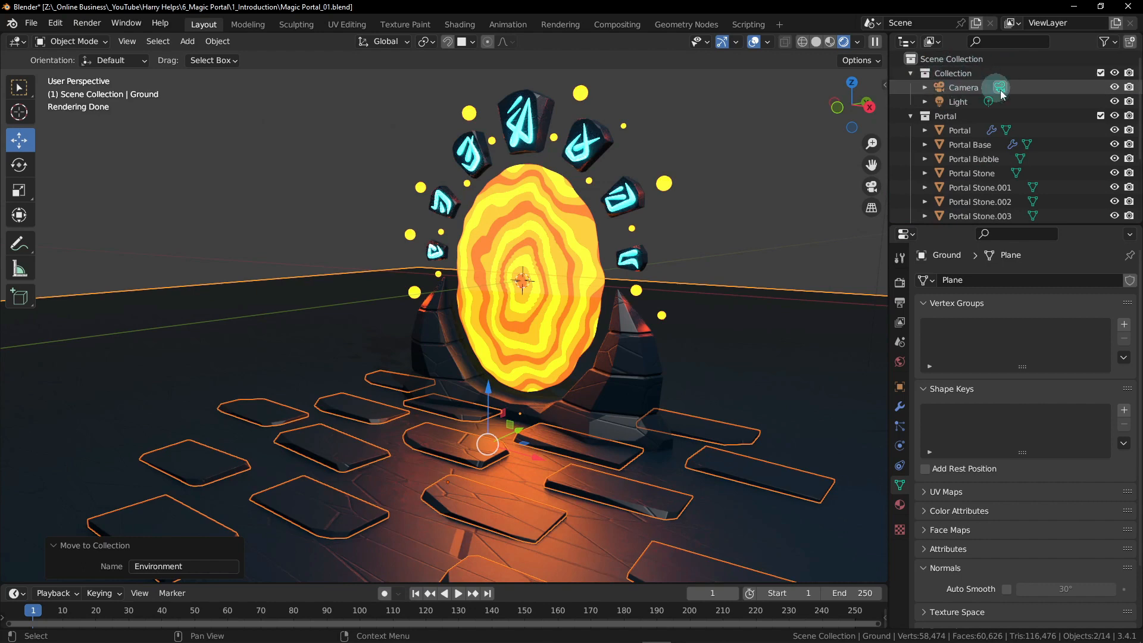
click(961, 88)
click(956, 104)
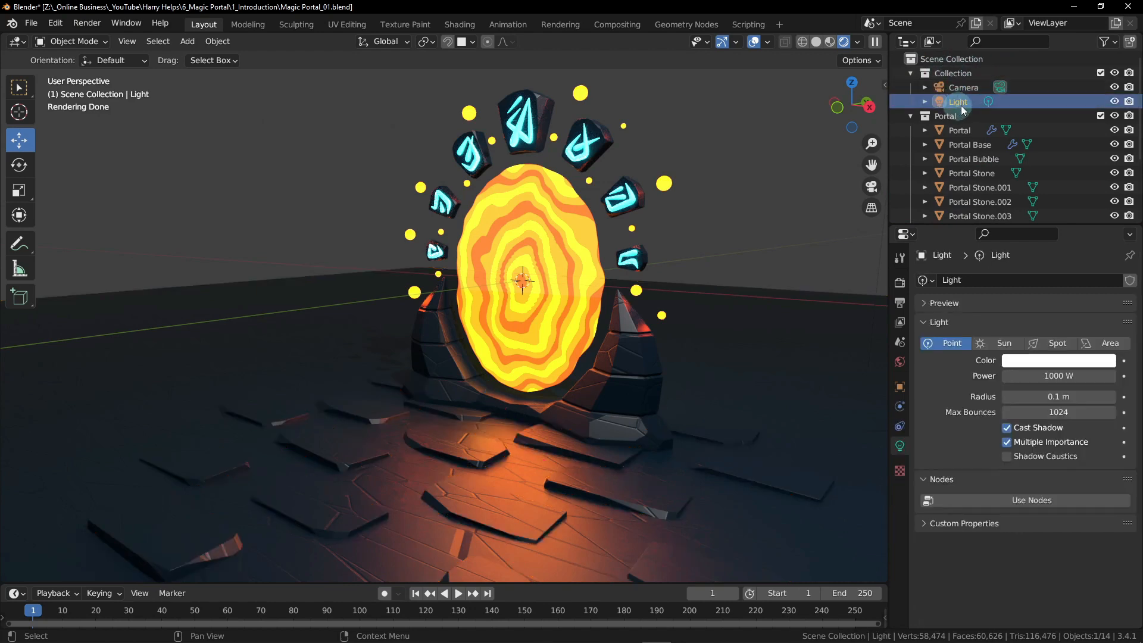
click(961, 73)
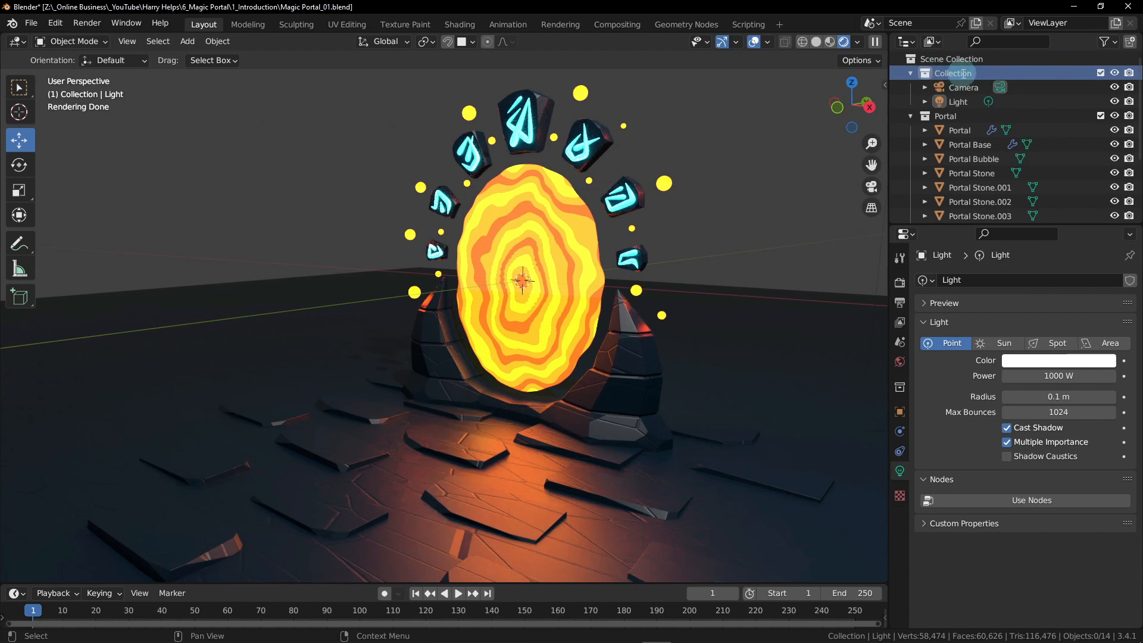
double_click(963, 73)
text(Camera and Lights)
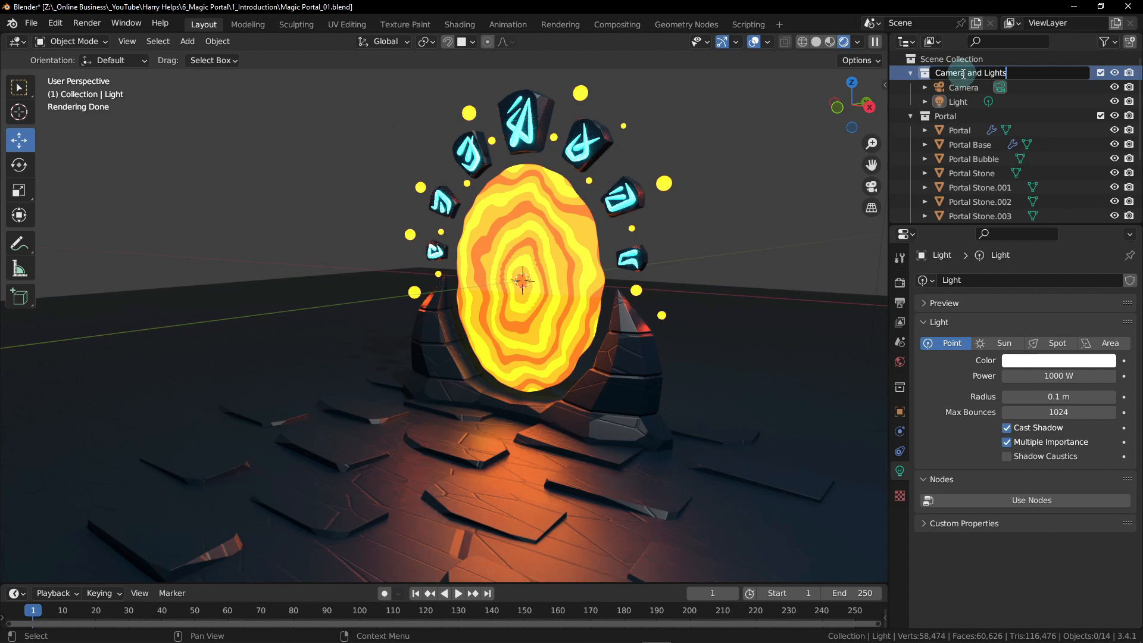
key(Return)
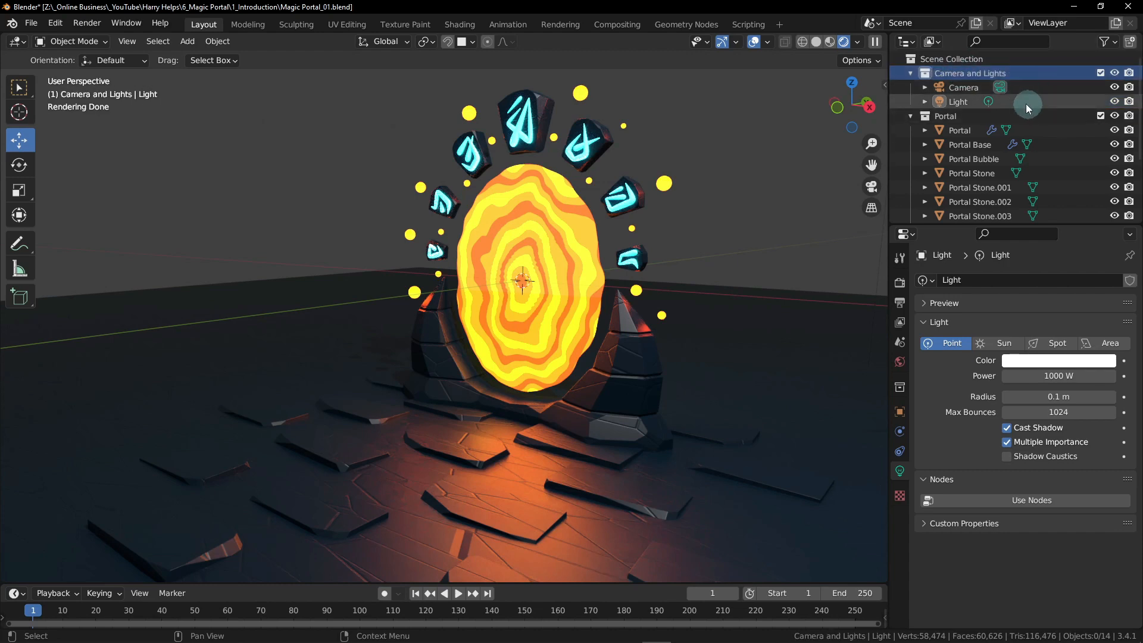
click(1029, 88)
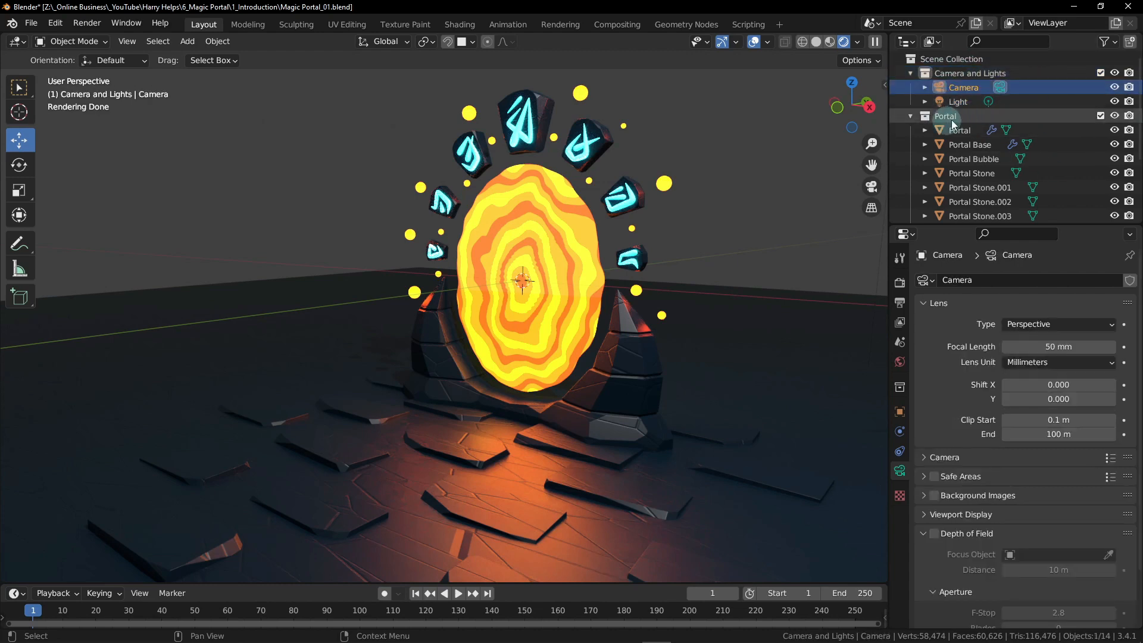
scroll(952, 124, down, 5)
scroll(977, 150, up, 5)
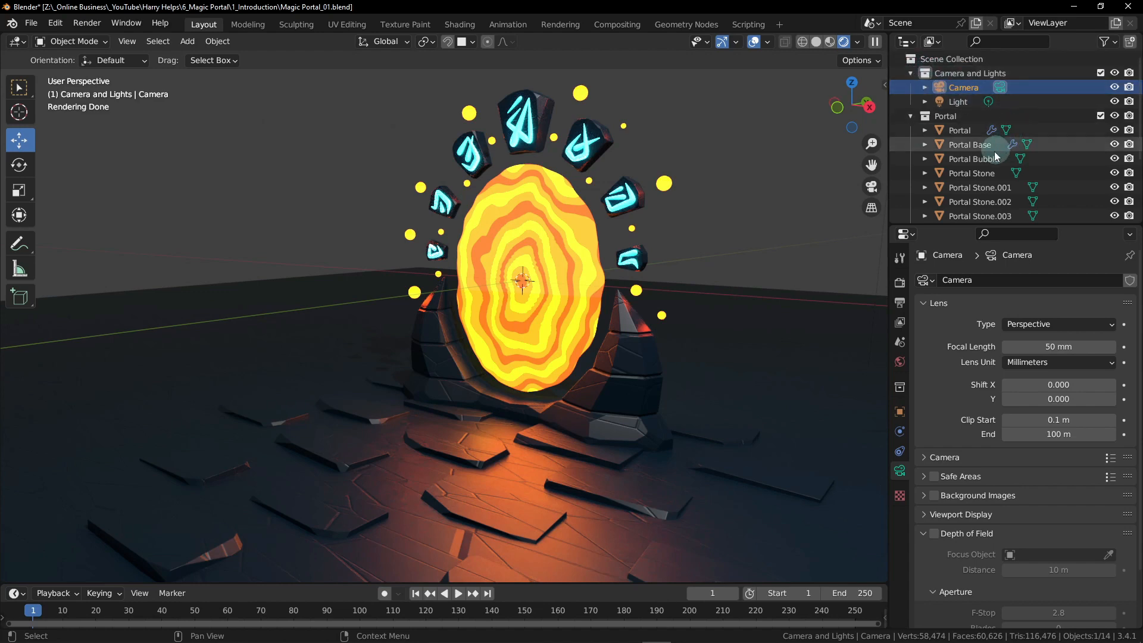
Step: Make the Portal collection active, add a cube mesh to it and delete the cube again
click(933, 116)
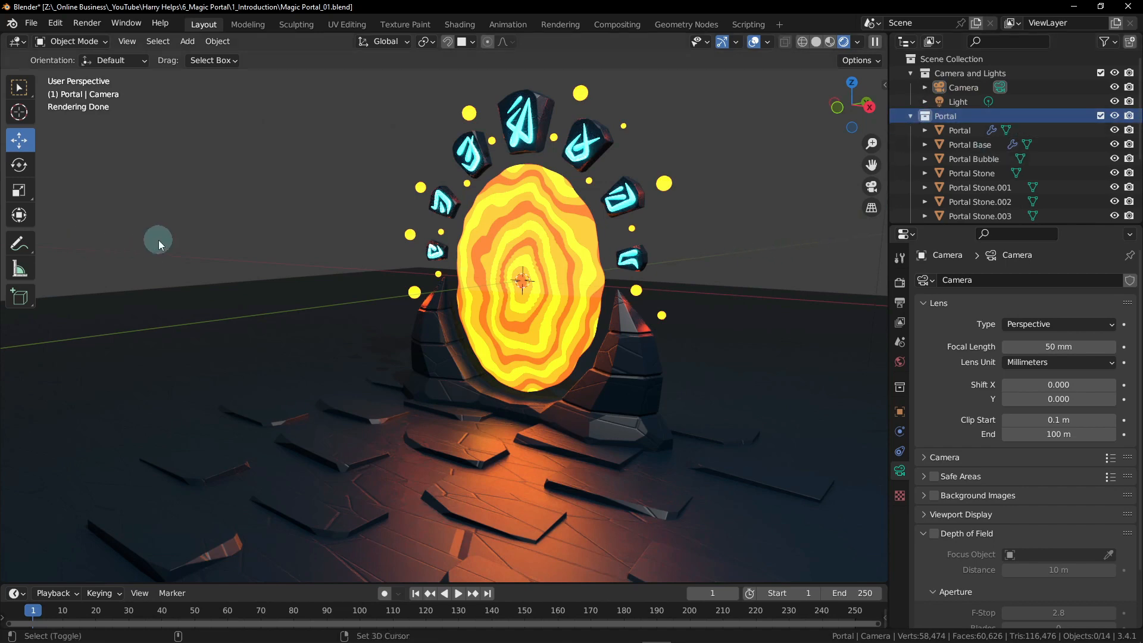
key(shift+a)
mouse_move(181, 214)
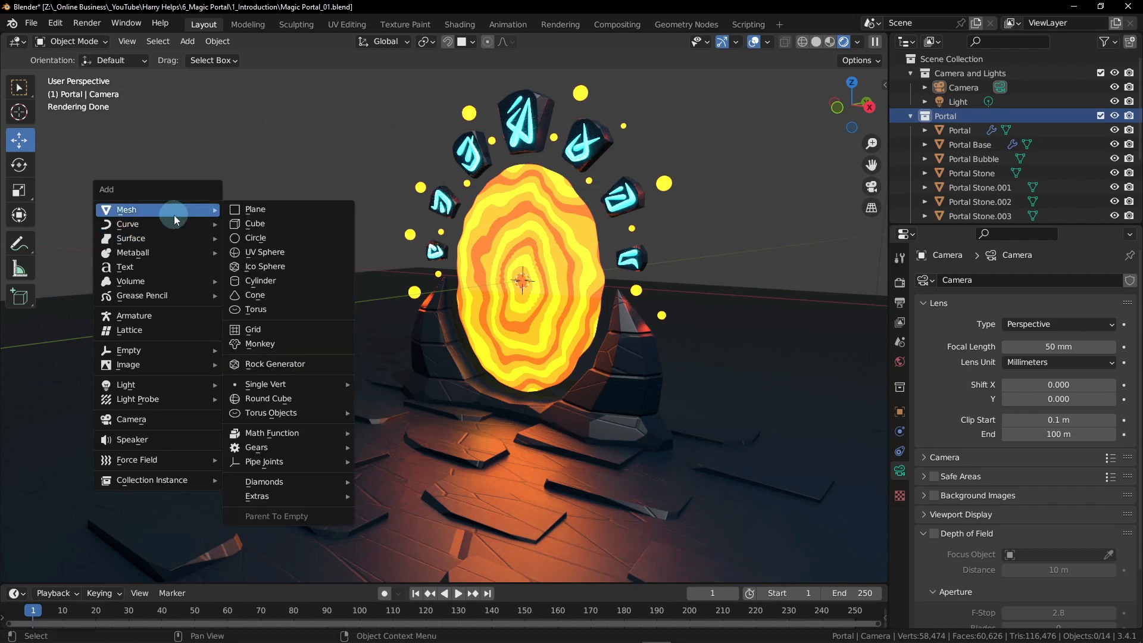
click(266, 224)
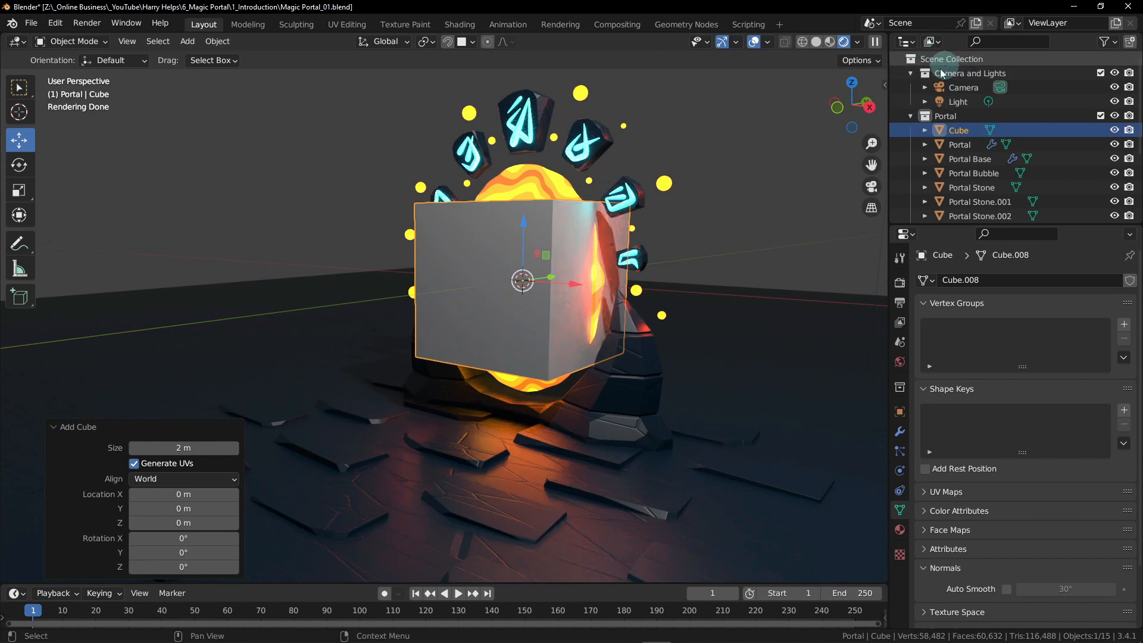
click(958, 131)
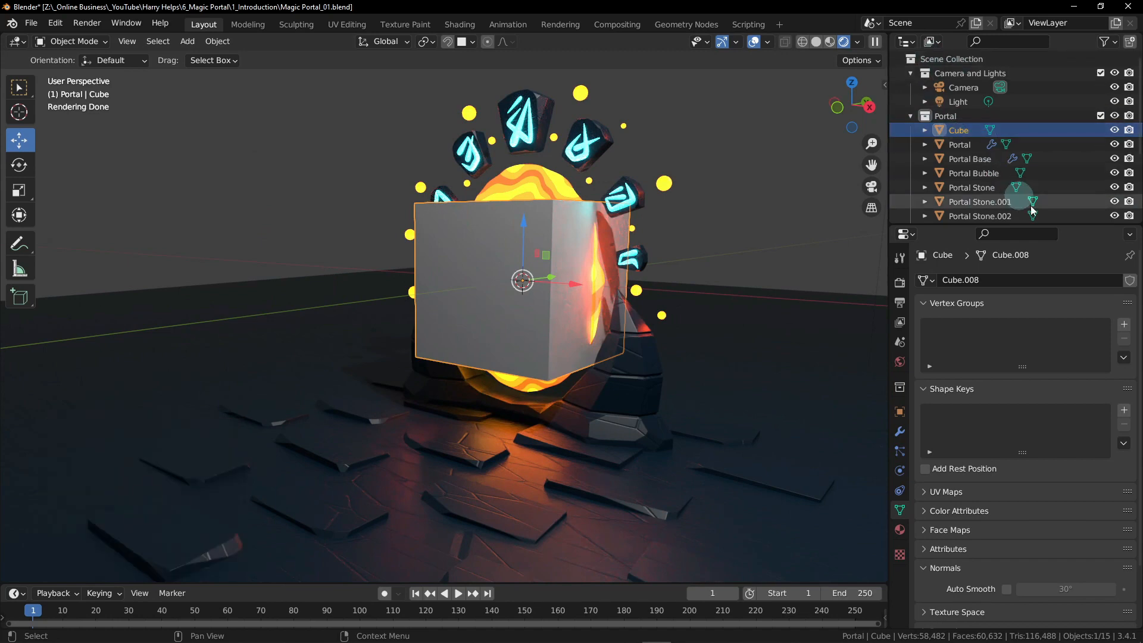
key(Delete)
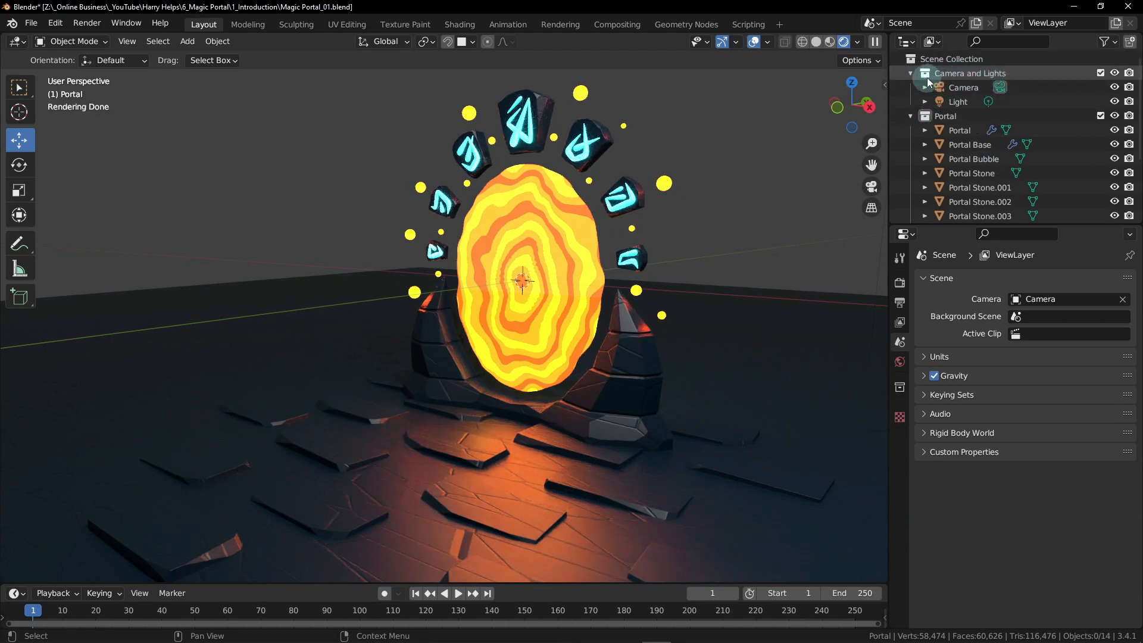
Step: Make the Camera and Lights collection the active collection
click(927, 75)
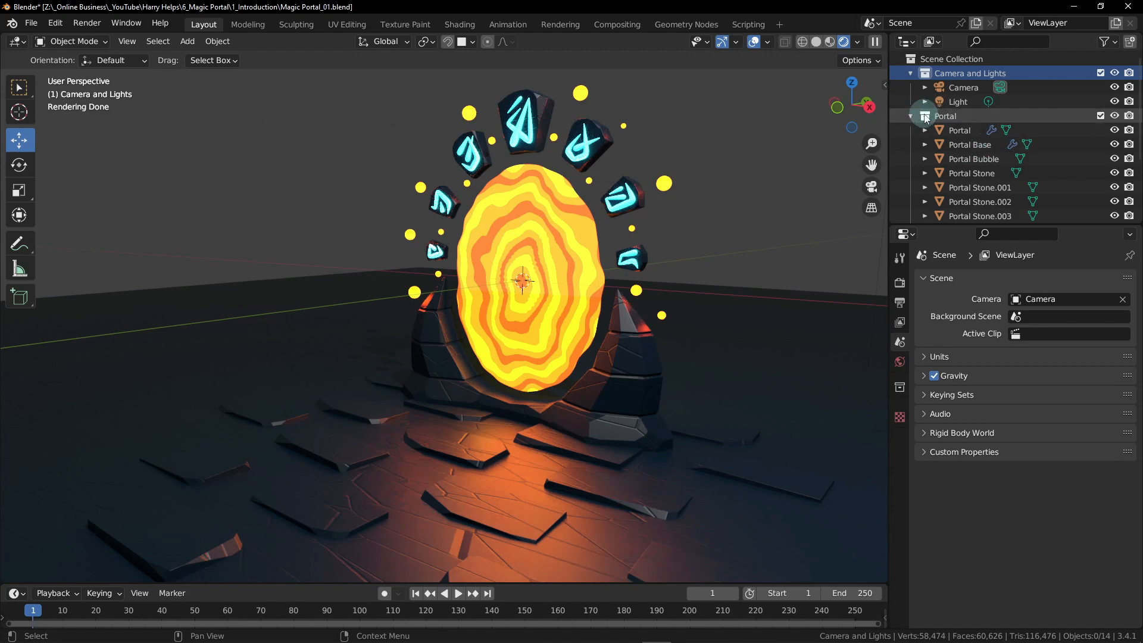
click(970, 114)
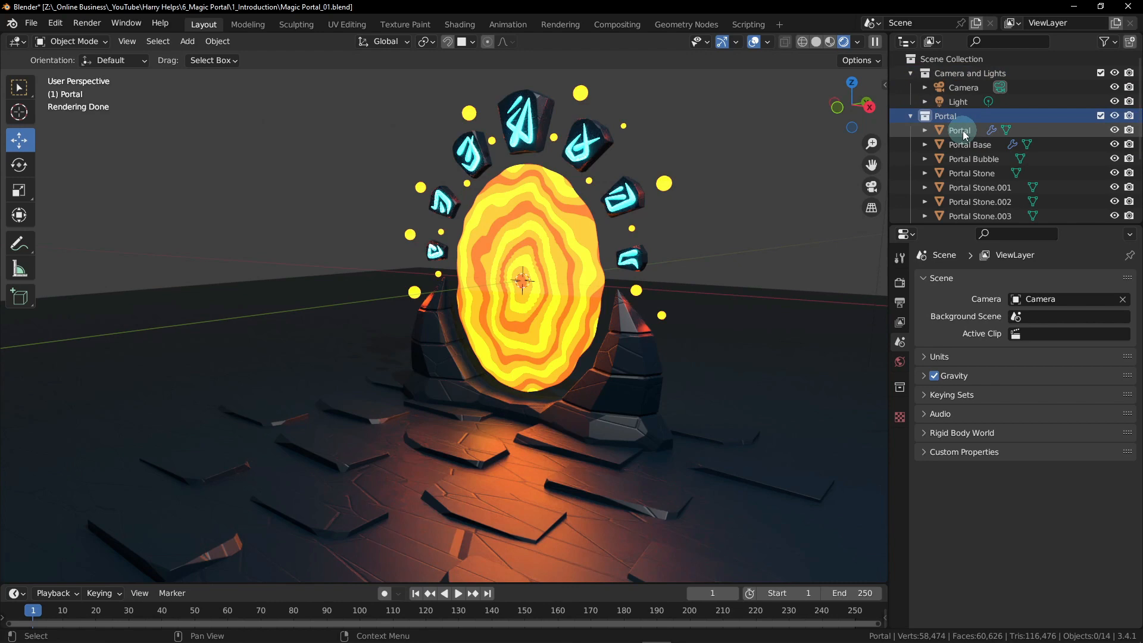
click(926, 74)
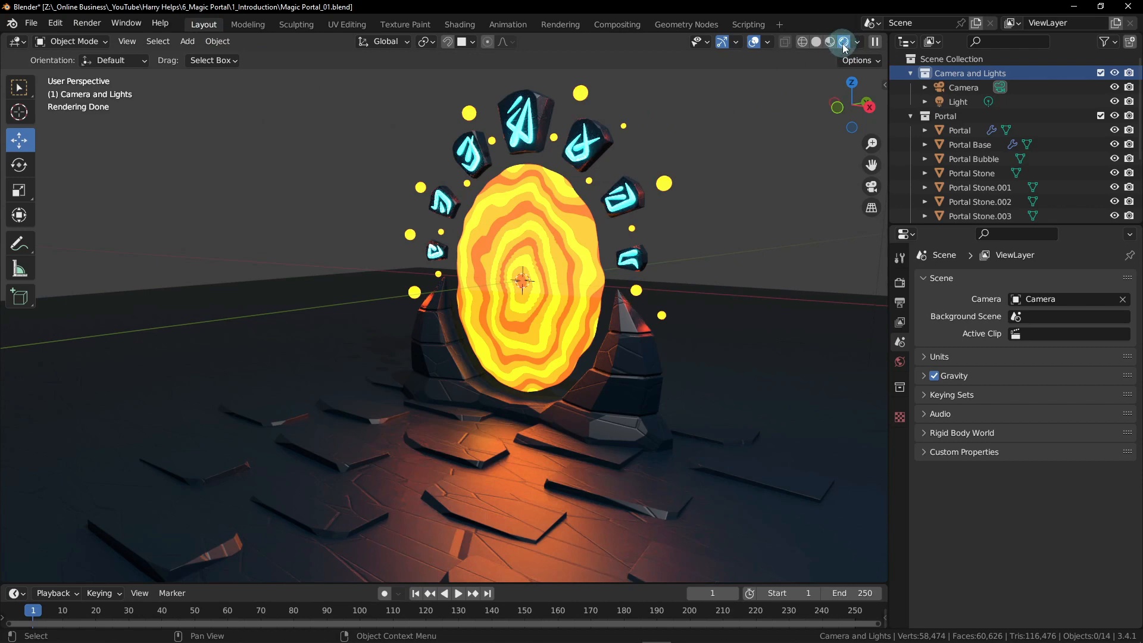
Step: Switch the viewport shading to Solid and back to Rendered
click(818, 44)
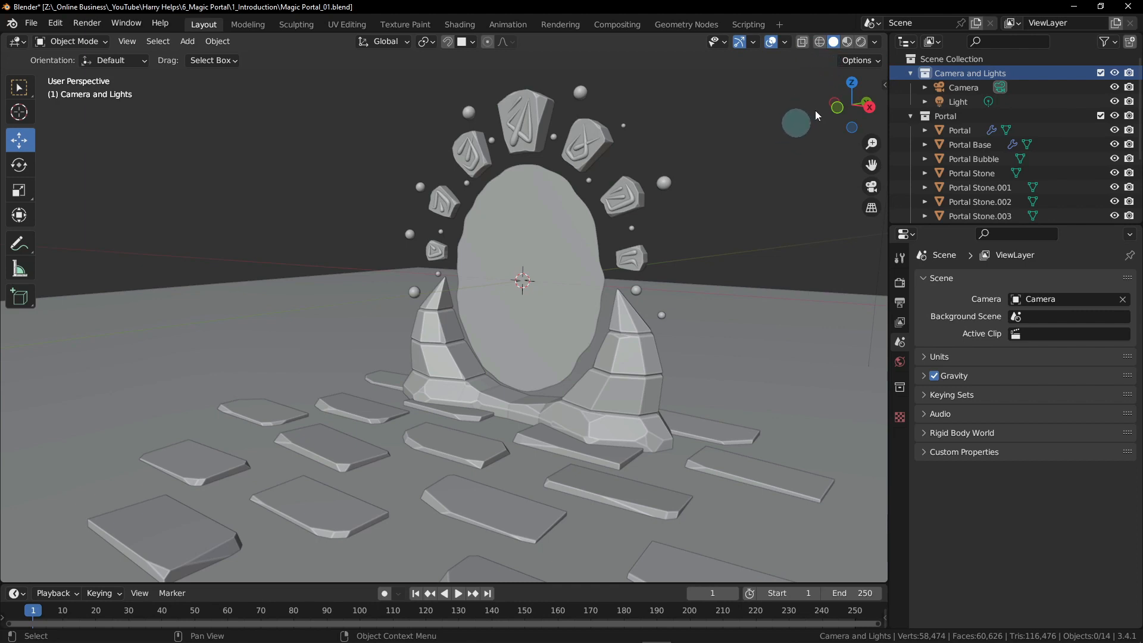
click(862, 43)
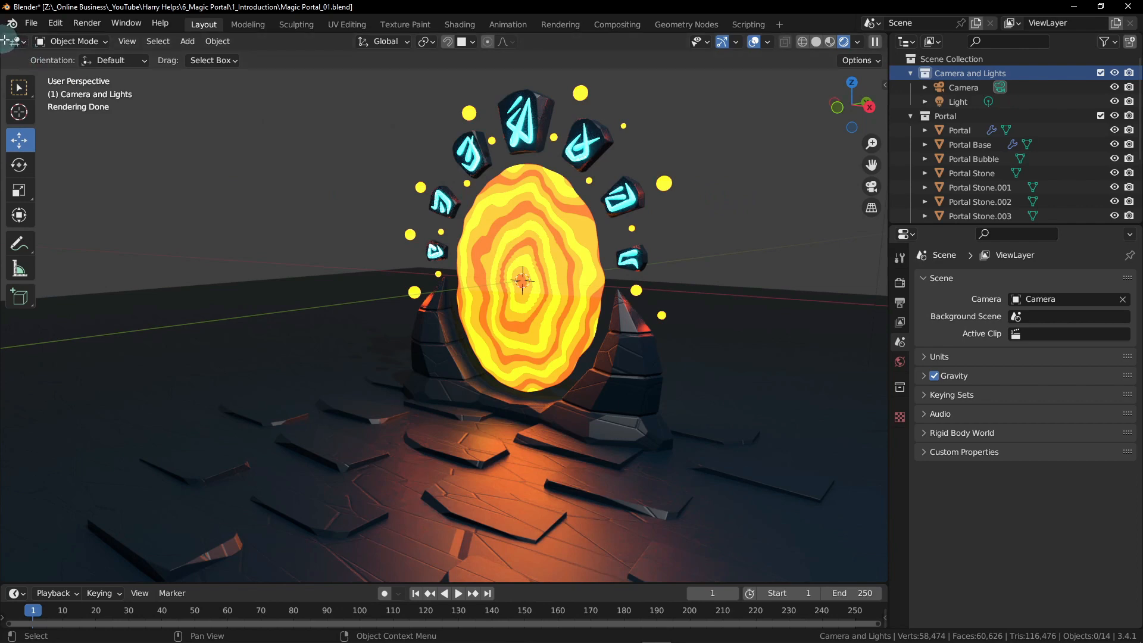
Step: Split the 3D viewport into two side by side and show the camera view with Rendered shading in the left one
mouse_move(12, 40)
mouse_down()
mouse_move(46, 67)
mouse_move(119, 74)
mouse_move(427, 81)
mouse_up()
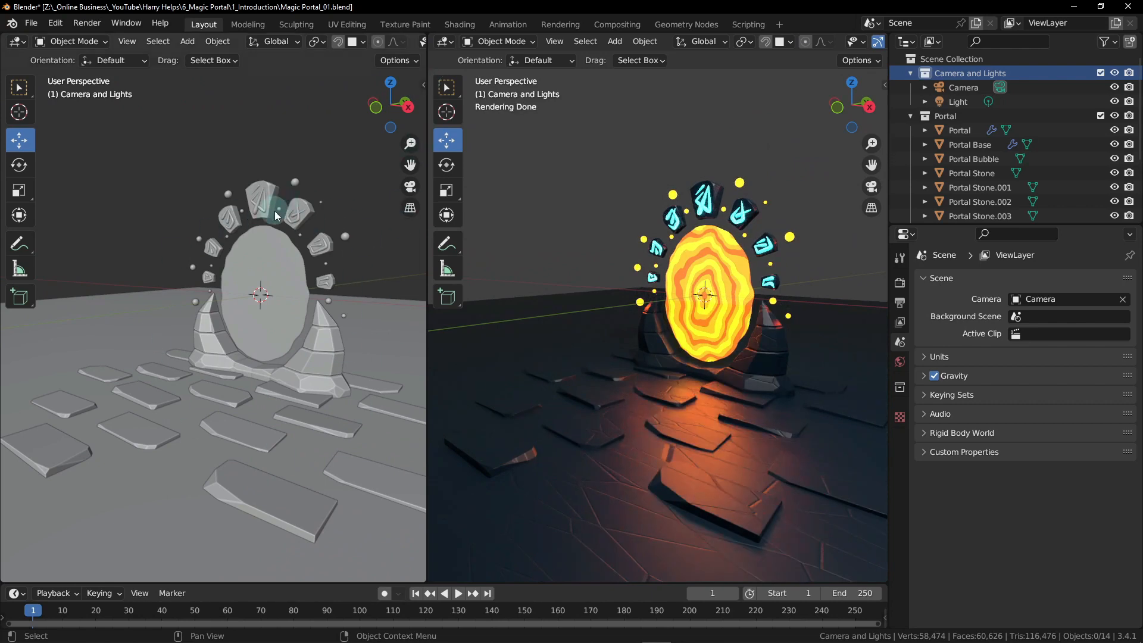
click(413, 190)
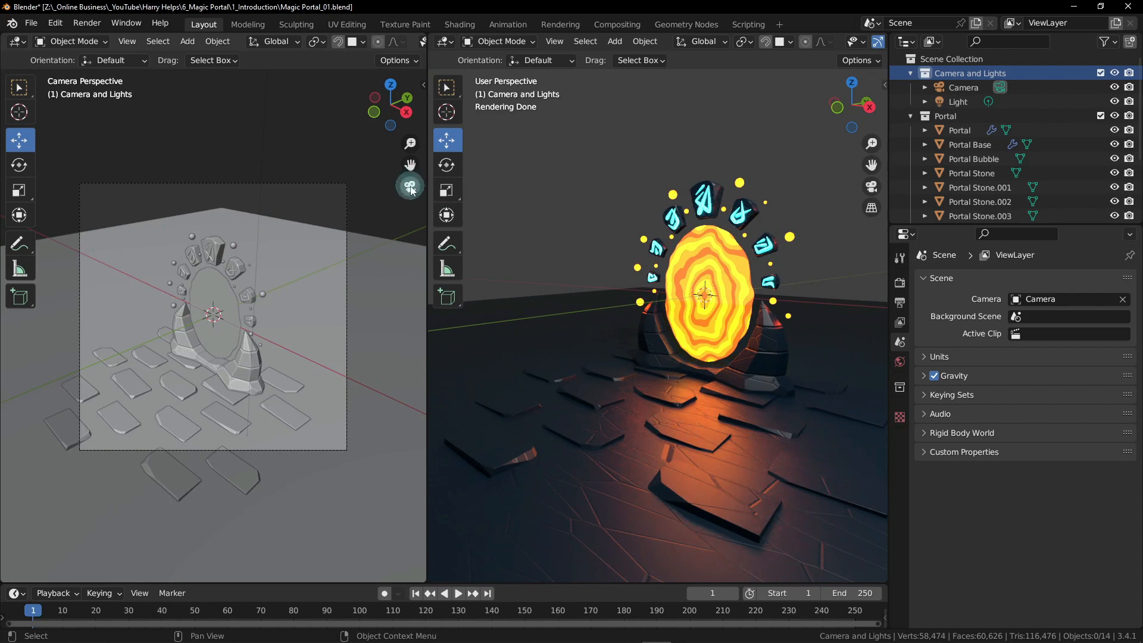
click(185, 41)
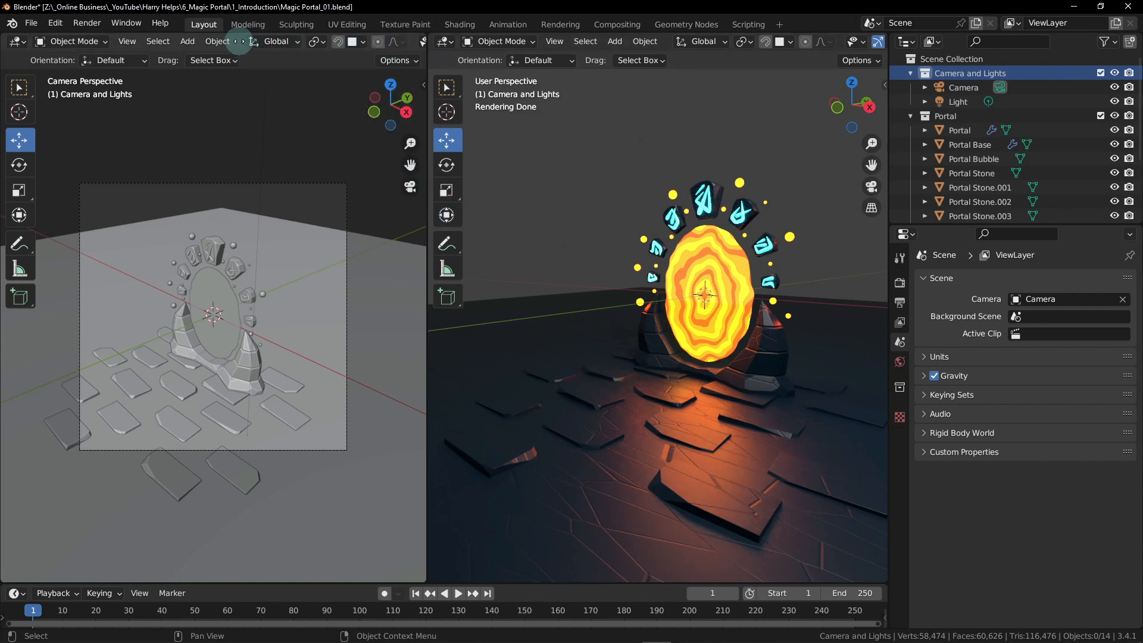
middle_drag(238, 43, 12, 41)
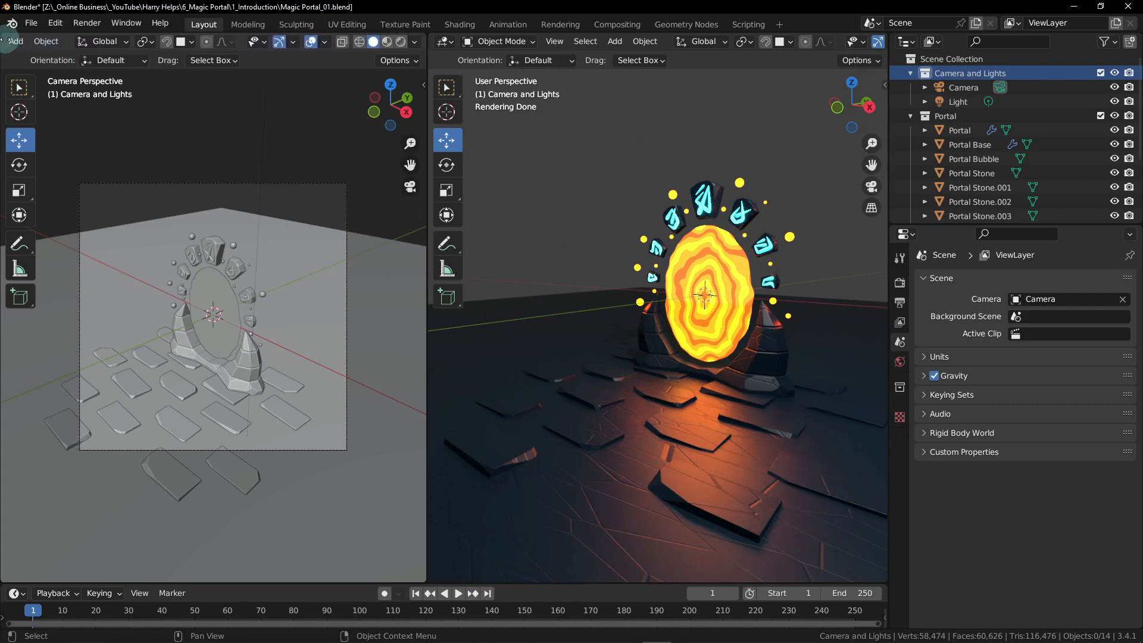
click(402, 45)
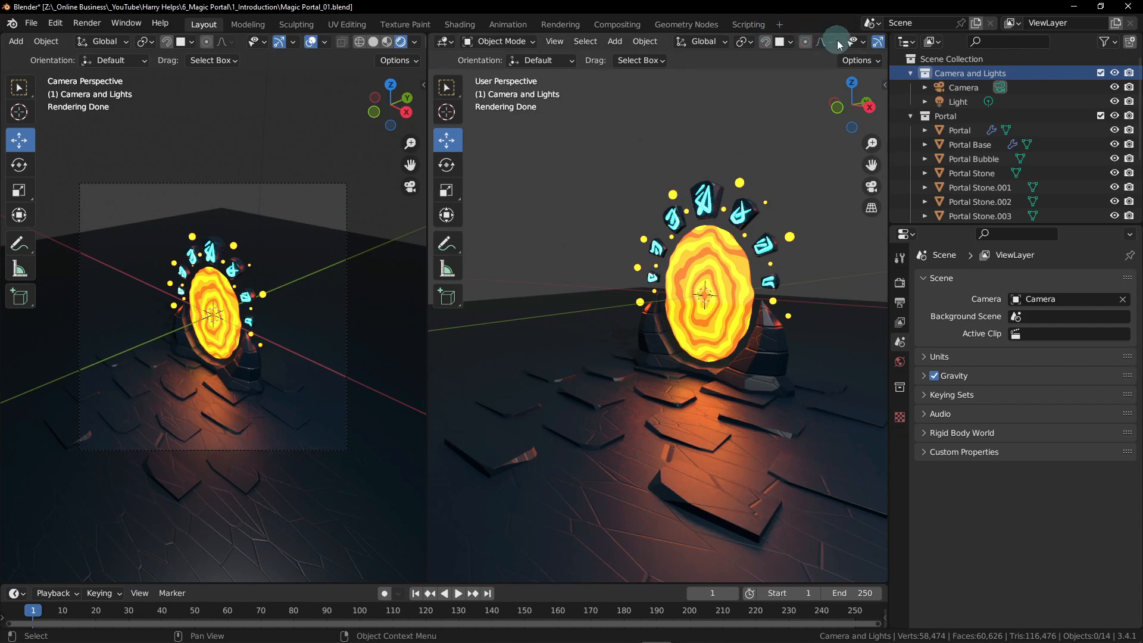
Step: Set the right viewport's shading to Solid and select the scene camera in it
middle_drag(839, 45, 686, 42)
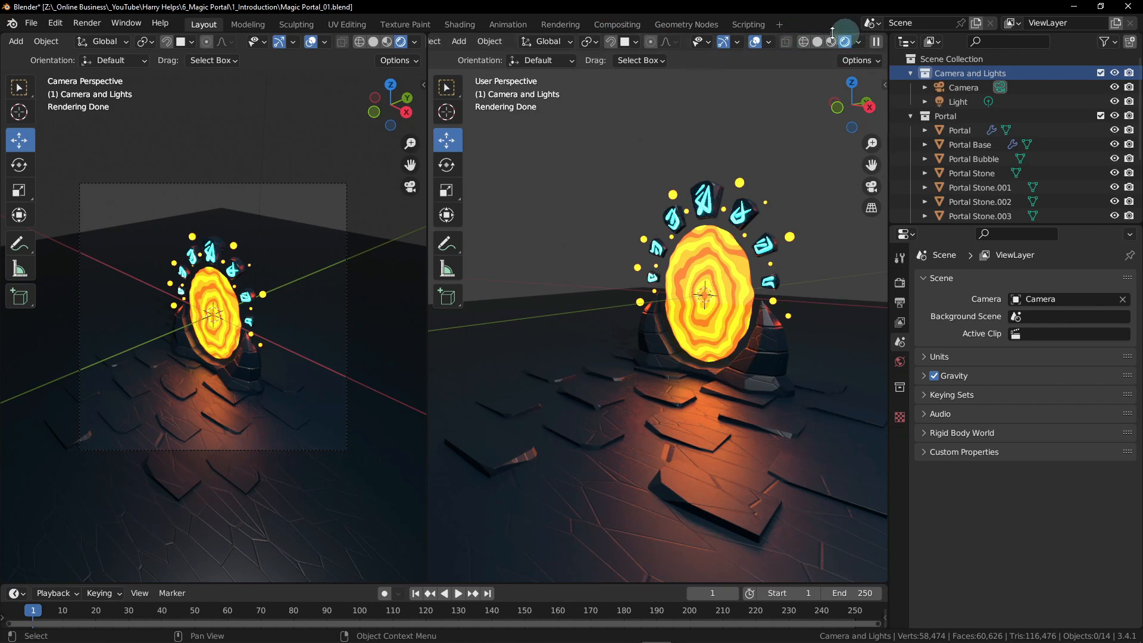
click(818, 42)
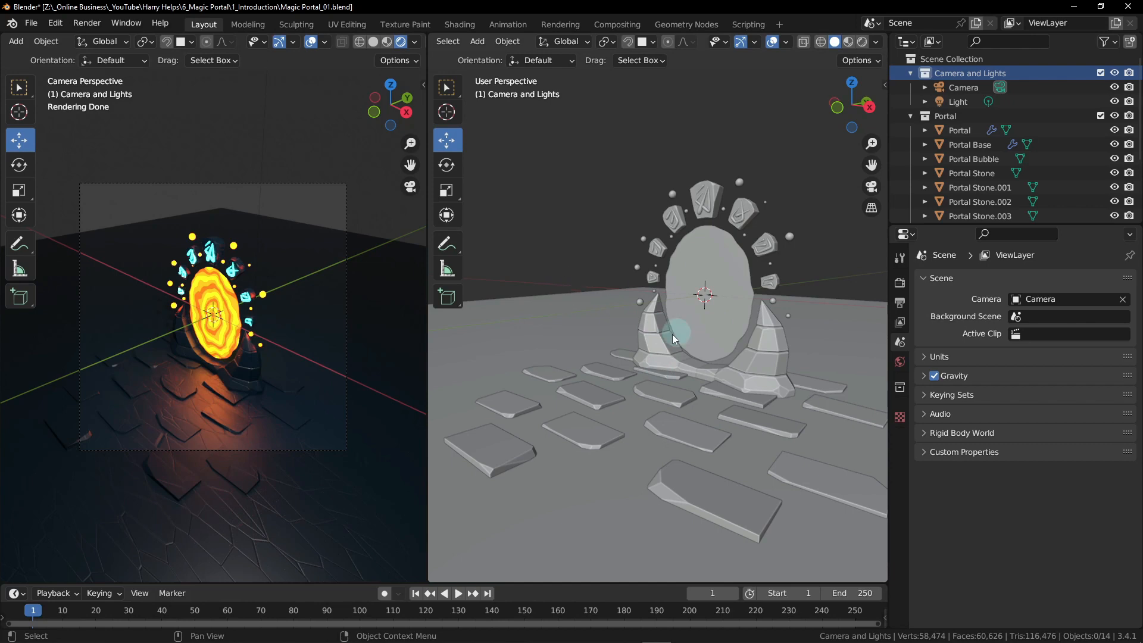
scroll(673, 334, down, 6)
middle_drag(634, 259, 767, 345)
click(733, 223)
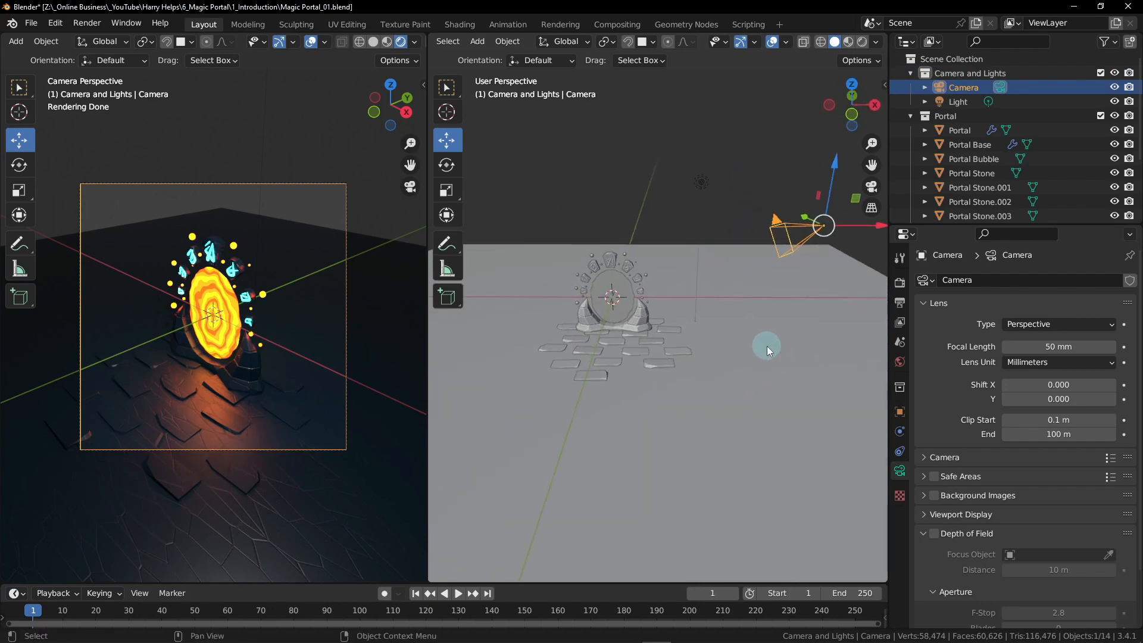
Step: Add a second camera to the Camera and Lights collection at the world origin
key(shift+a)
mouse_move(751, 332)
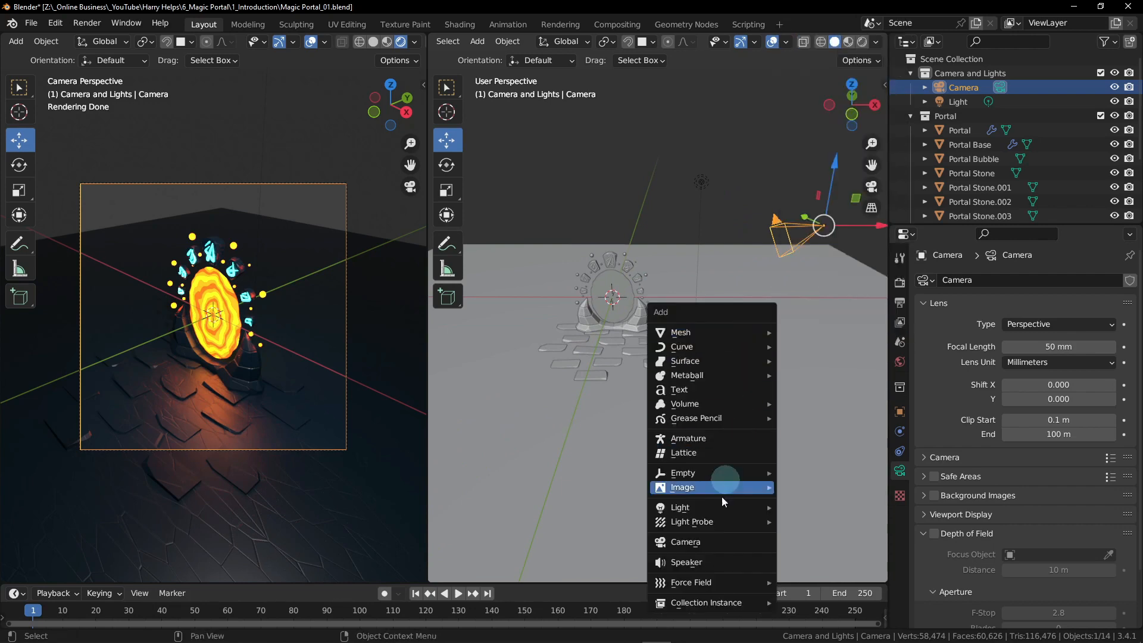
click(697, 545)
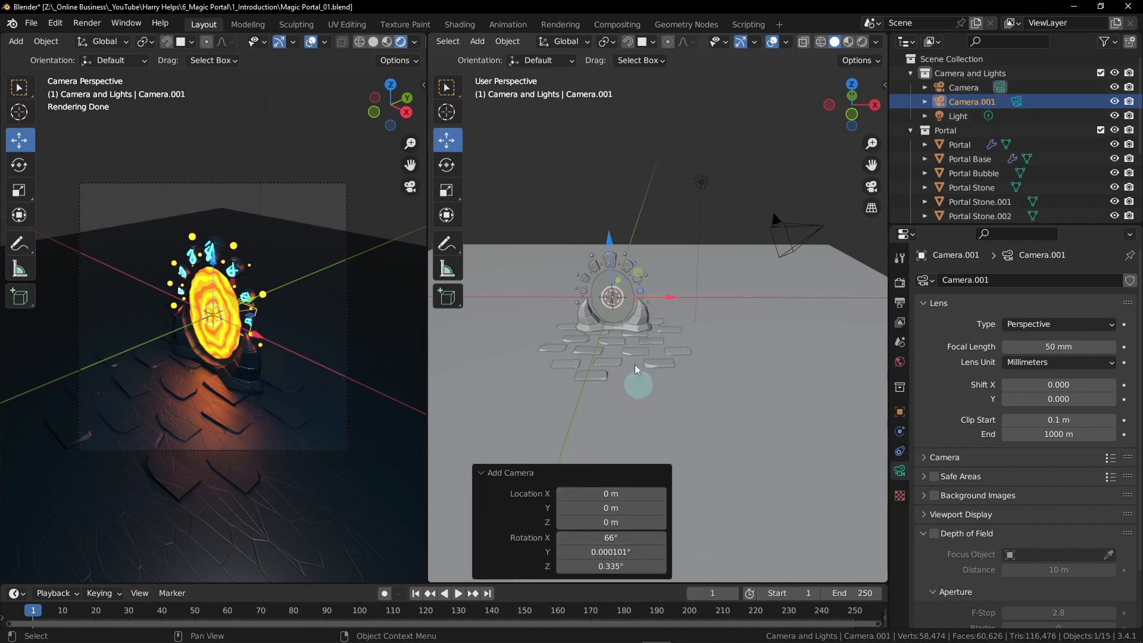
Step: Move the second camera about -8.74 m along Y and 3 m along Z, and delete it
middle_drag(616, 307, 594, 272)
key(g)
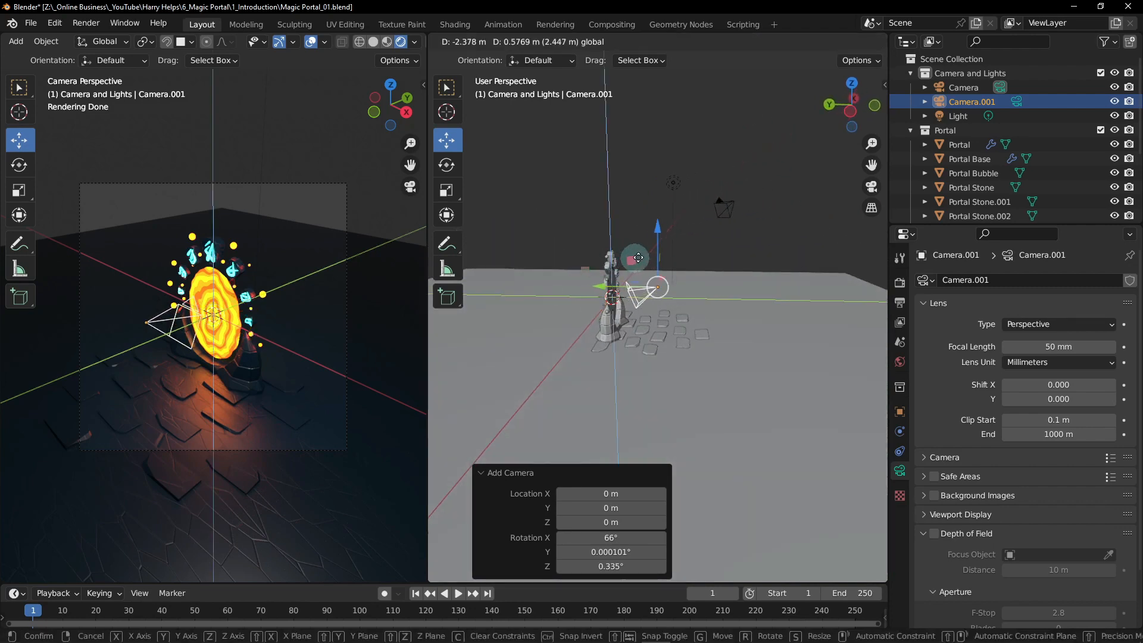
click(714, 214)
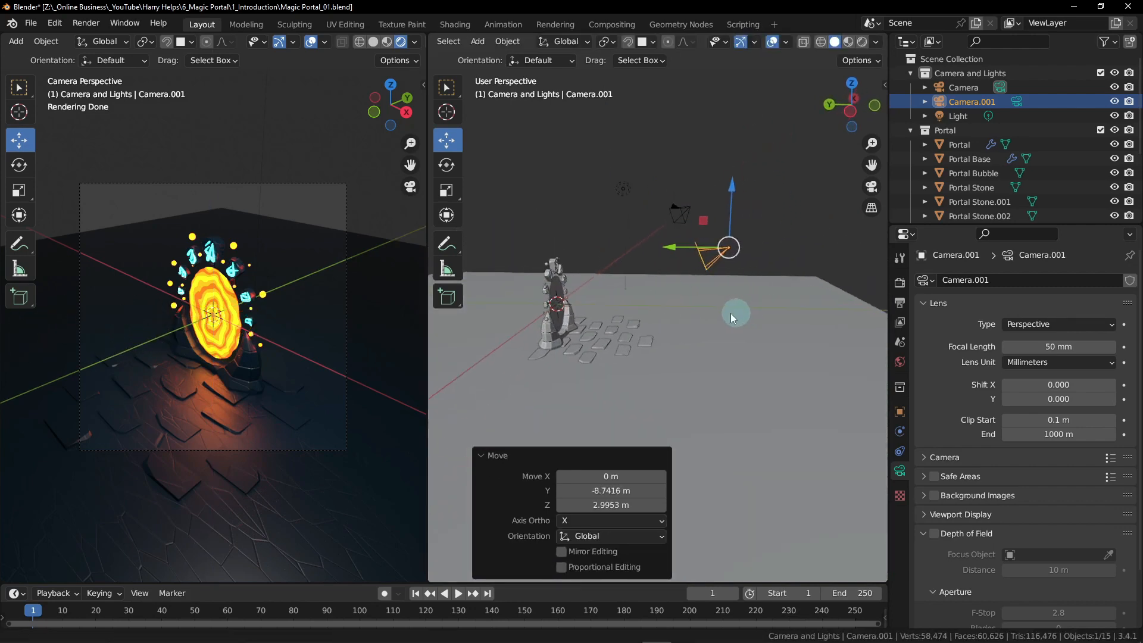
middle_drag(730, 313, 642, 283)
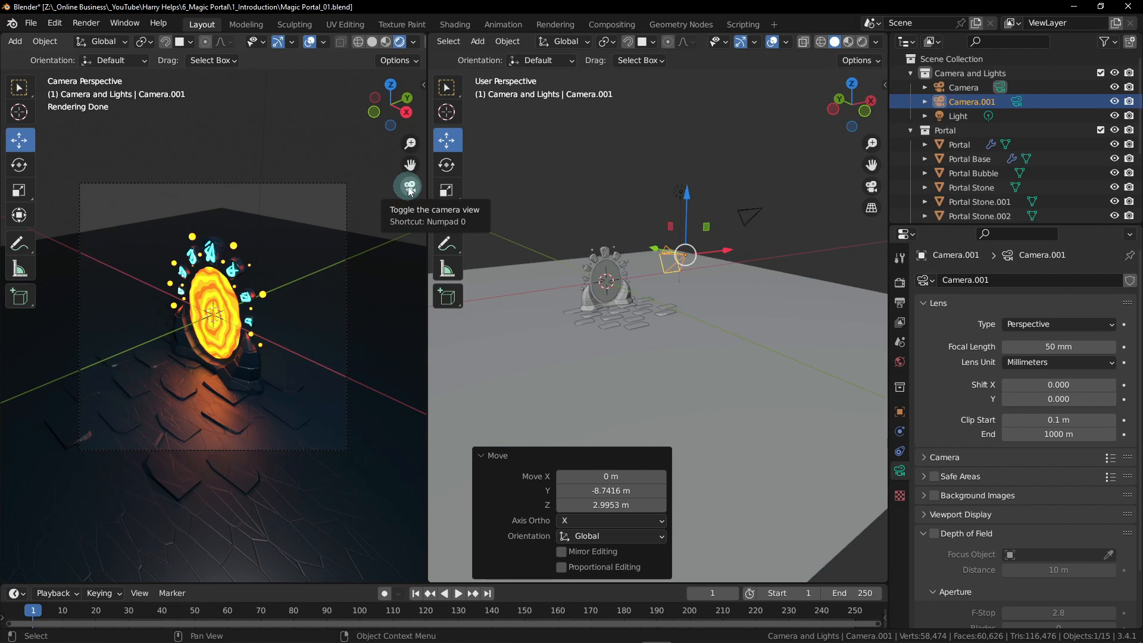
middle_drag(698, 287, 662, 240)
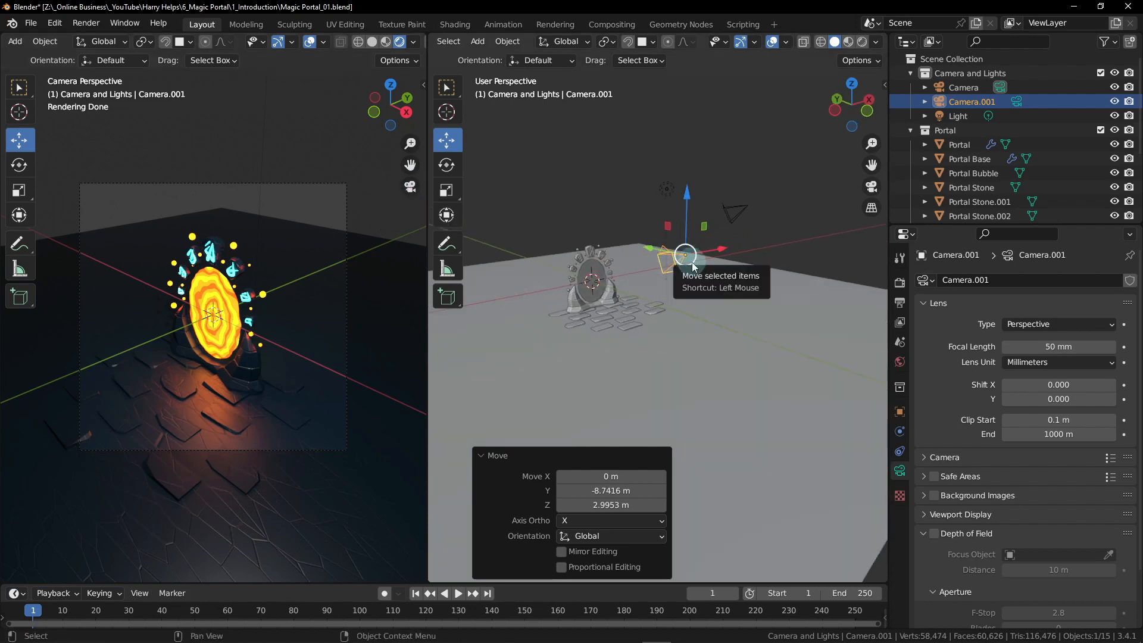
key(Delete)
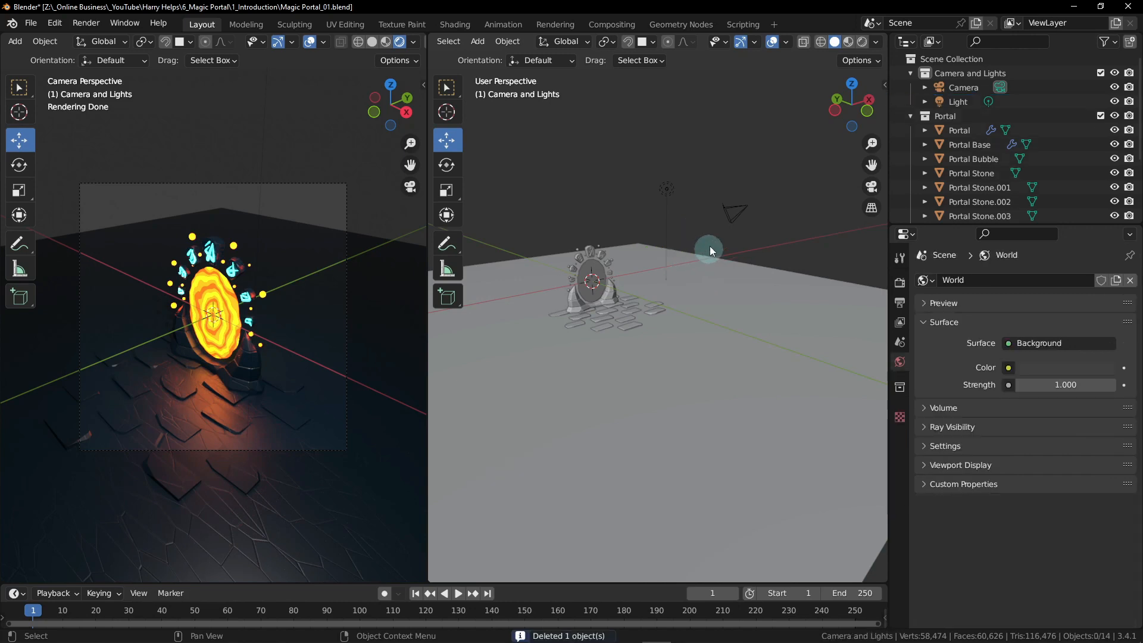
Step: Select the scene camera and set its focal length to 200 mm
click(737, 215)
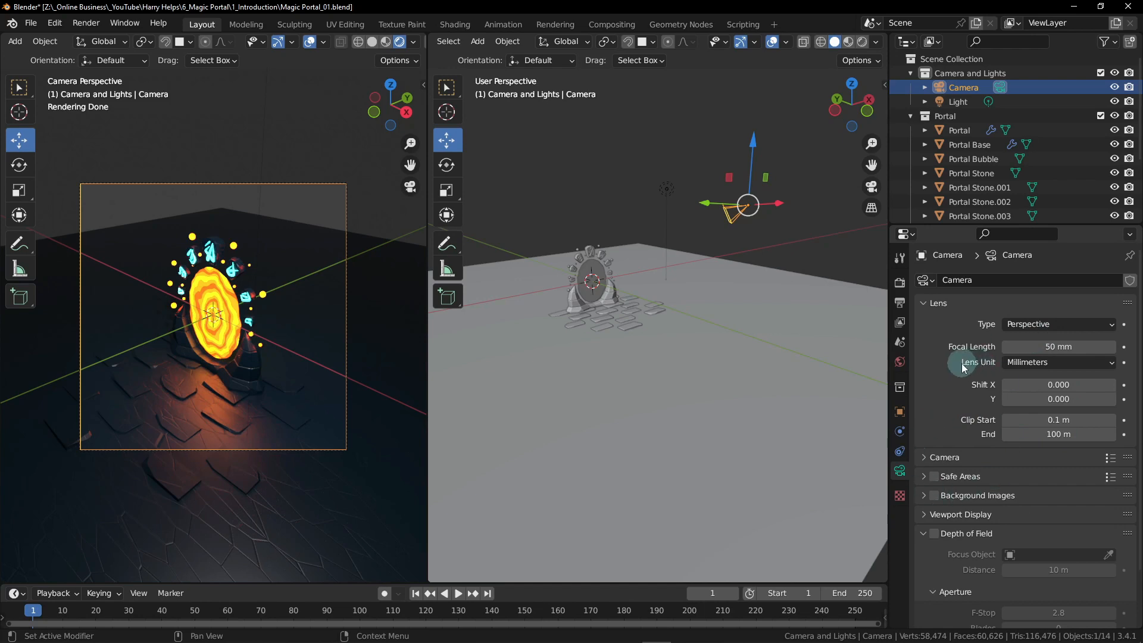
click(1058, 347)
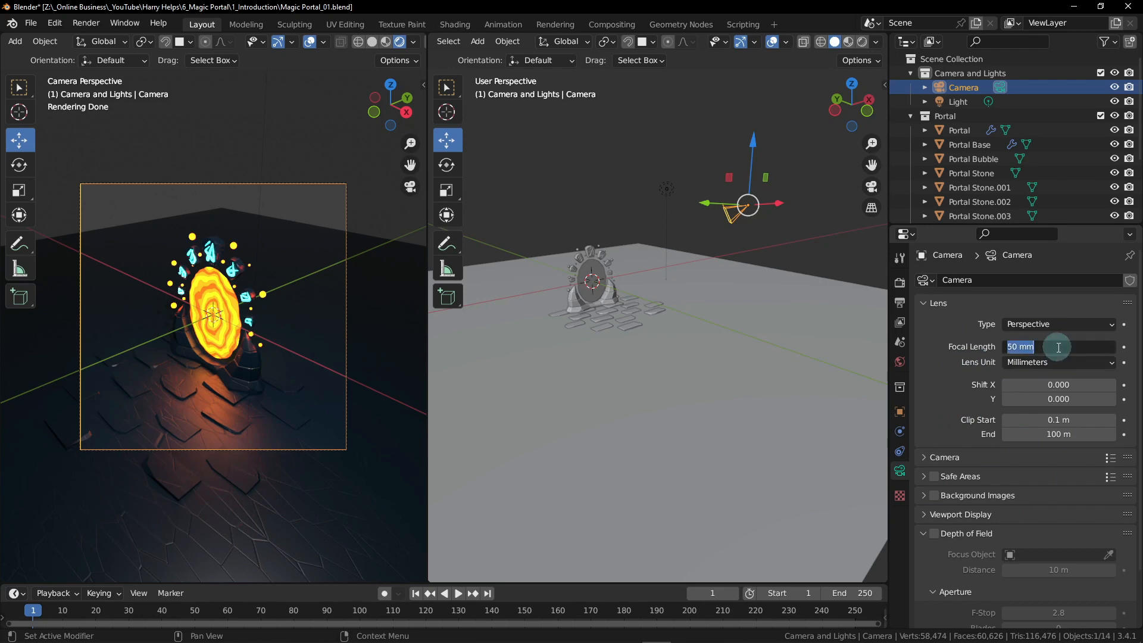
text(200)
key(Return)
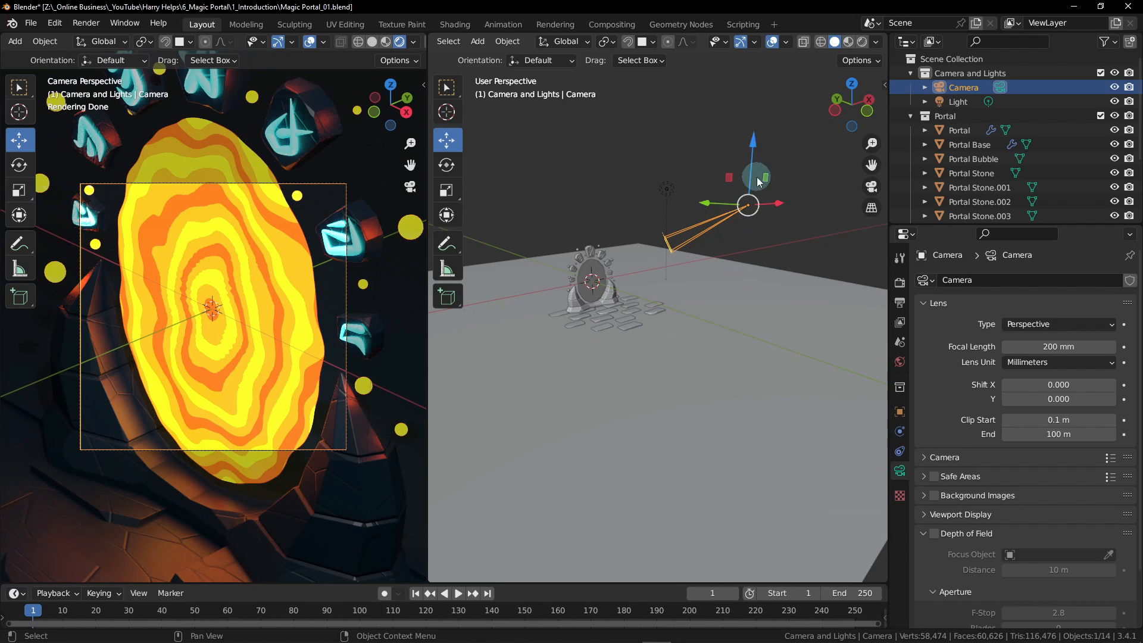
Step: Move the camera freely by about 0.69 m in X and -2.73 m in Y, and again by about 0.84 m in X and 1.23 m in Y
middle_drag(800, 258, 542, 233)
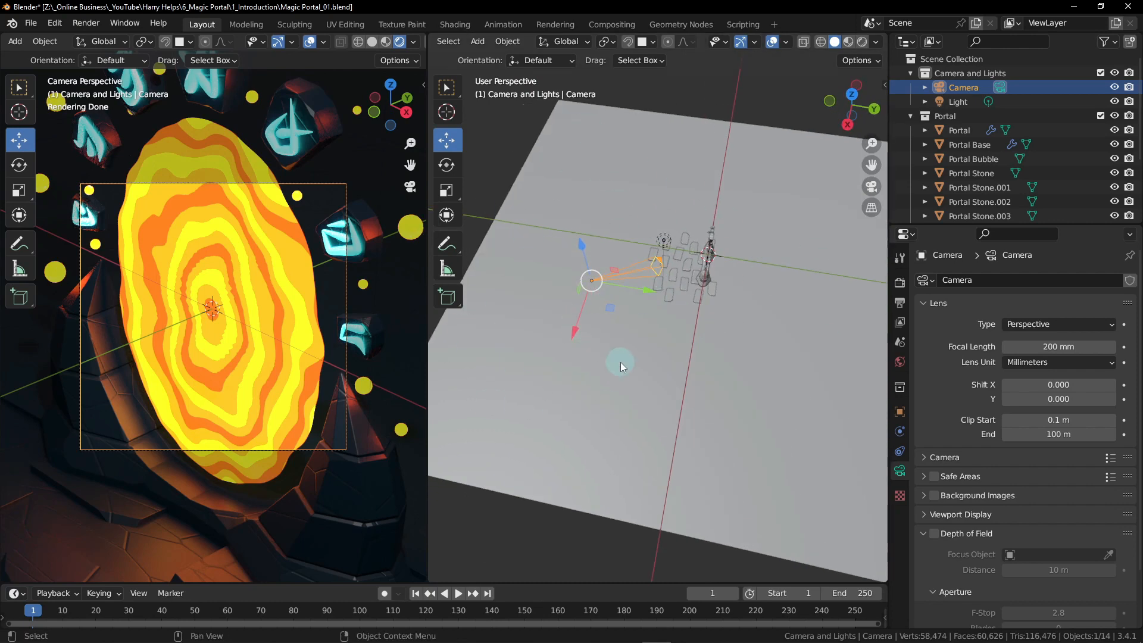
middle_drag(620, 362, 614, 308)
key(g)
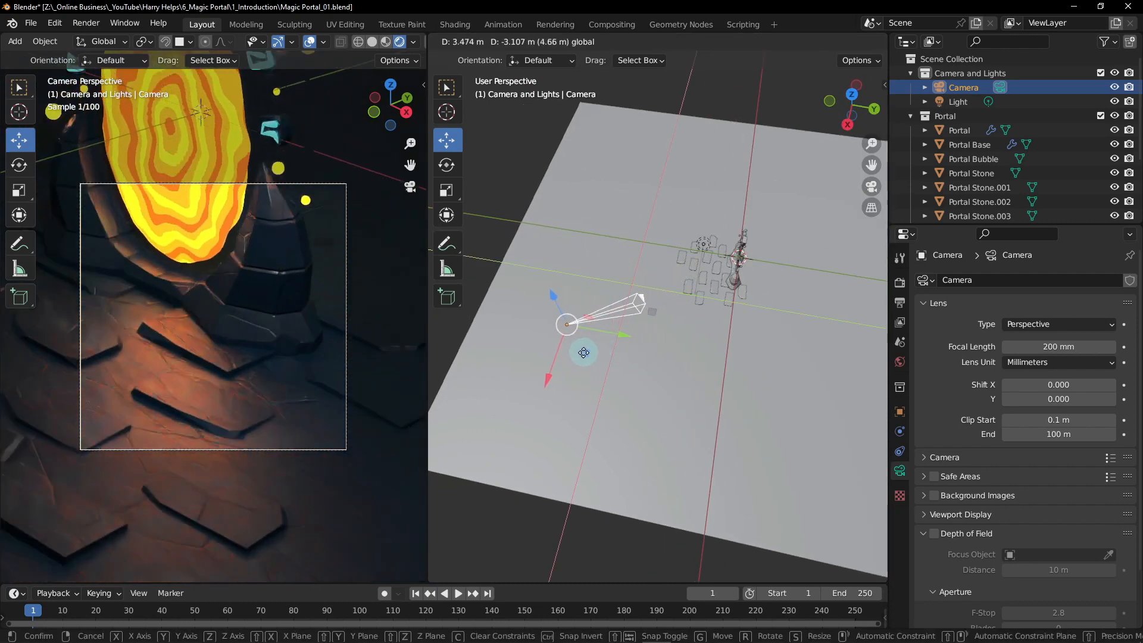
click(606, 318)
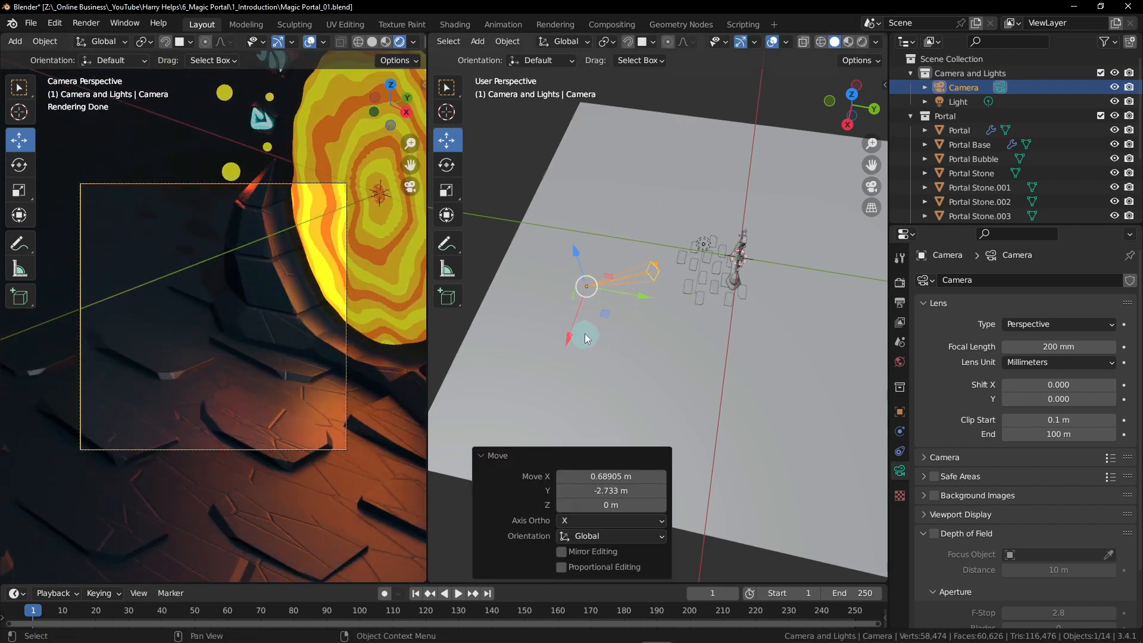
key(g)
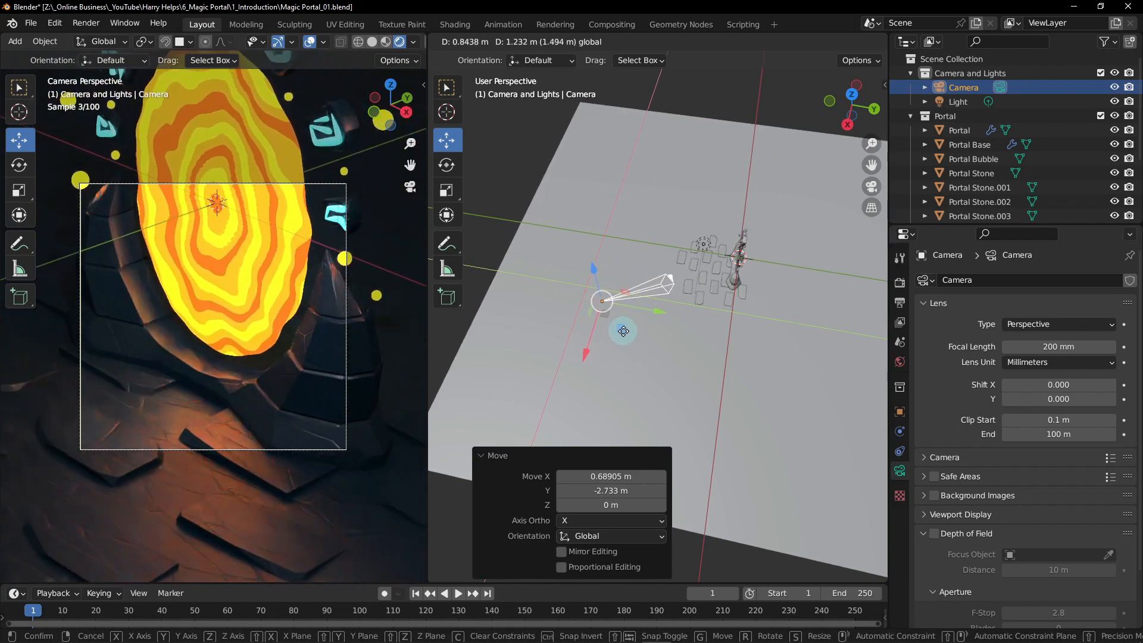
click(628, 337)
Step: Rotate the camera freely with a trackball rotation of about 5.16° and 1.15° to bring the portal into the frame
middle_drag(649, 357, 676, 312)
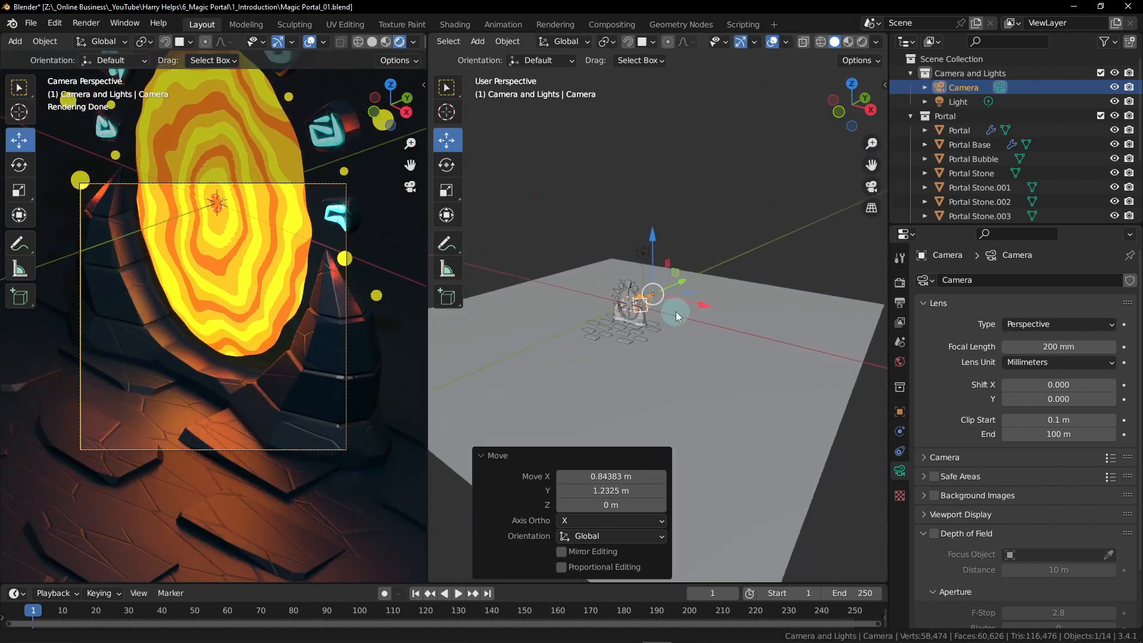
click(447, 164)
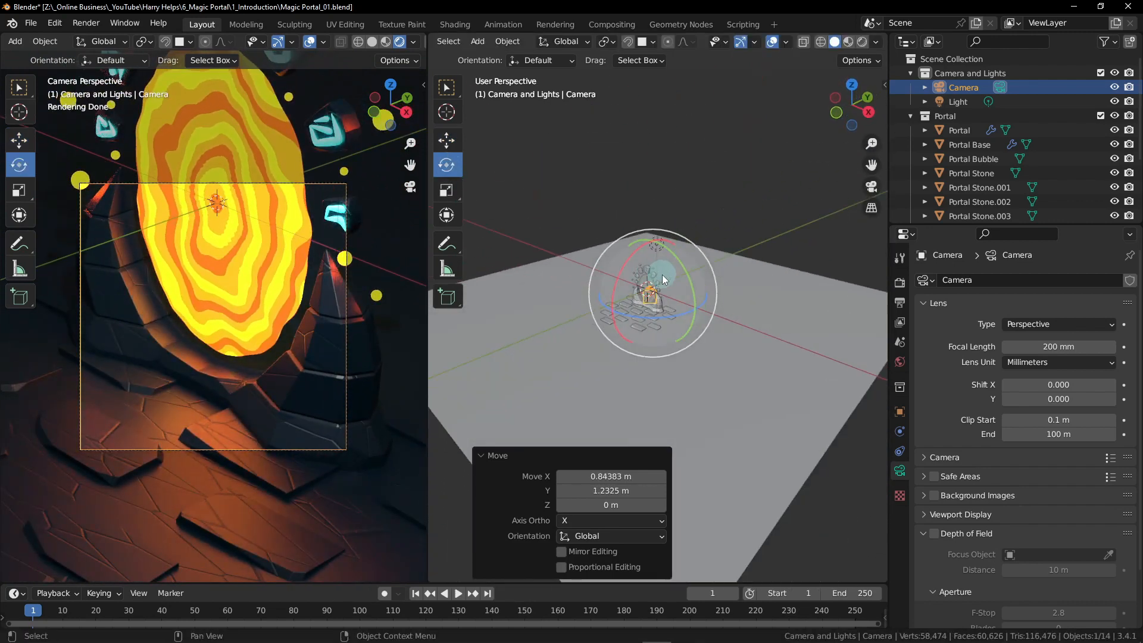
drag(662, 274, 668, 287)
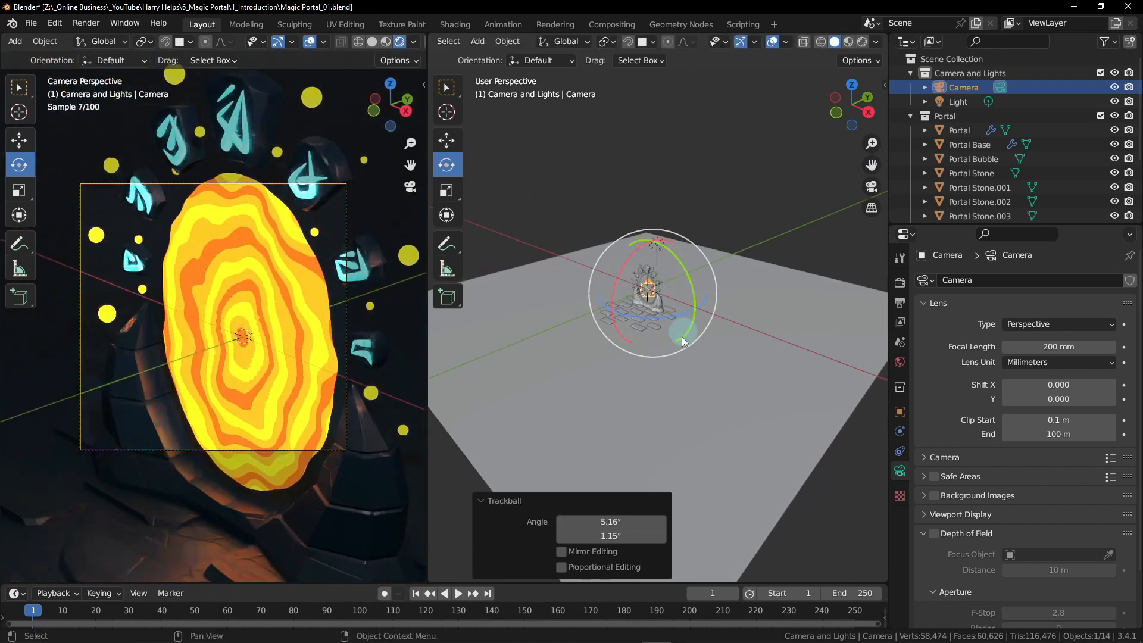
Step: Move the camera about 3.74 m in X and -3.04 m in Y, and trackball-rotate it about 5.16° and 1.15° back toward the portal
click(451, 143)
middle_drag(614, 290, 642, 315)
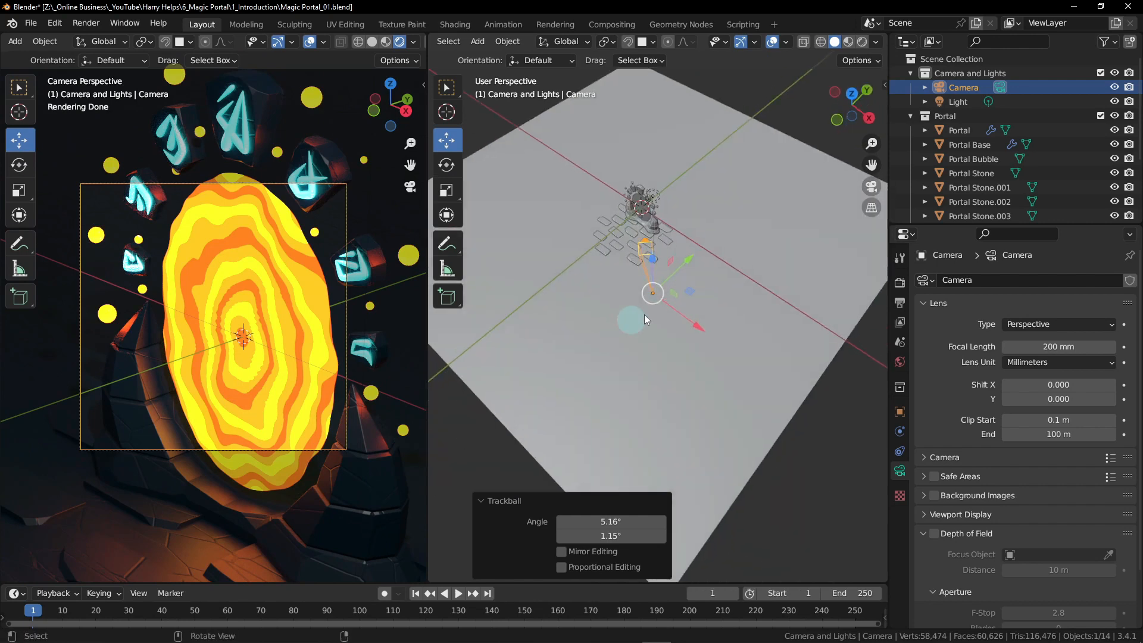
drag(693, 297, 702, 364)
middle_drag(702, 364, 659, 299)
key(r)
key(r)
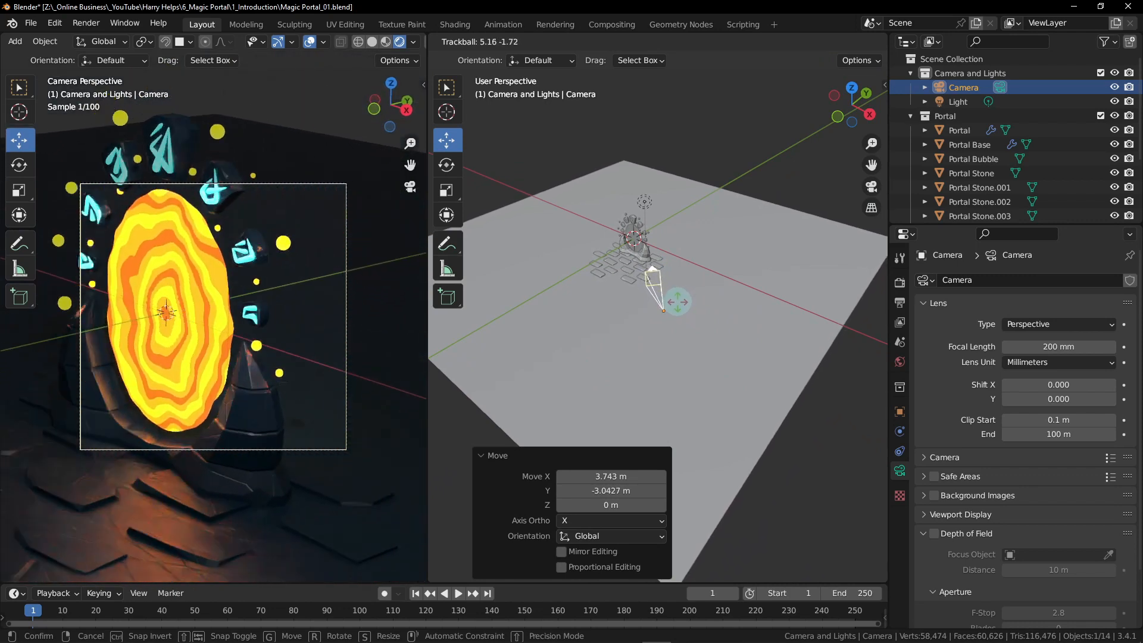
click(667, 352)
middle_drag(666, 353, 726, 314)
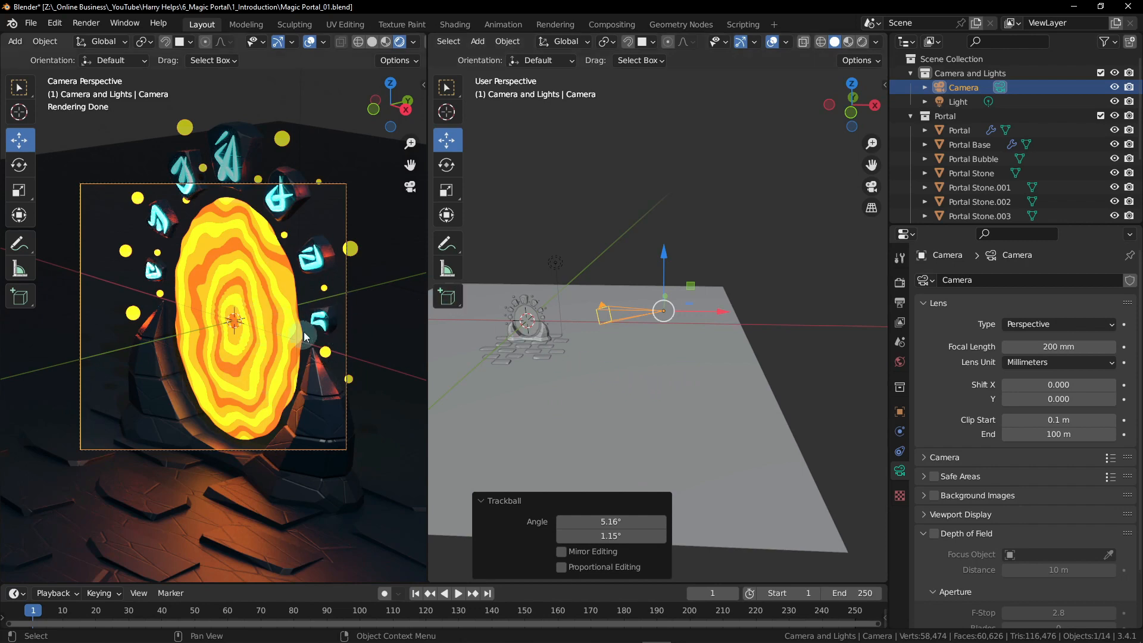
Step: Lock the camera to the view in the rendered viewport
key(n)
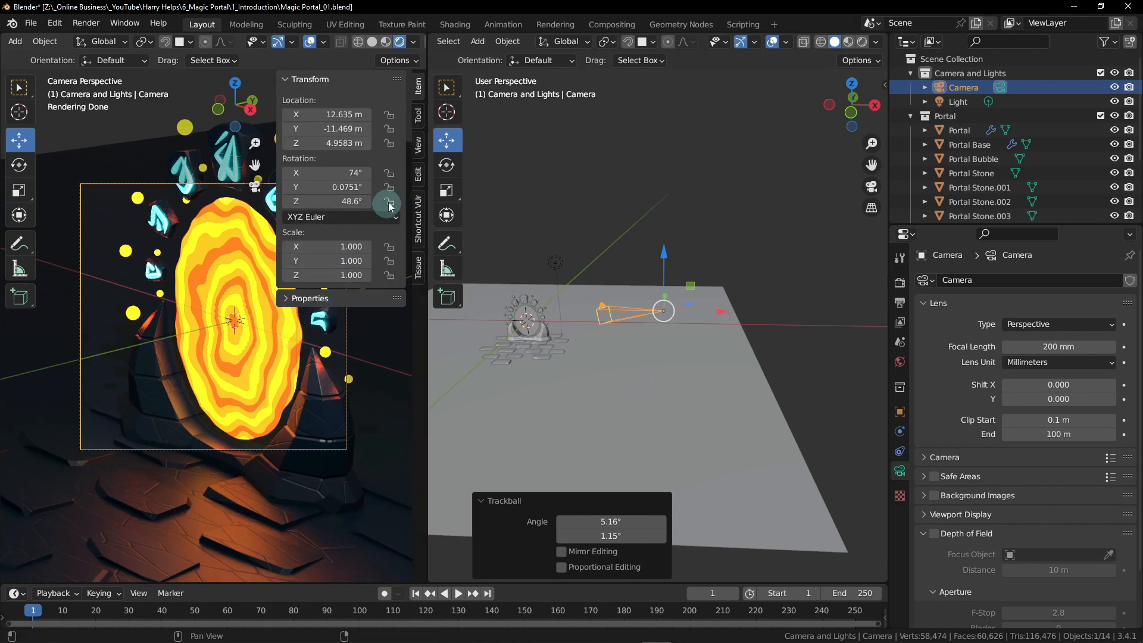
click(419, 146)
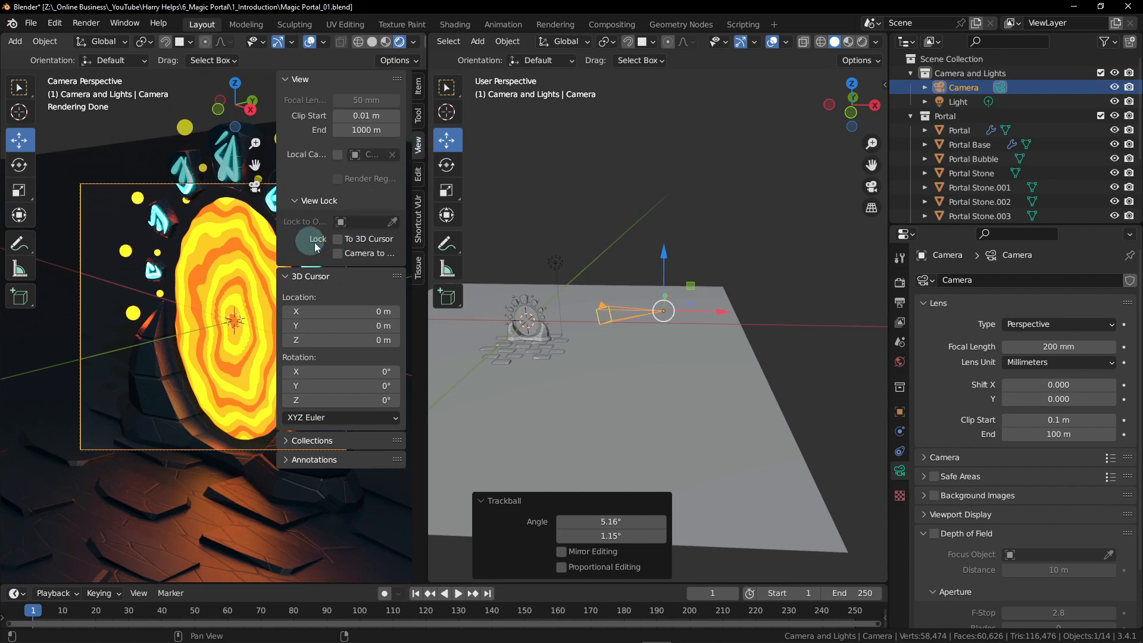
drag(277, 244, 258, 244)
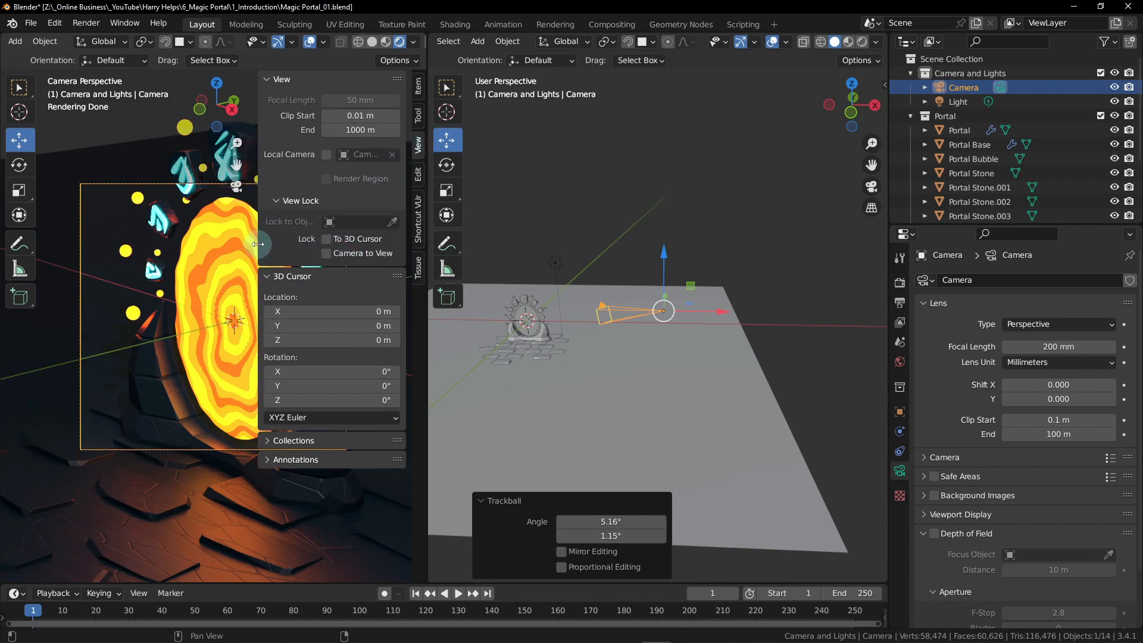
click(326, 255)
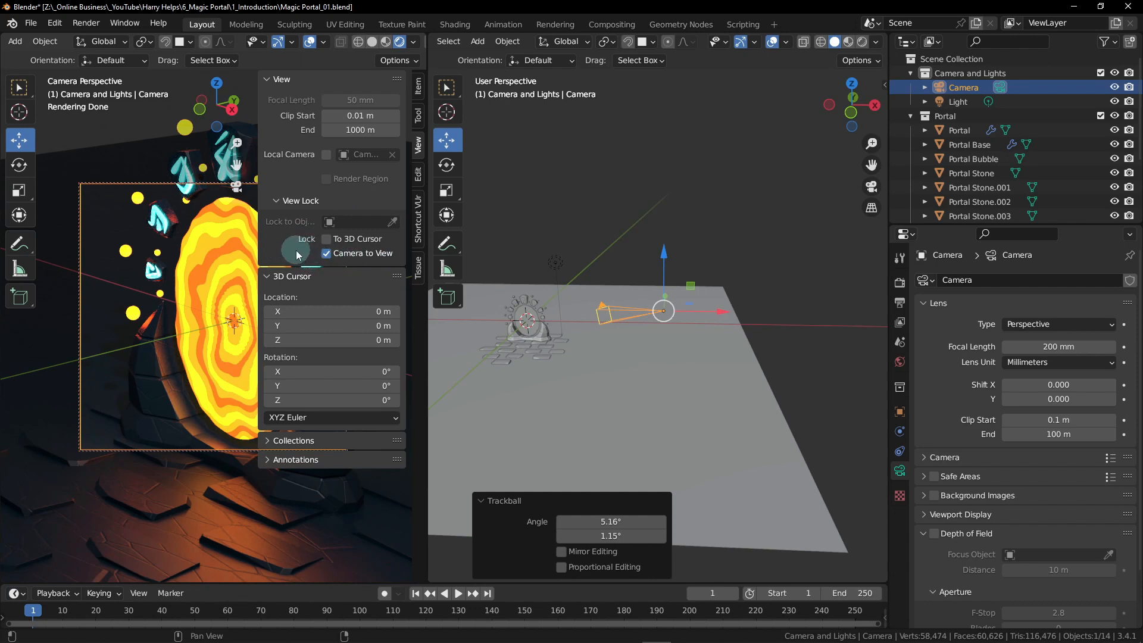
key(n)
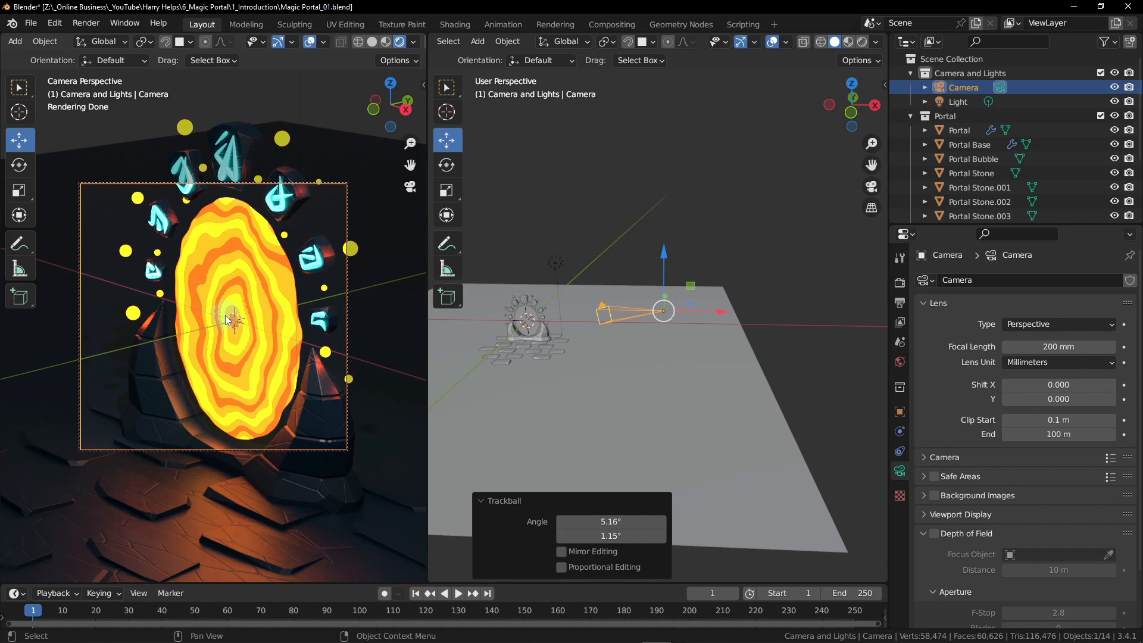
Step: Reposition the locked camera to a low, more frontal angle with the whole portal inside the frame
middle_drag(230, 322, 250, 340)
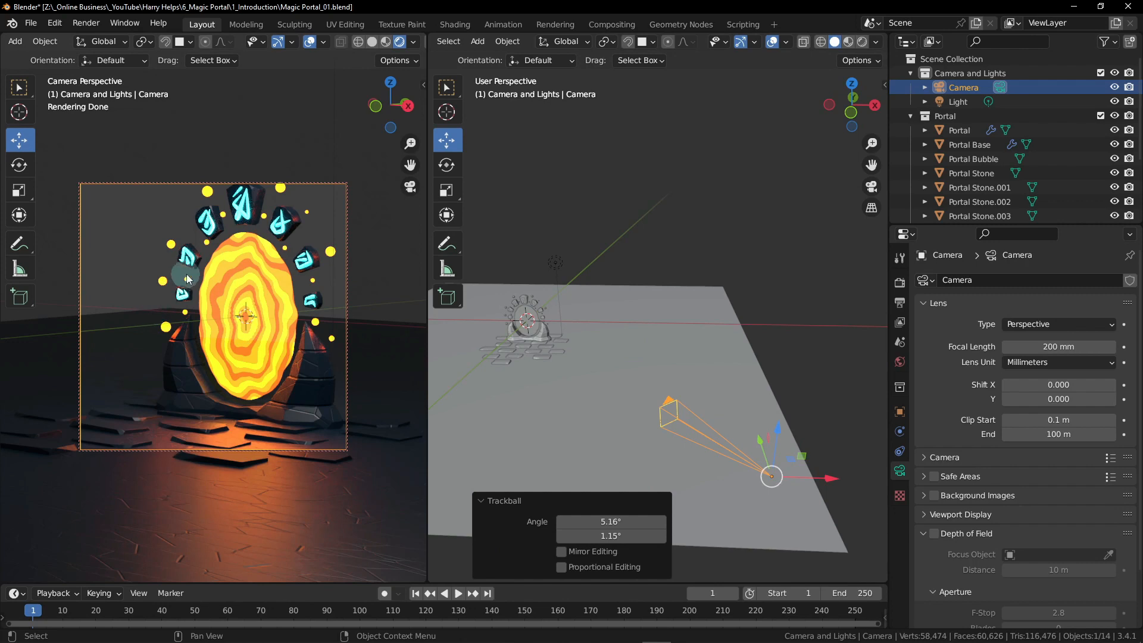
middle_drag(257, 305, 190, 372)
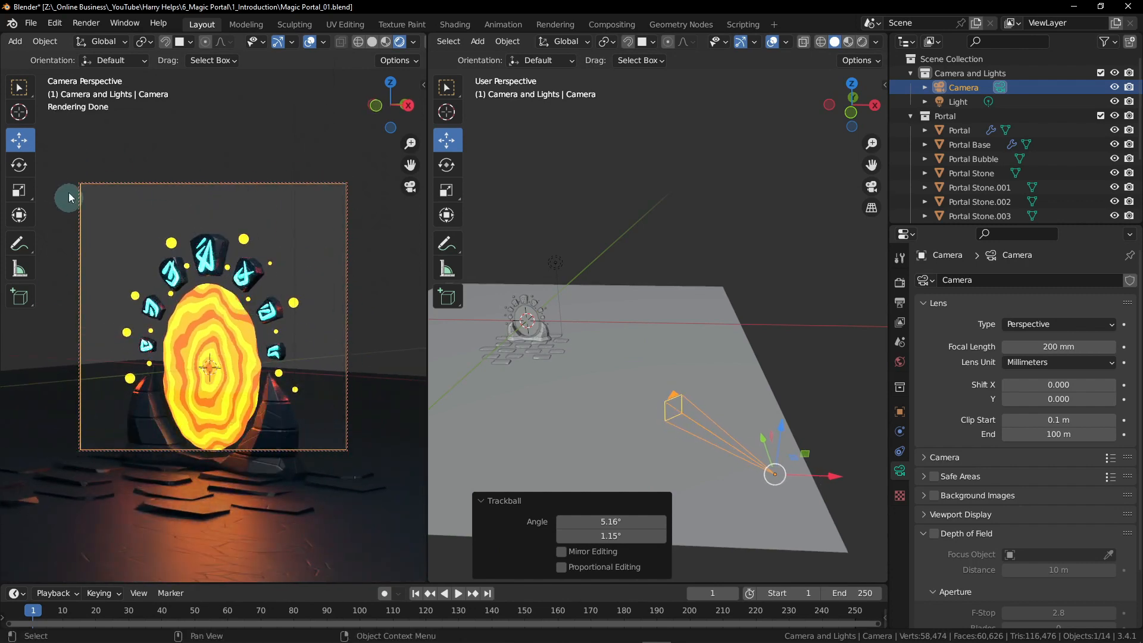
middle_drag(256, 366, 281, 336)
scroll(261, 316, down, 1)
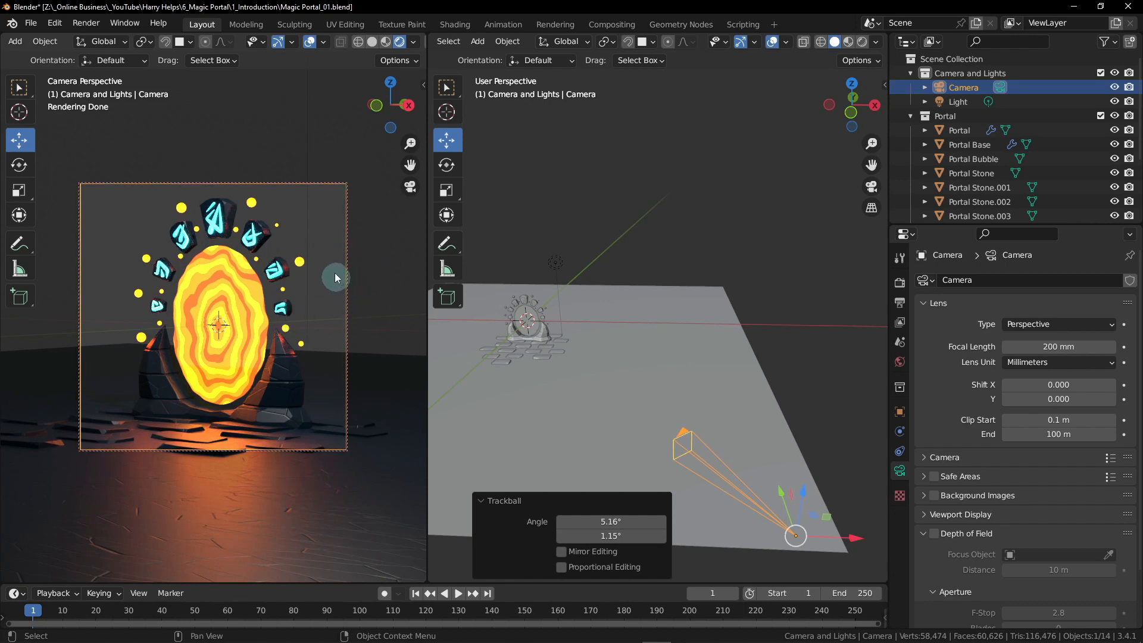
Step: Turn off the Camera to View lock in the rendered viewport
key(n)
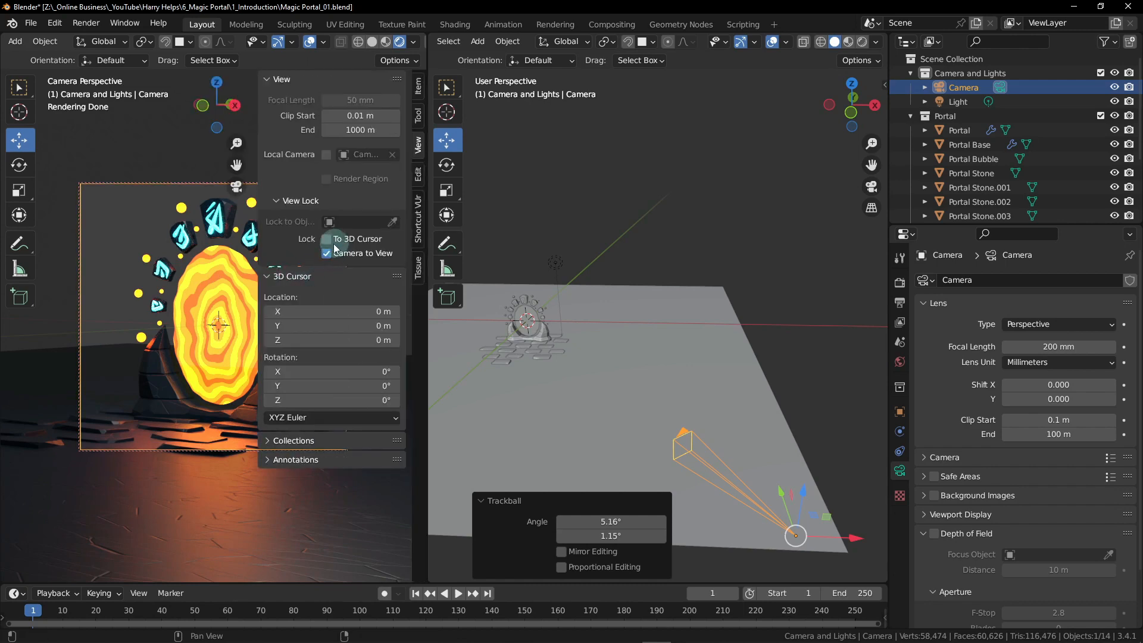
click(327, 253)
click(325, 253)
key(n)
Step: Examine the camera's framing of the portal and its placement in the scene, ending in the camera view
shift+middle_drag(213, 298, 177, 291)
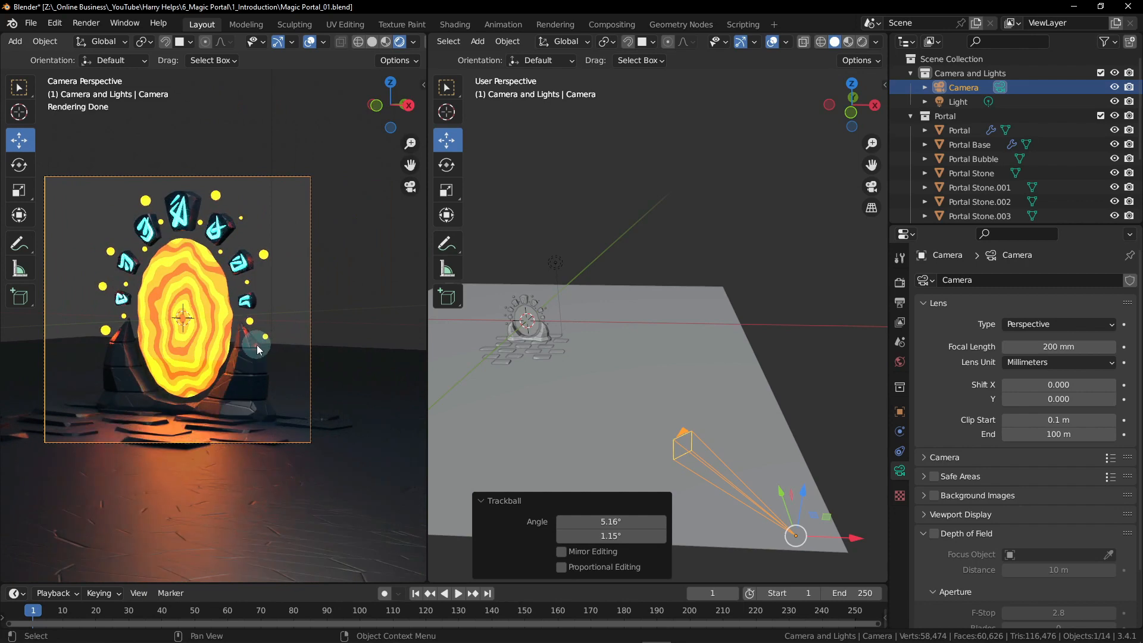
shift+middle_drag(262, 348, 359, 335)
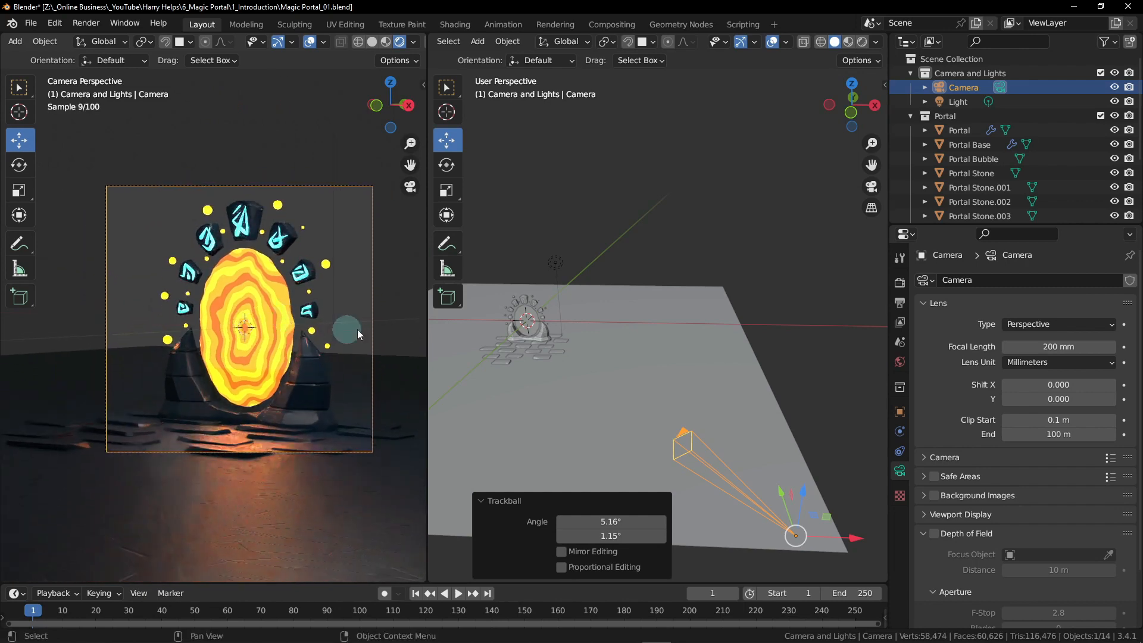
mouse_move(221, 330)
shift+middle_down()
mouse_move(279, 347)
mouse_move(276, 314)
mouse_move(265, 313)
mouse_move(332, 327)
mouse_move(199, 294)
mouse_move(208, 344)
shift+middle_up()
middle_drag(293, 389, 219, 372)
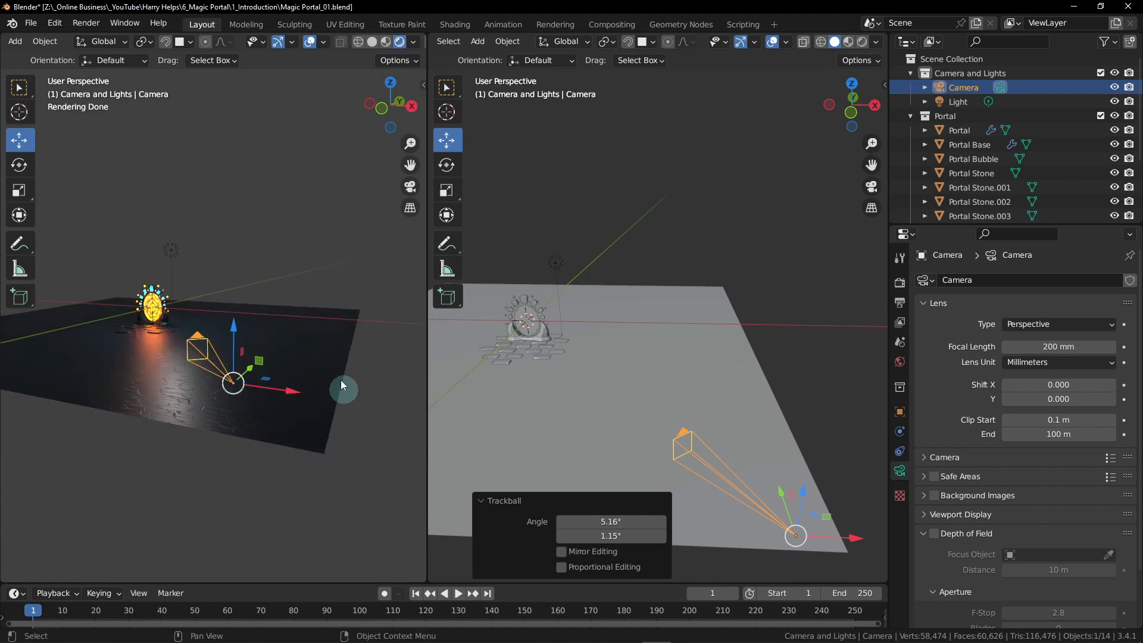
click(410, 187)
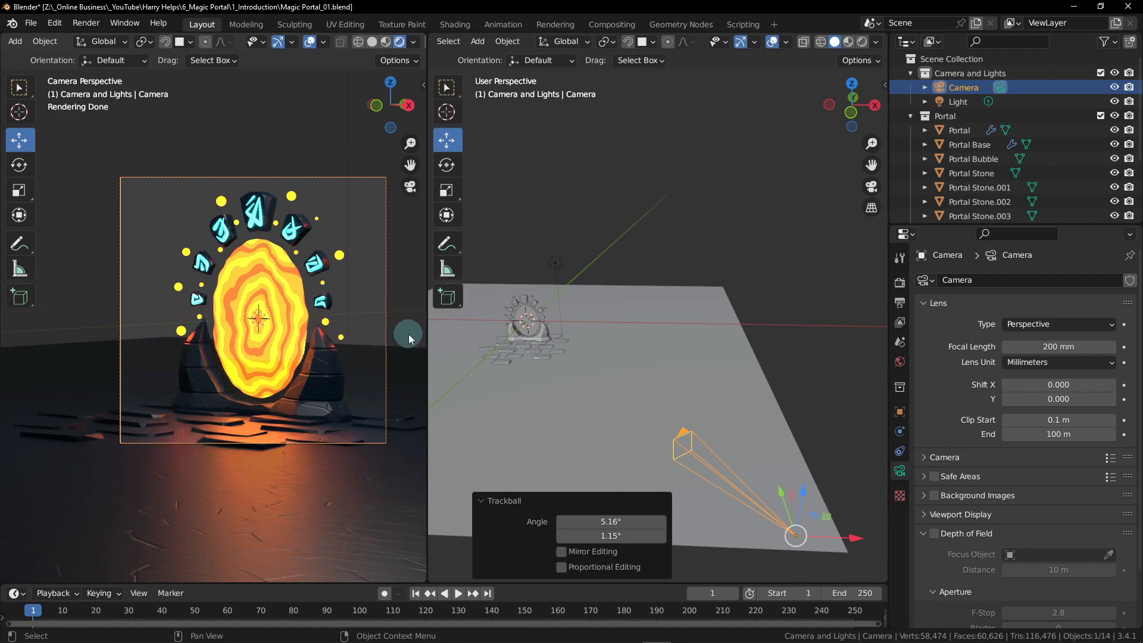
scroll(246, 335, up, 5)
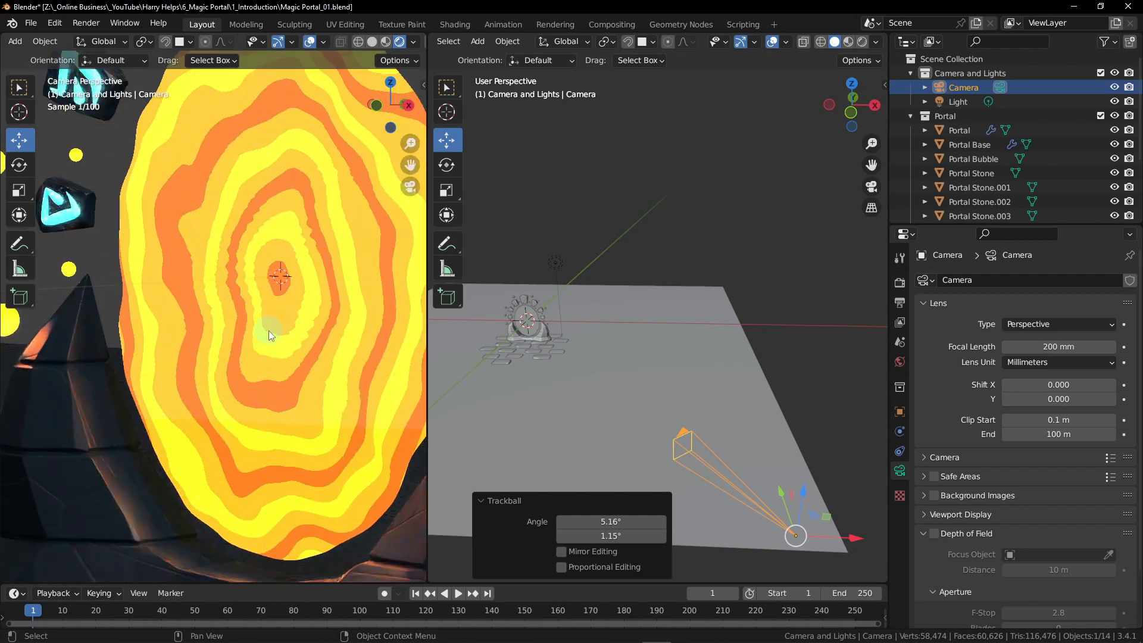
scroll(269, 331, down, 2)
scroll(275, 331, down, 3)
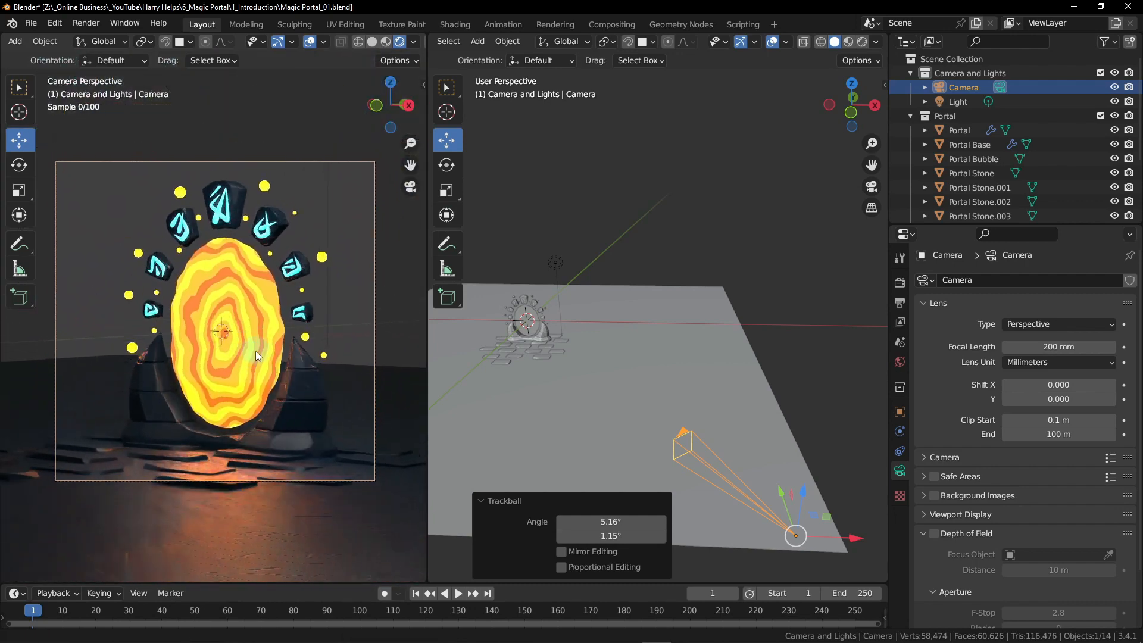
scroll(286, 358, up, 2)
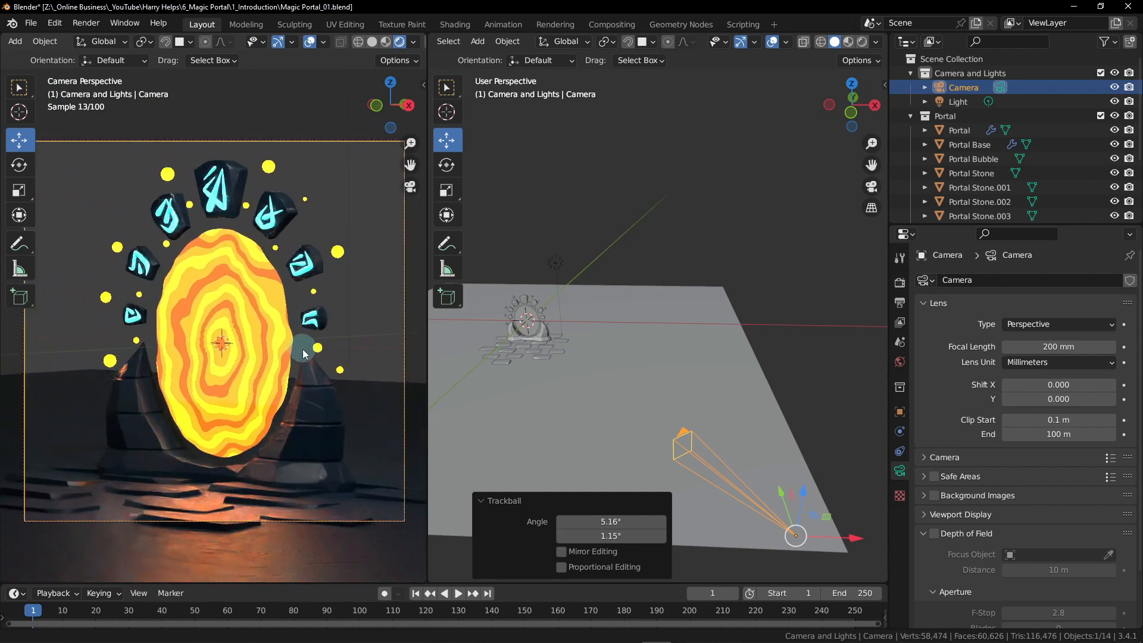
shift+middle_drag(299, 344, 296, 345)
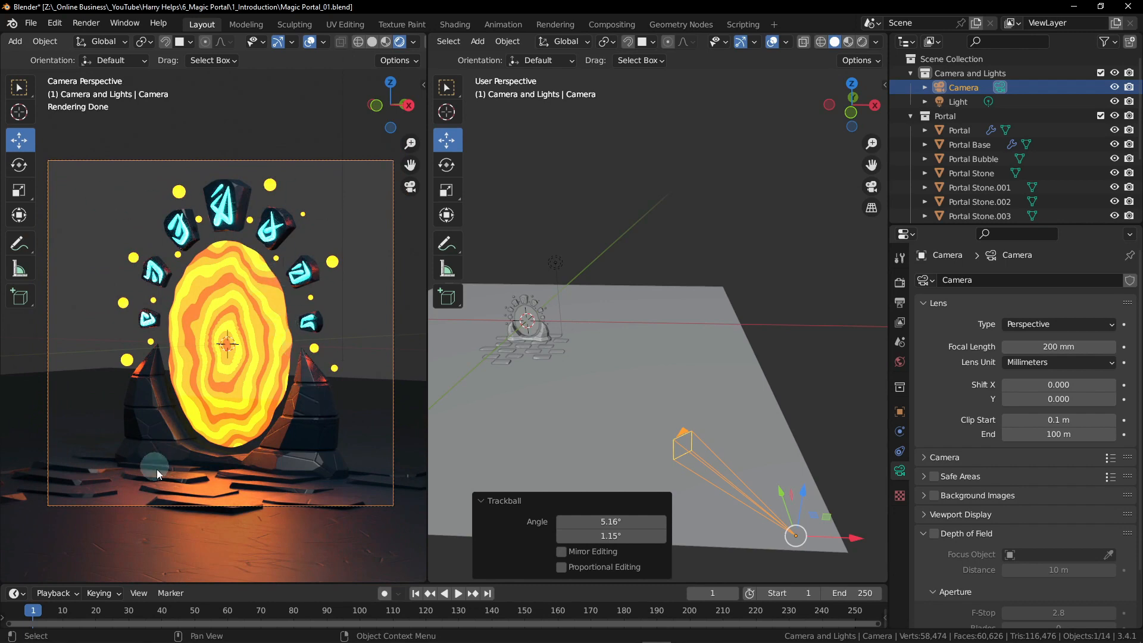
shift+middle_drag(285, 345, 281, 345)
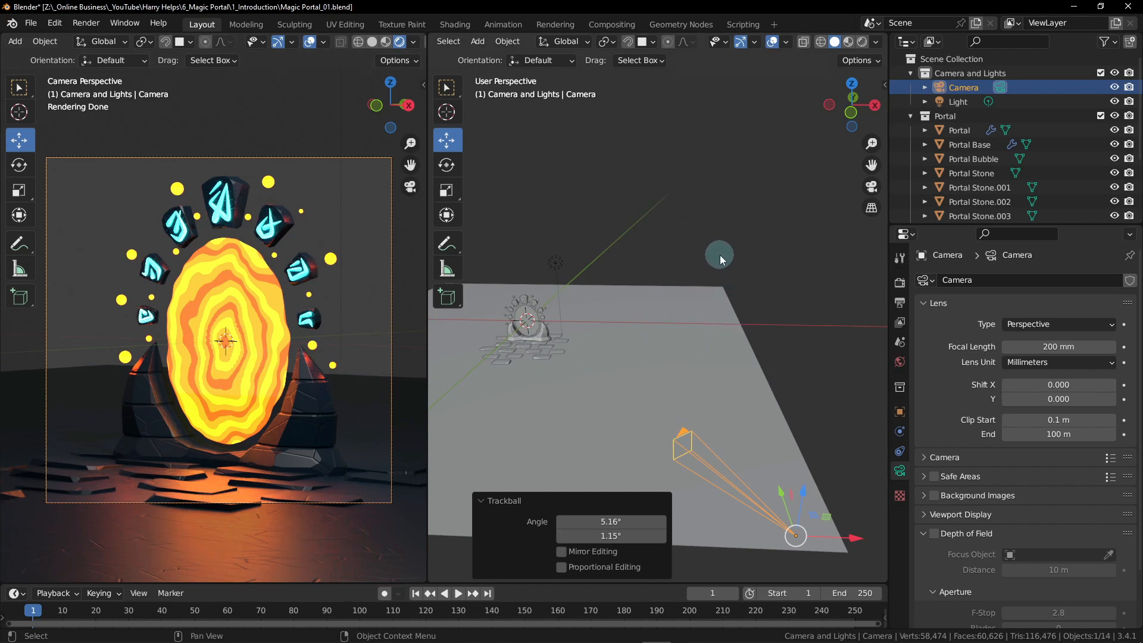
Step: Set the camera's location to X 12 m, Y -25.7 m and Z 1.25 m
key(n)
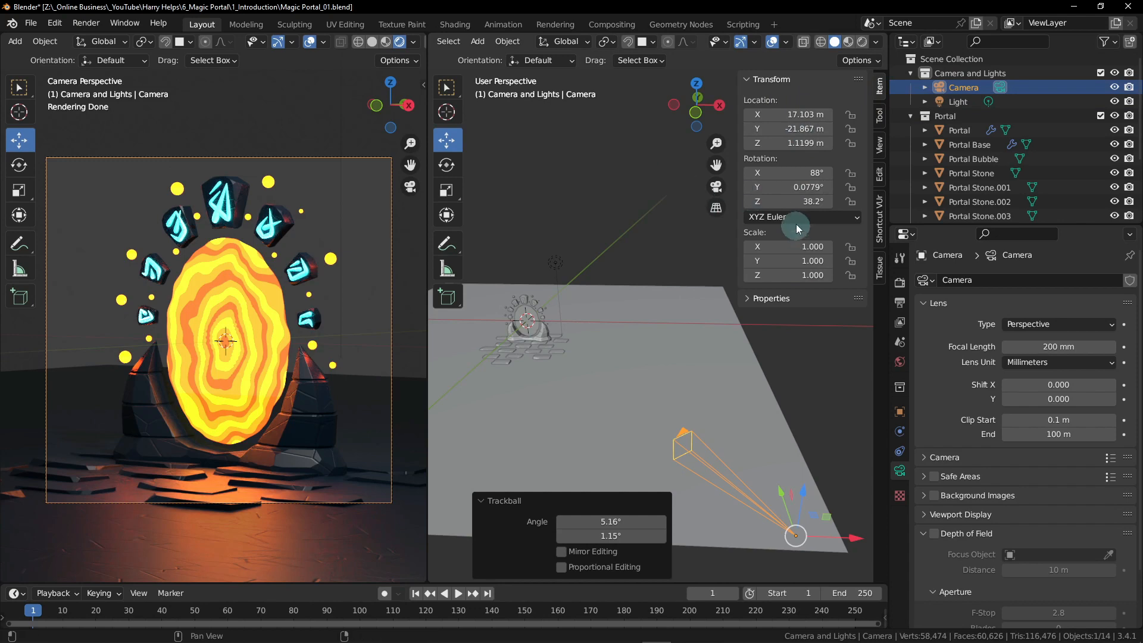
click(811, 114)
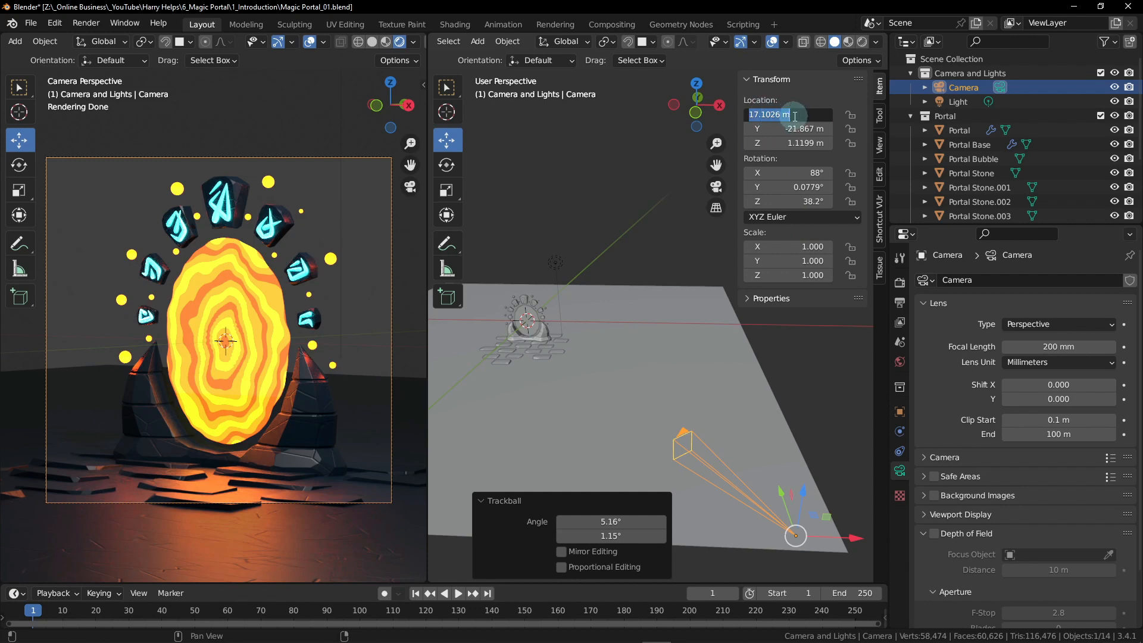
text(12)
key(Return)
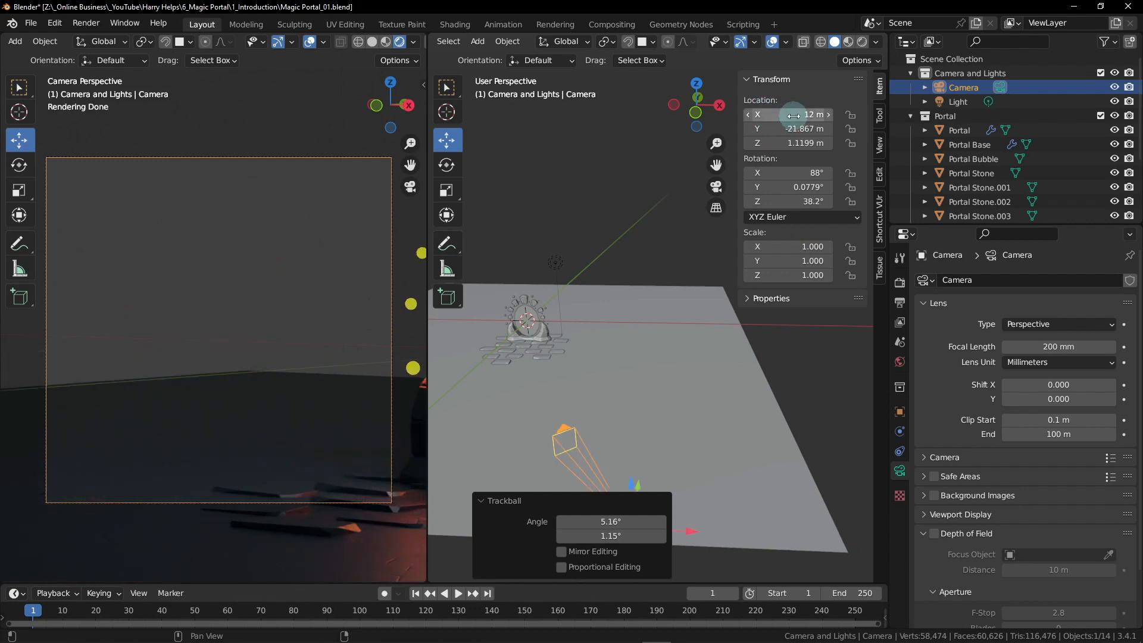
click(790, 129)
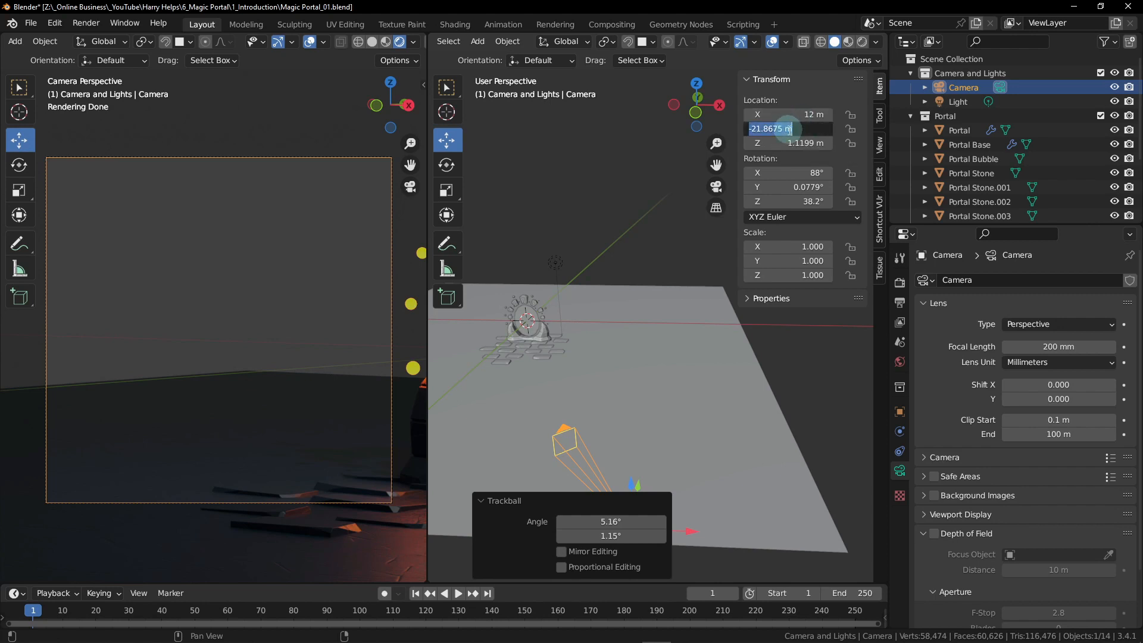
text(-25.7)
click(791, 143)
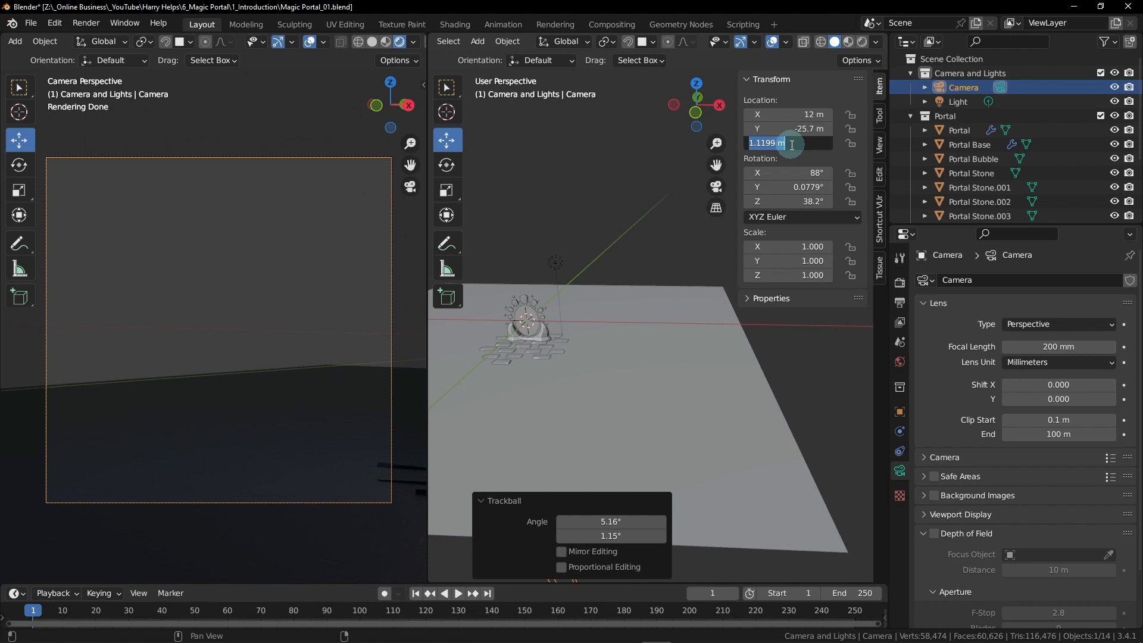
text(1.25)
key(Return)
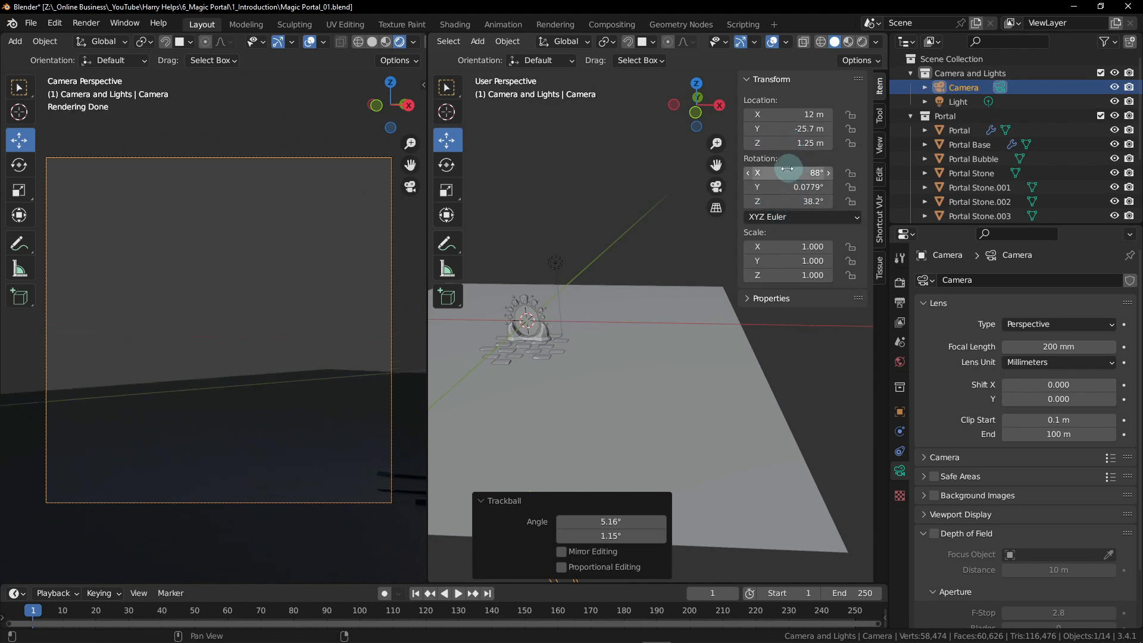
Step: Set the camera's rotation to X 88°, Y 0° and Z 25°
click(808, 173)
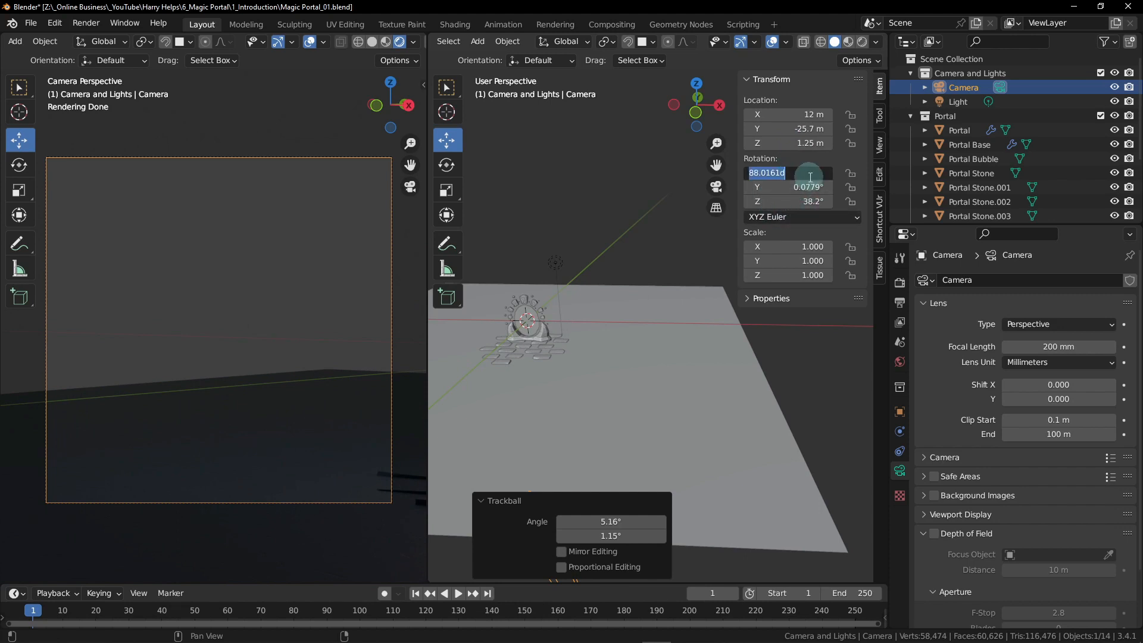
text(88)
key(Return)
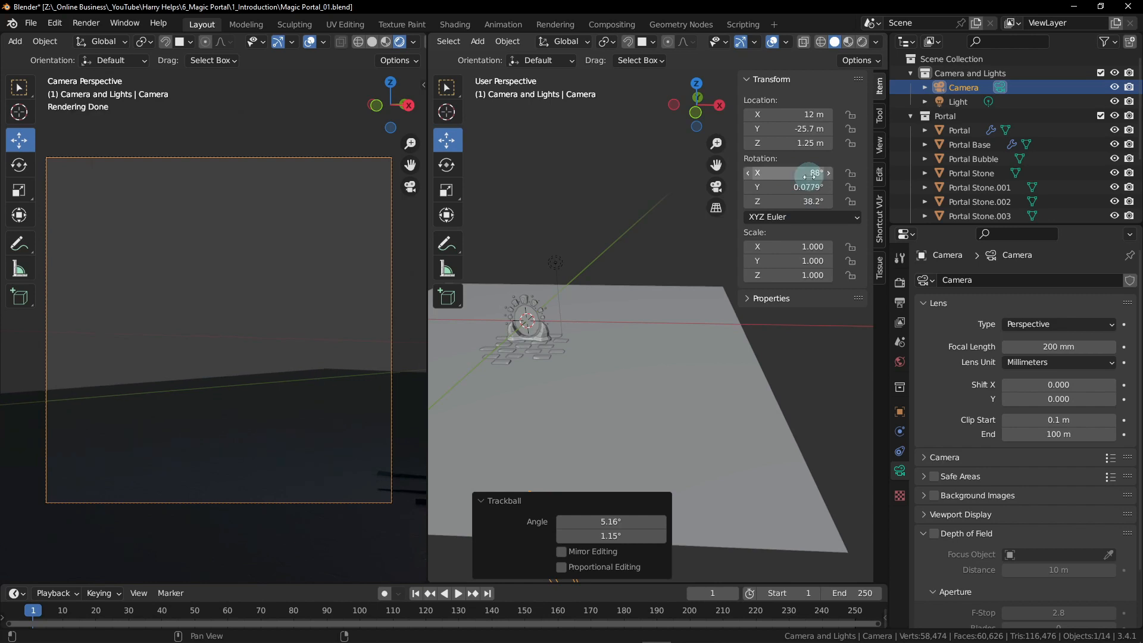
click(791, 186)
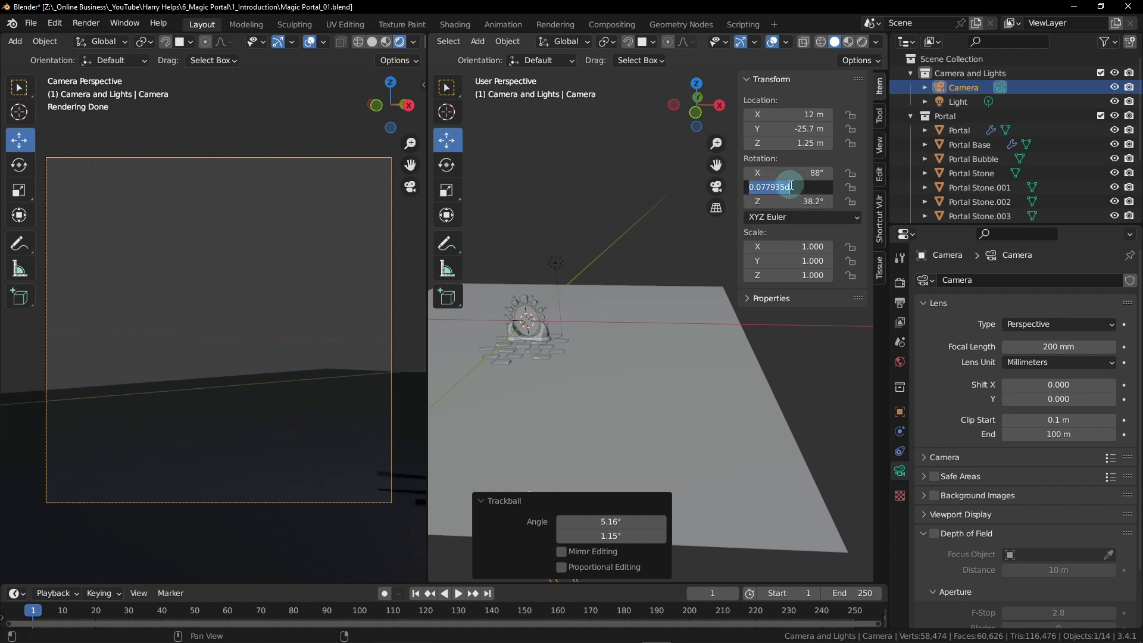
text(0)
key(Return)
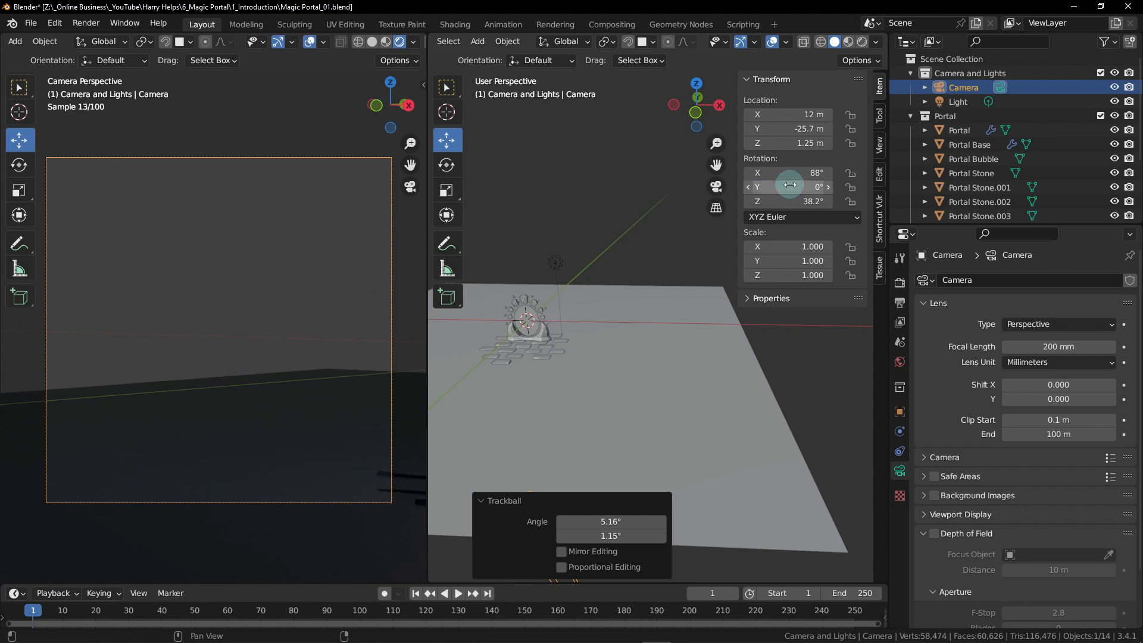
click(802, 201)
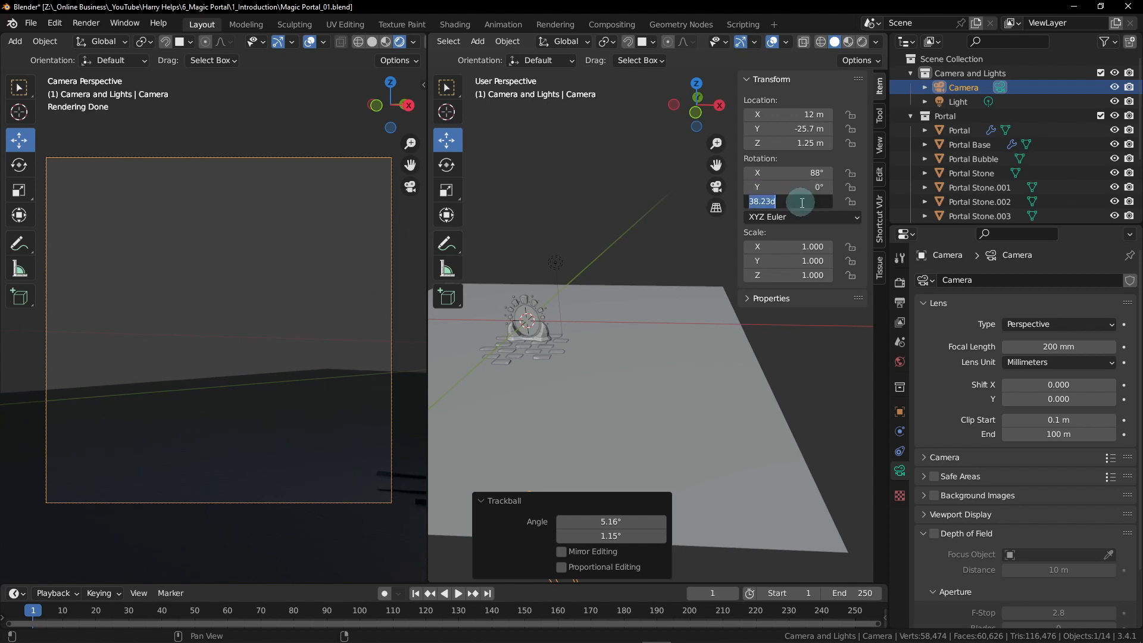
text(25)
key(Return)
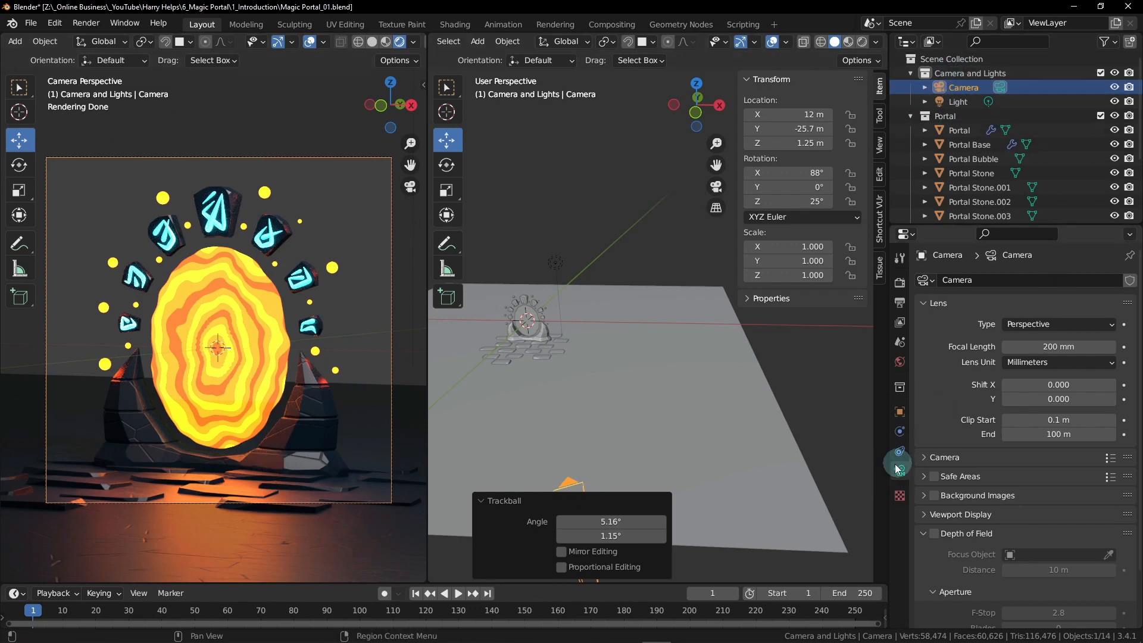
Step: Enable depth of field on the camera and pick the Portal object as its focus object
scroll(955, 419, down, 3)
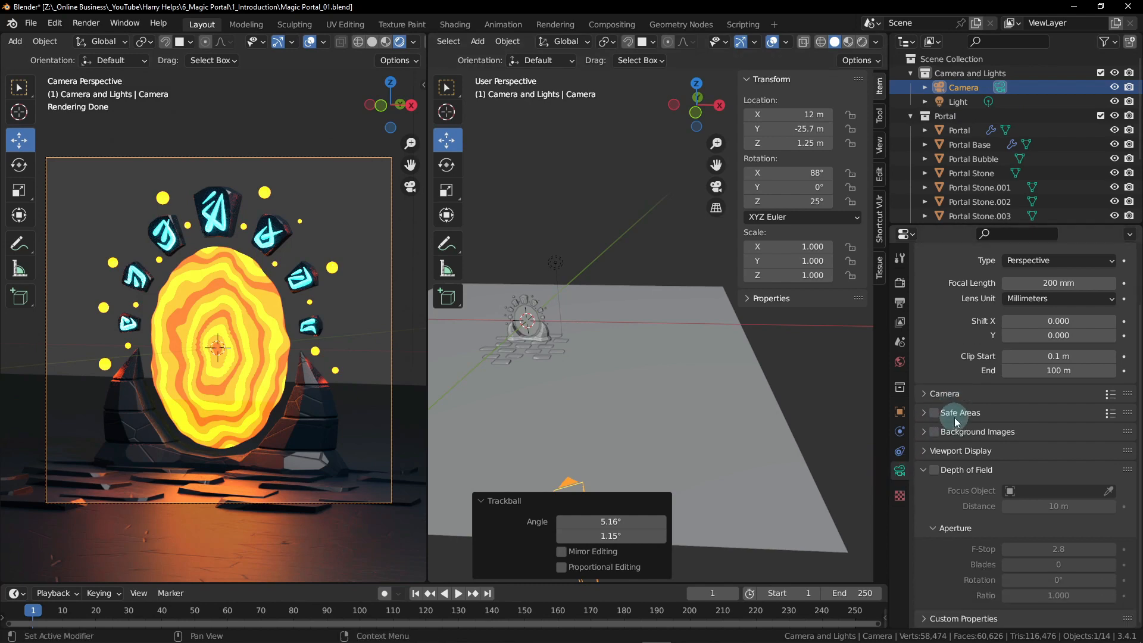
click(935, 473)
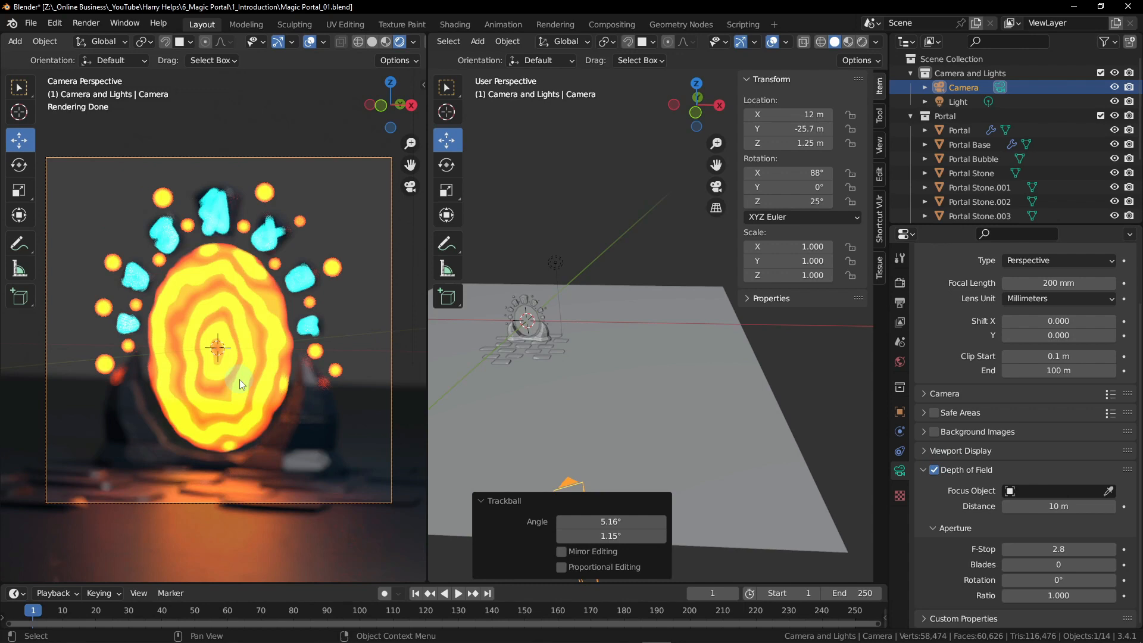
click(922, 472)
click(924, 532)
scroll(980, 529, down, 3)
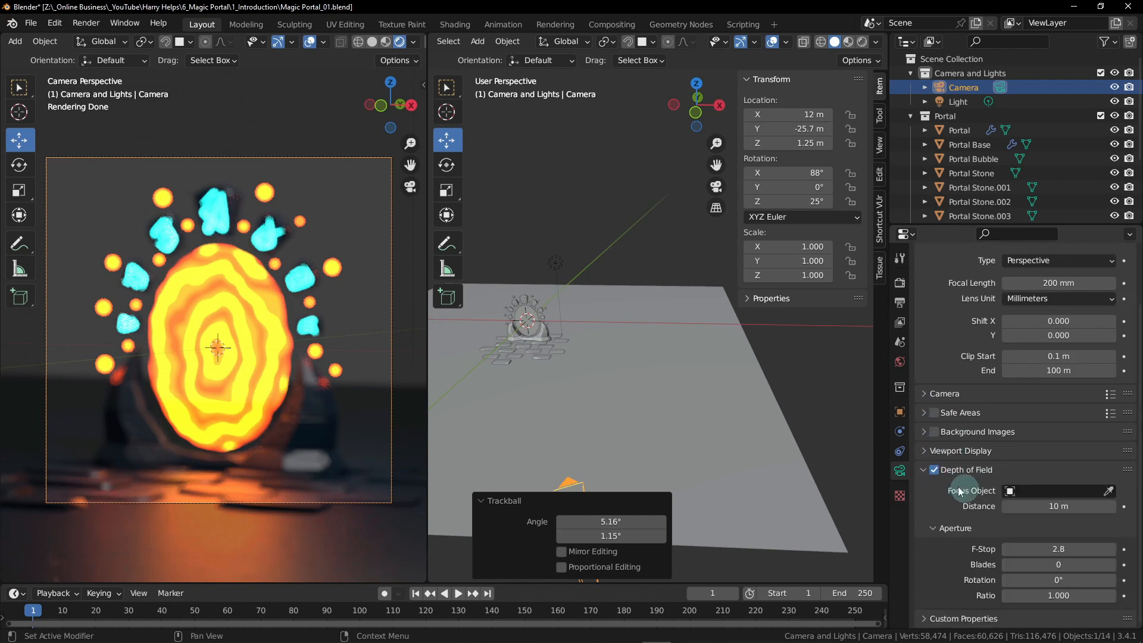
click(1110, 493)
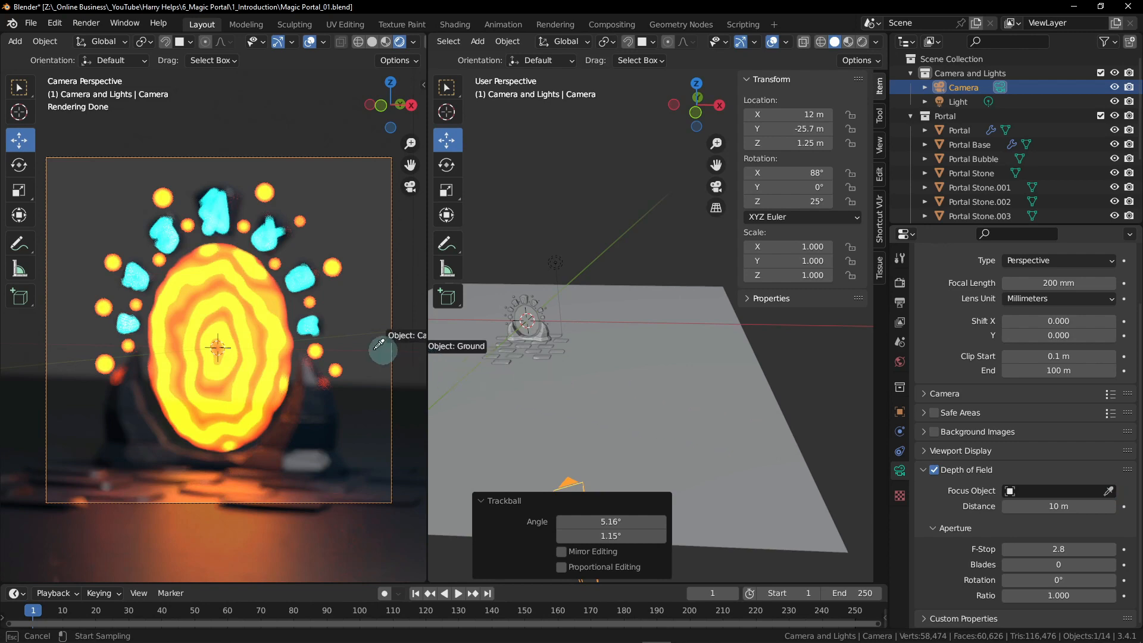
click(230, 318)
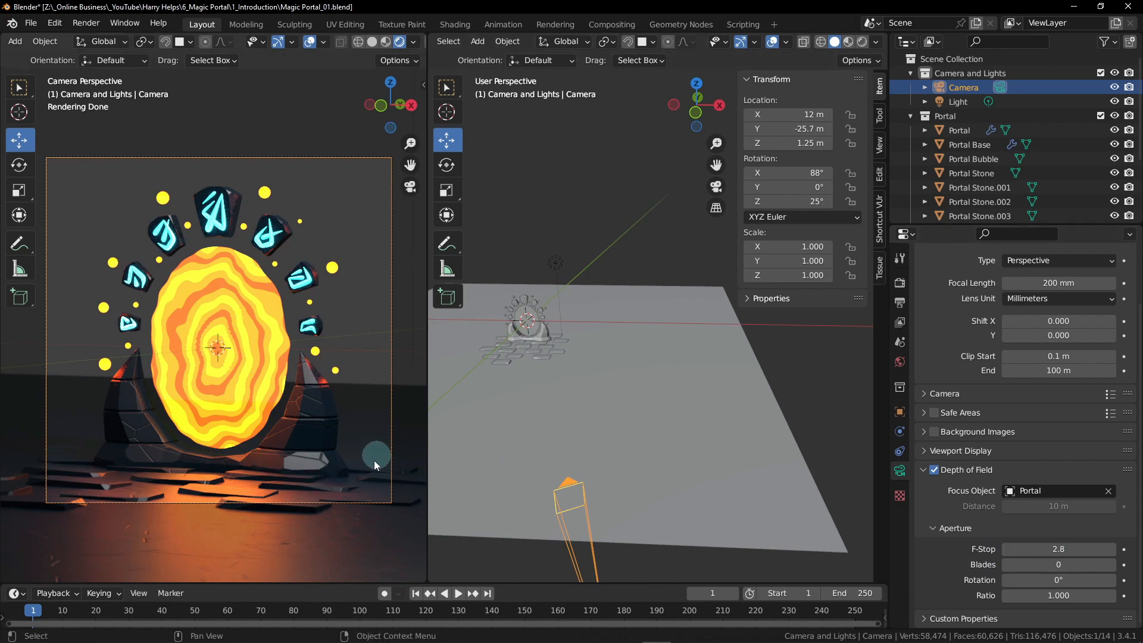
Step: Set the F-Stop of the camera's depth of field to 0.3
click(1075, 547)
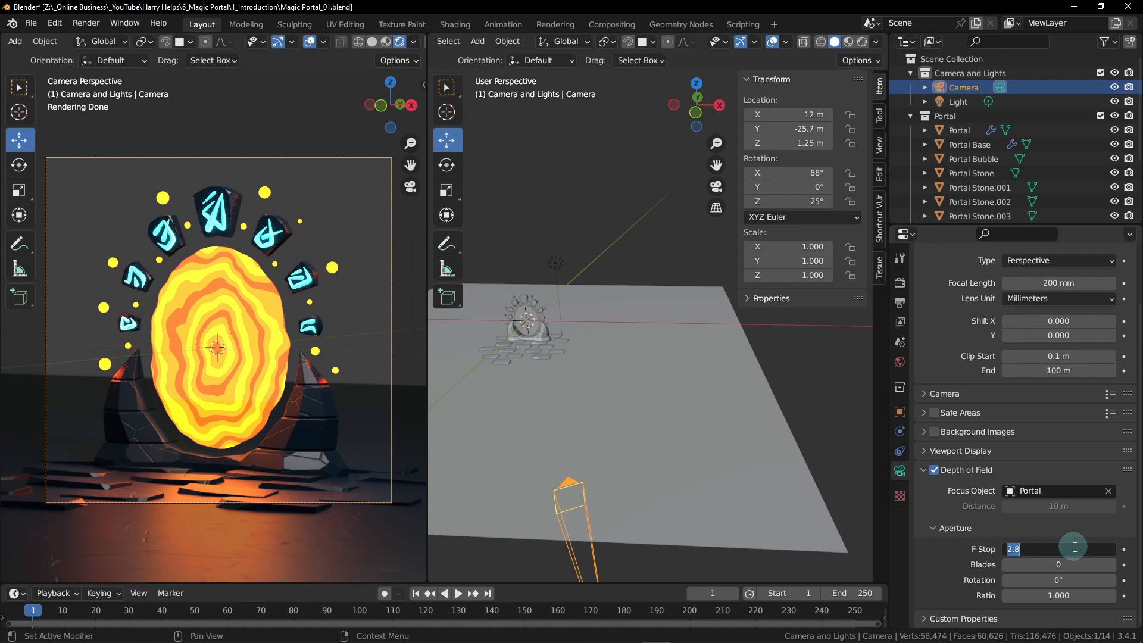
key(BackSpace)
text(.3)
key(Return)
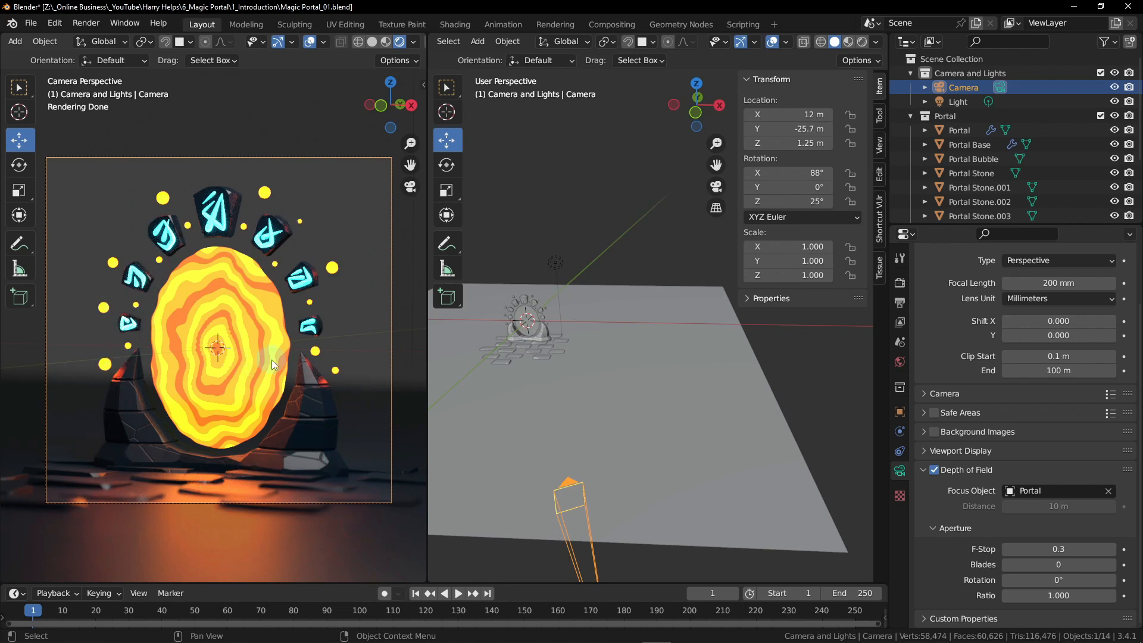
Step: Set the world background's strength to 0
click(901, 370)
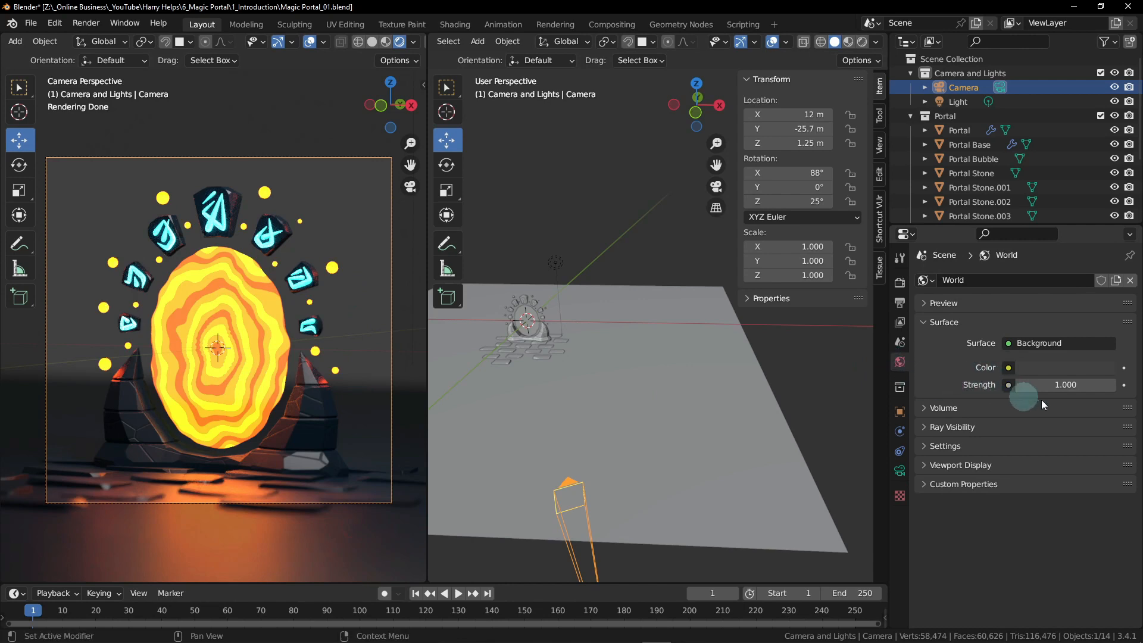
click(1066, 385)
text(0)
key(Return)
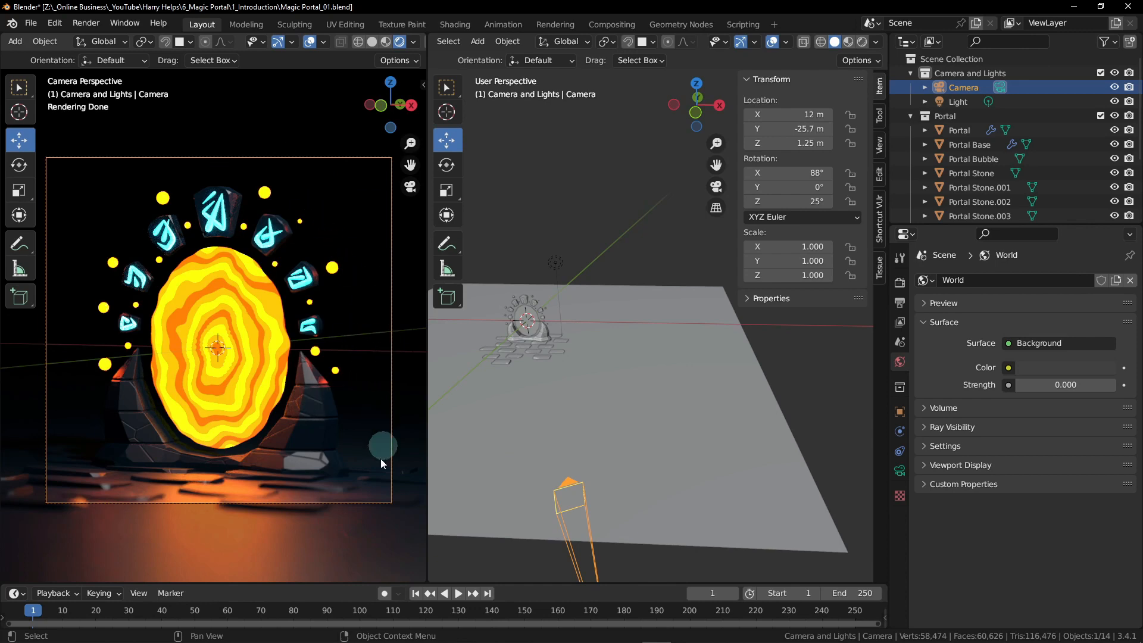
Step: Select the scene's existing light and rename it Rim Light
click(557, 262)
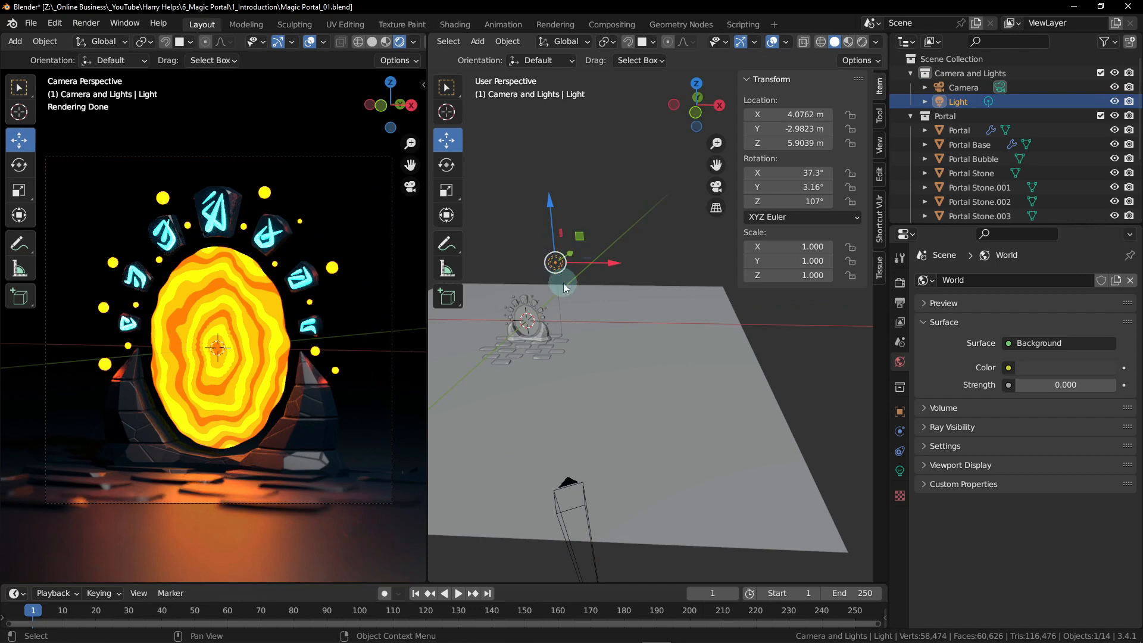
middle_drag(563, 283, 652, 291)
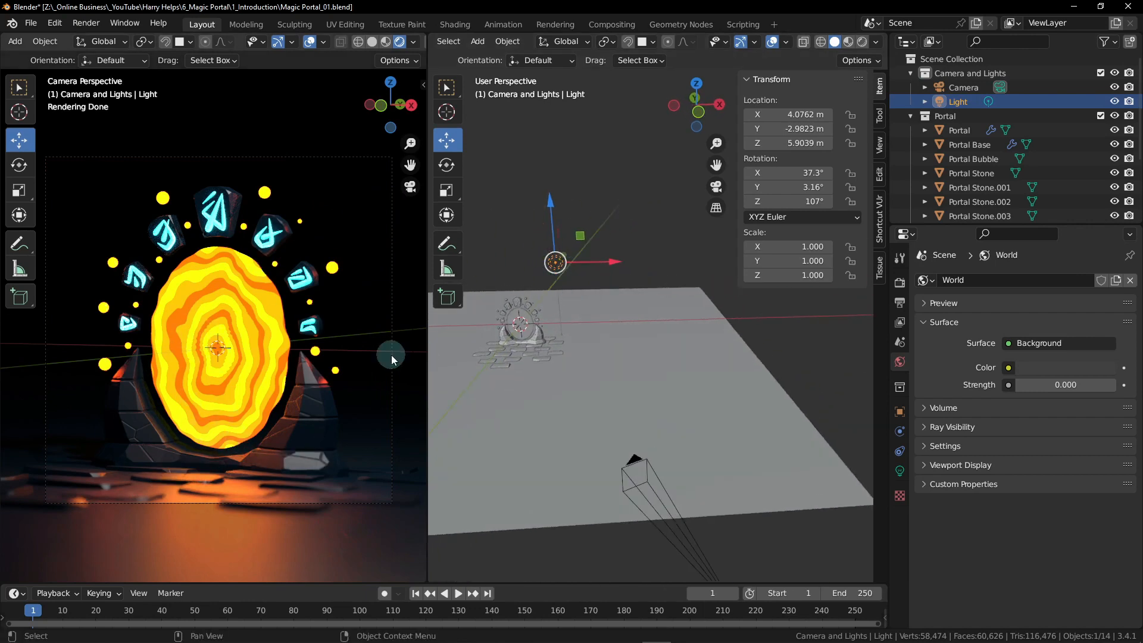
middle_drag(692, 369, 653, 359)
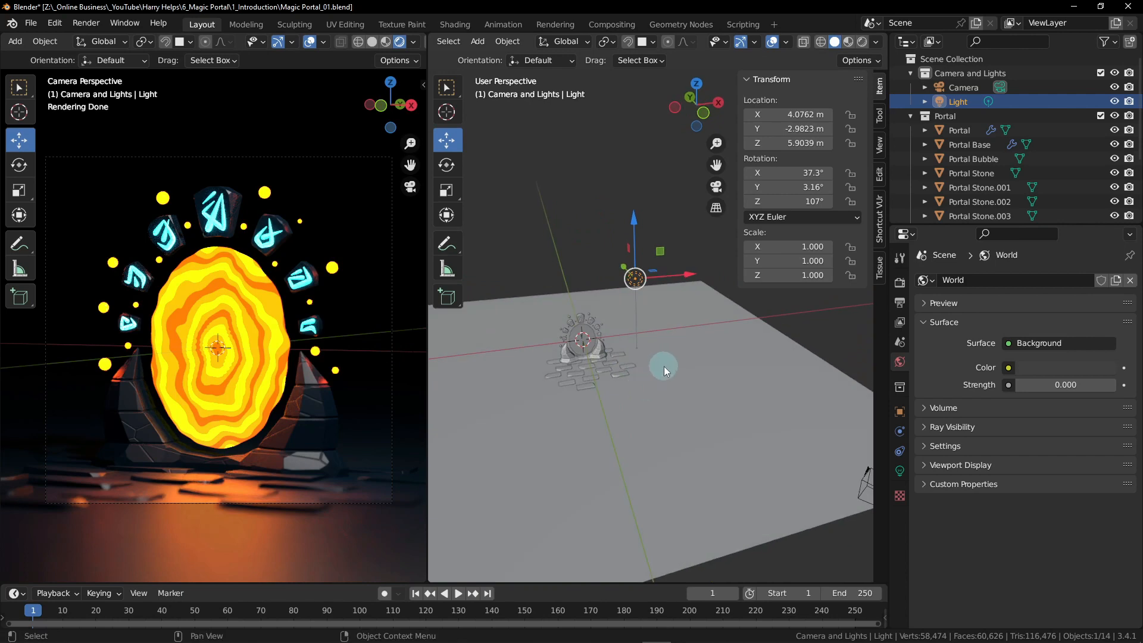
key(shift+a)
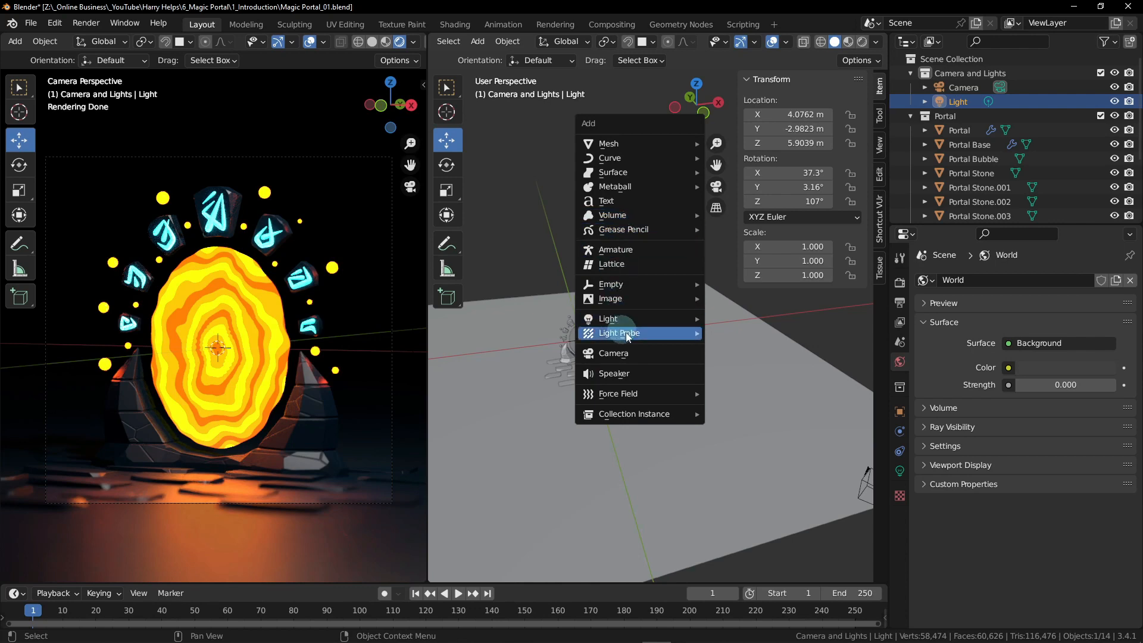
mouse_move(645, 317)
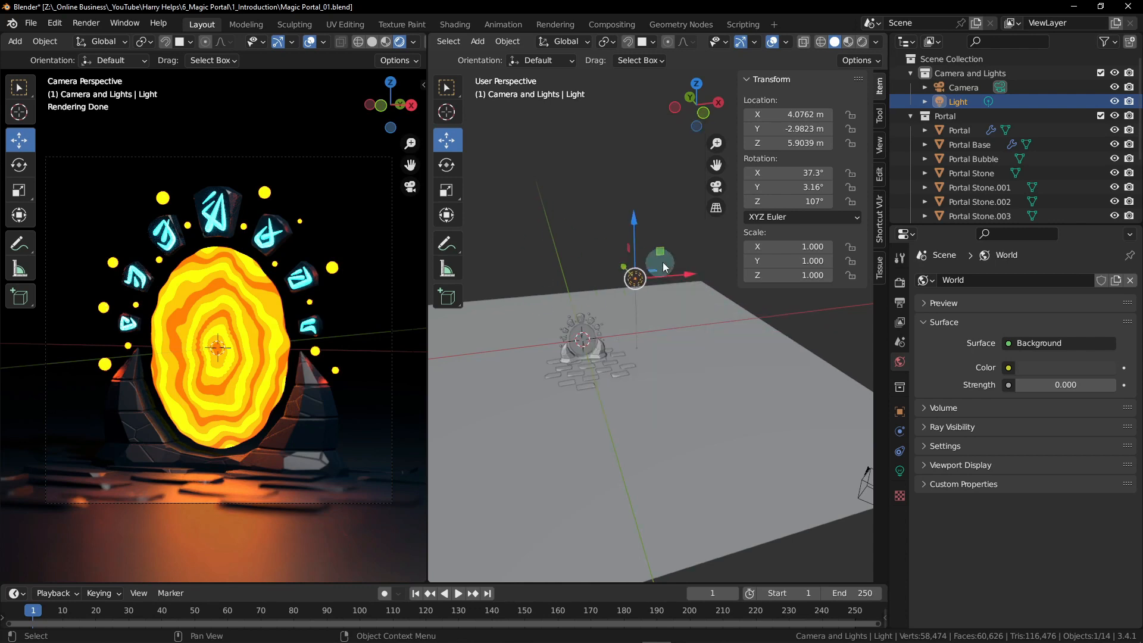
mouse_move(662, 295)
middle_down()
mouse_move(677, 277)
mouse_move(597, 306)
mouse_move(675, 310)
middle_up()
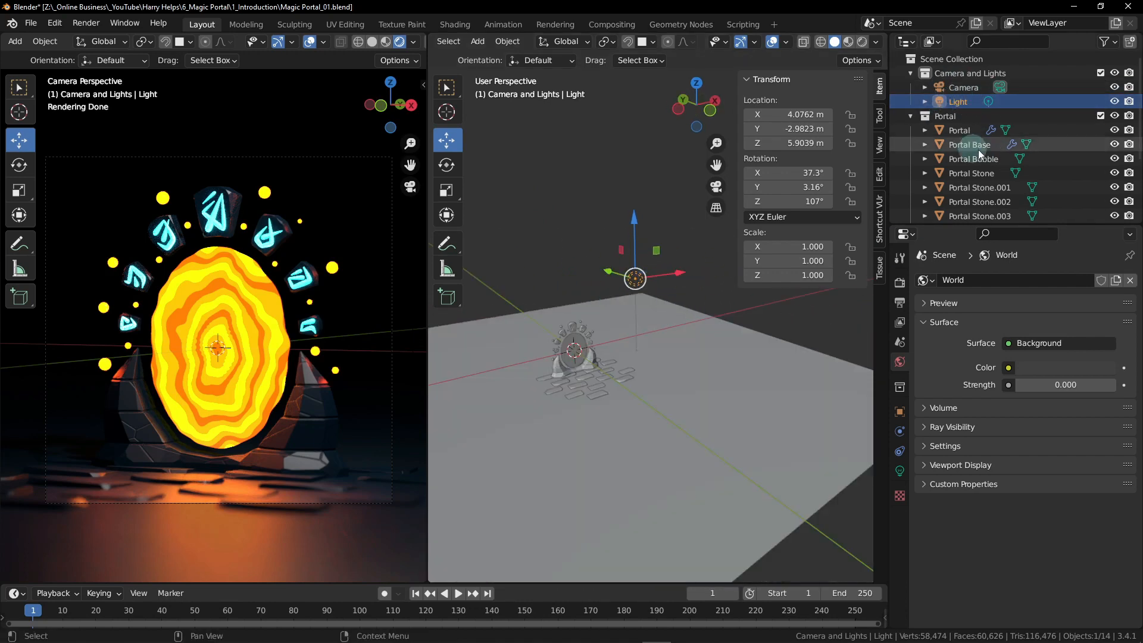
double_click(957, 102)
click(951, 102)
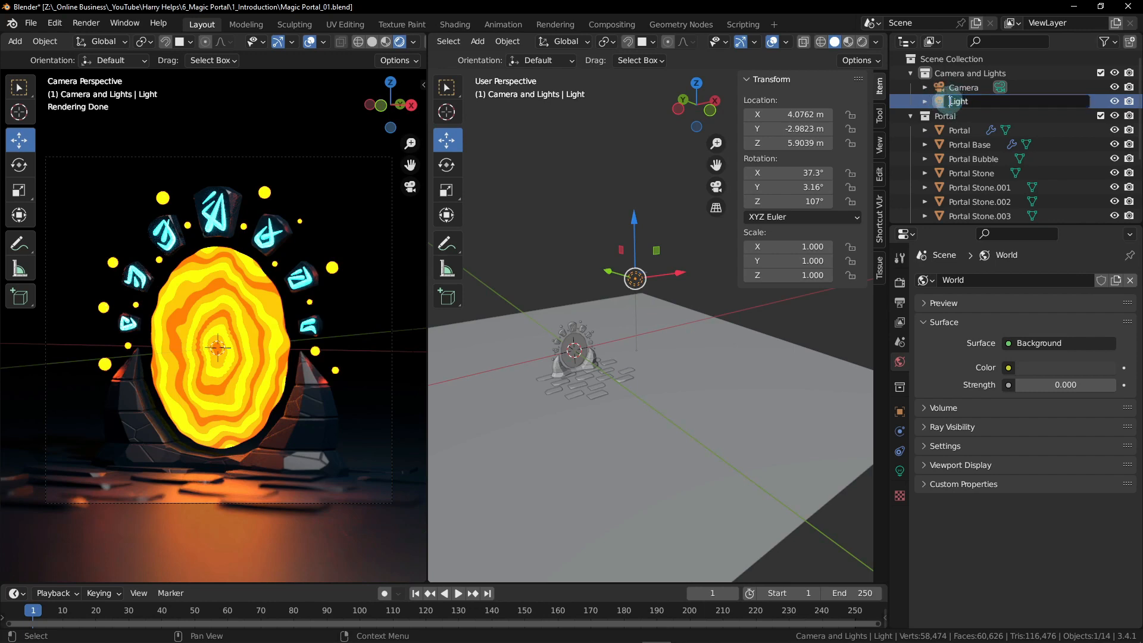
text(Rim)
key(Return)
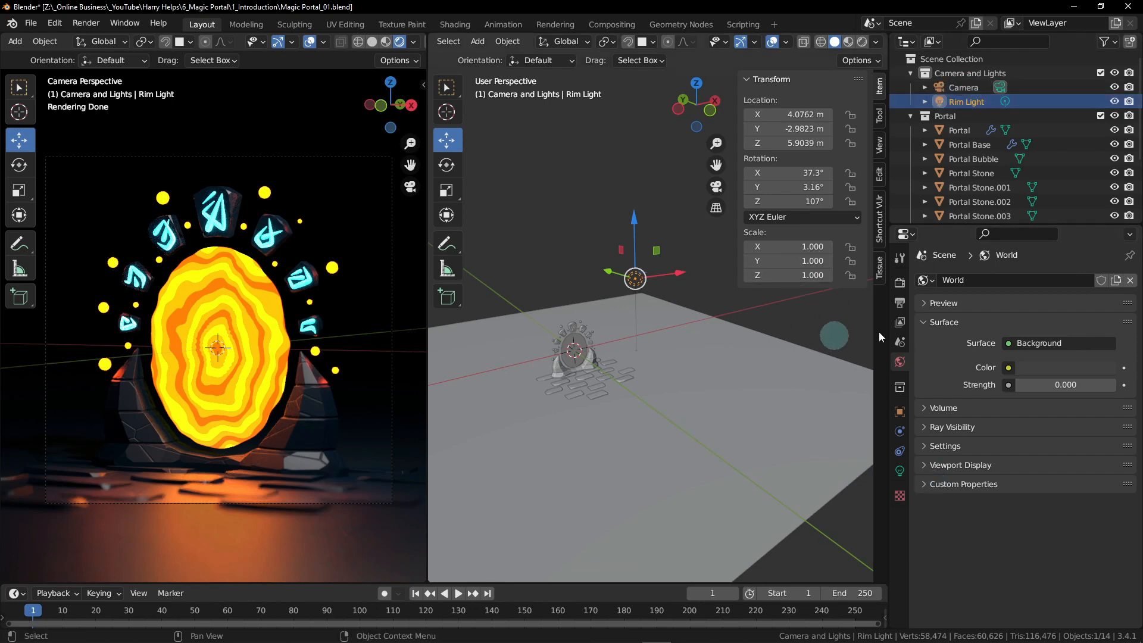
Step: Clear the rim light's location so it sits at the world origin
middle_drag(568, 346, 661, 356)
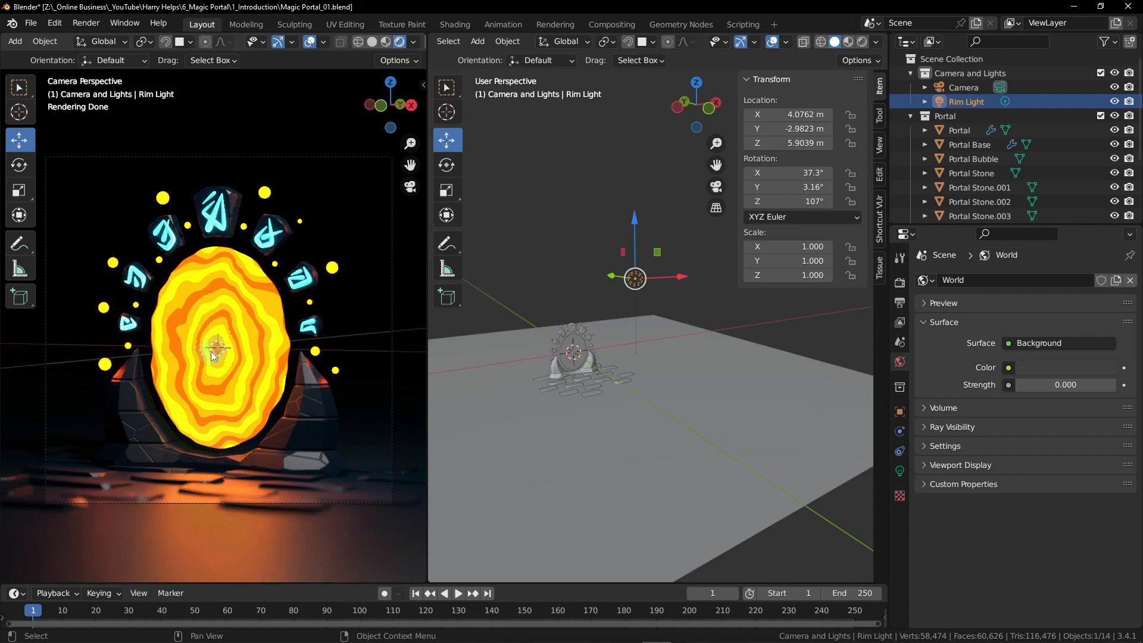
middle_drag(549, 345, 667, 349)
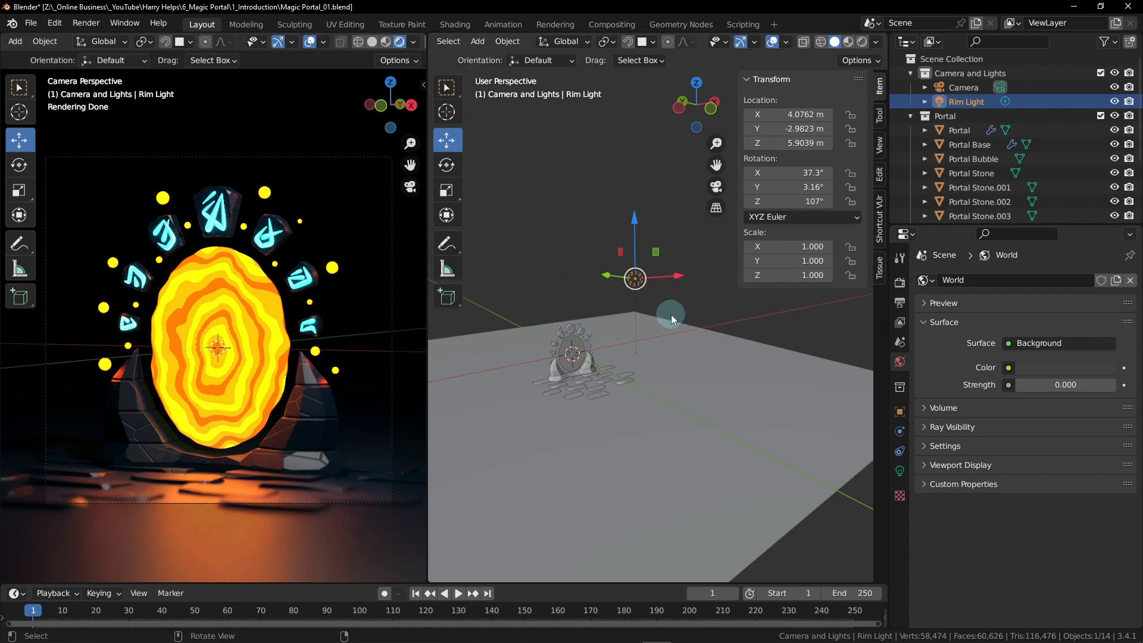
key(alt+g)
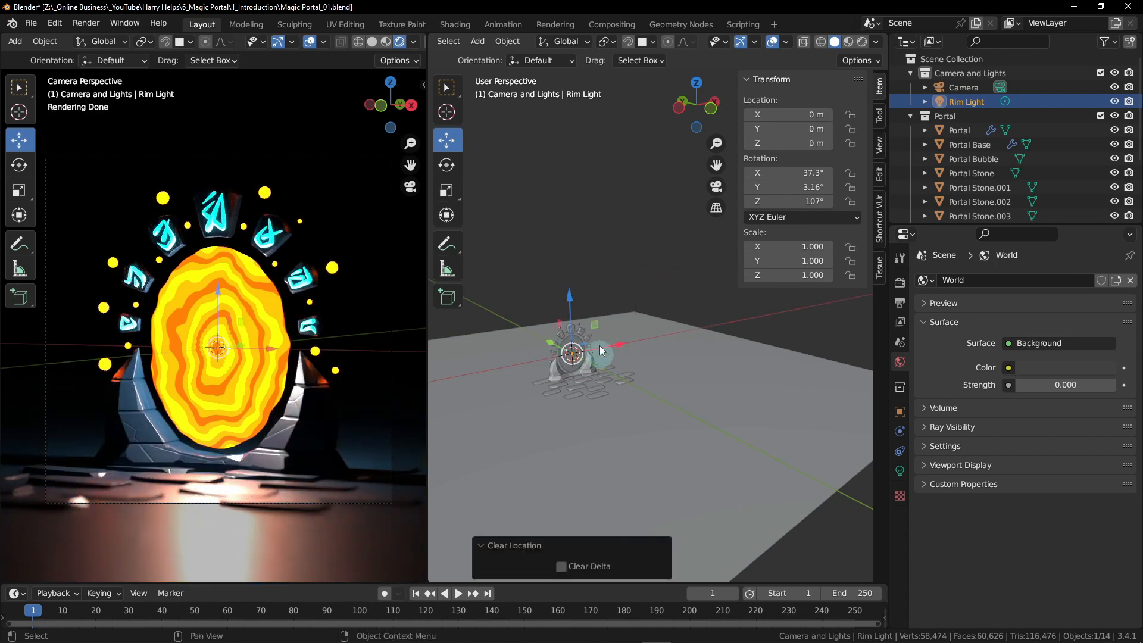
Step: Move the rim light about 0.33 m along the Y axis, just behind the portal surface
scroll(589, 348, up, 5)
middle_drag(610, 342, 671, 339)
key(KP_Decimal)
scroll(662, 331, down, 6)
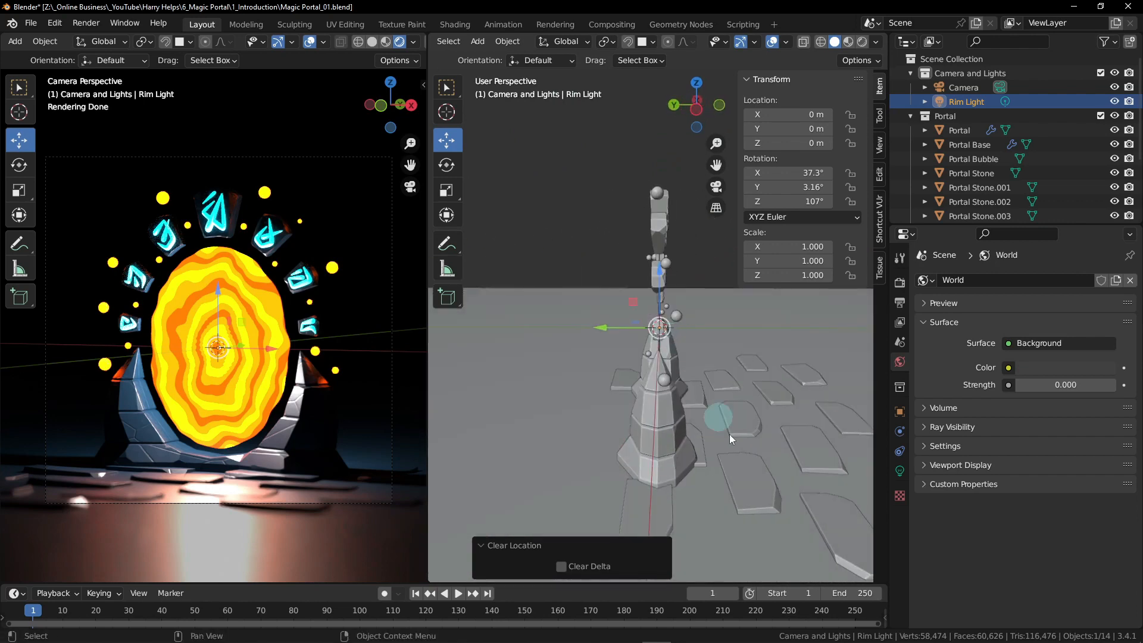
shift+middle_drag(557, 383, 591, 366)
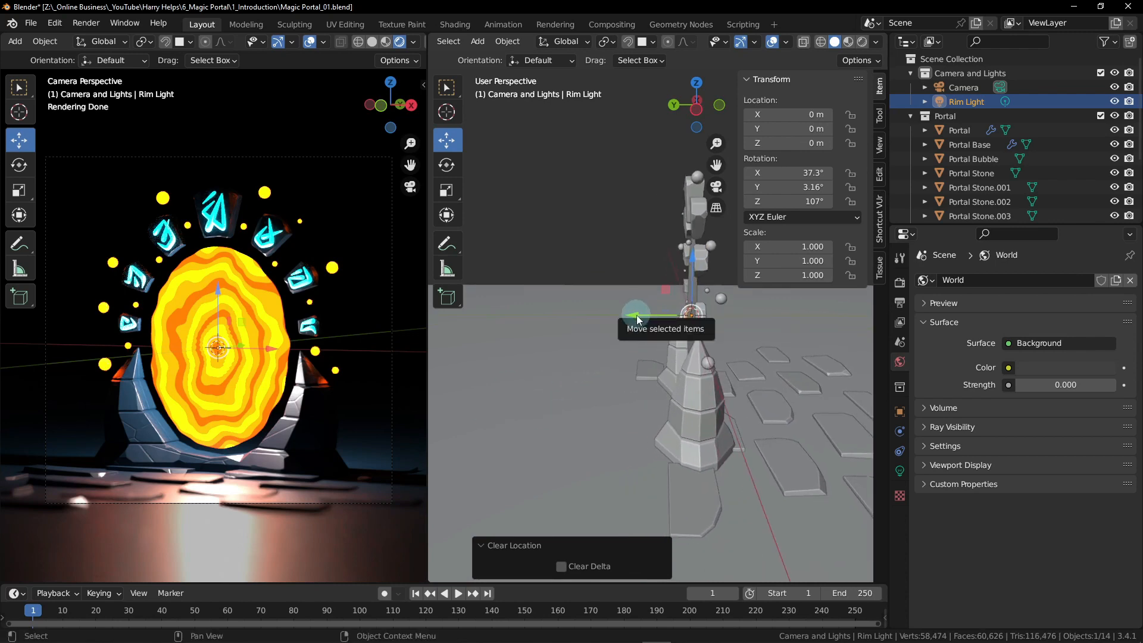
drag(632, 312, 616, 311)
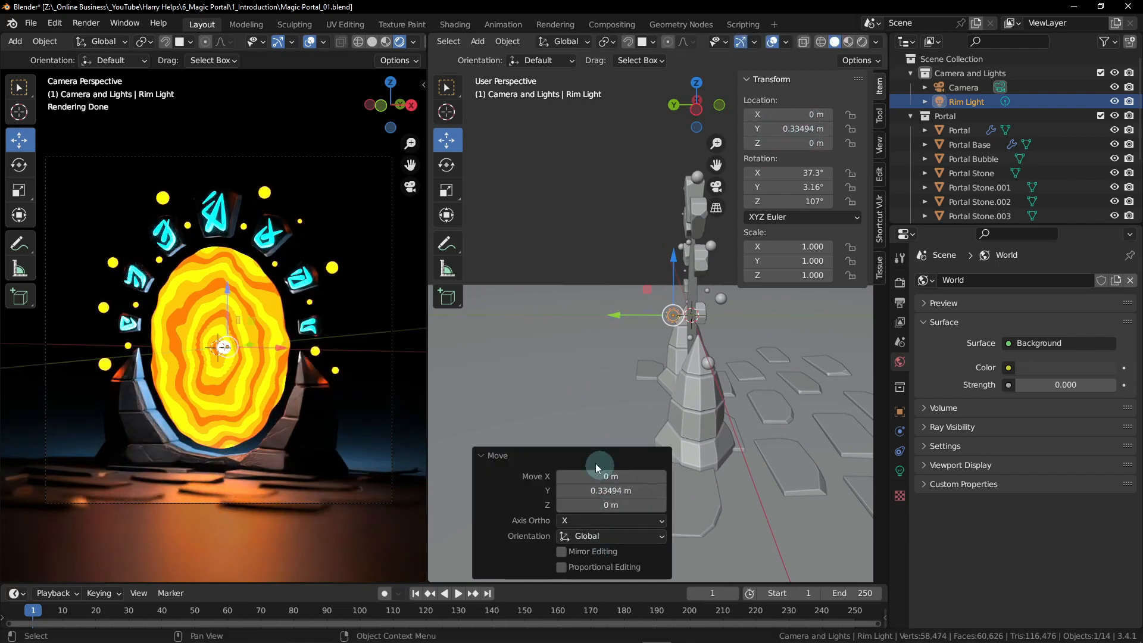
Step: Set the rim light's Y move distance to exactly 0.3 m
click(612, 491)
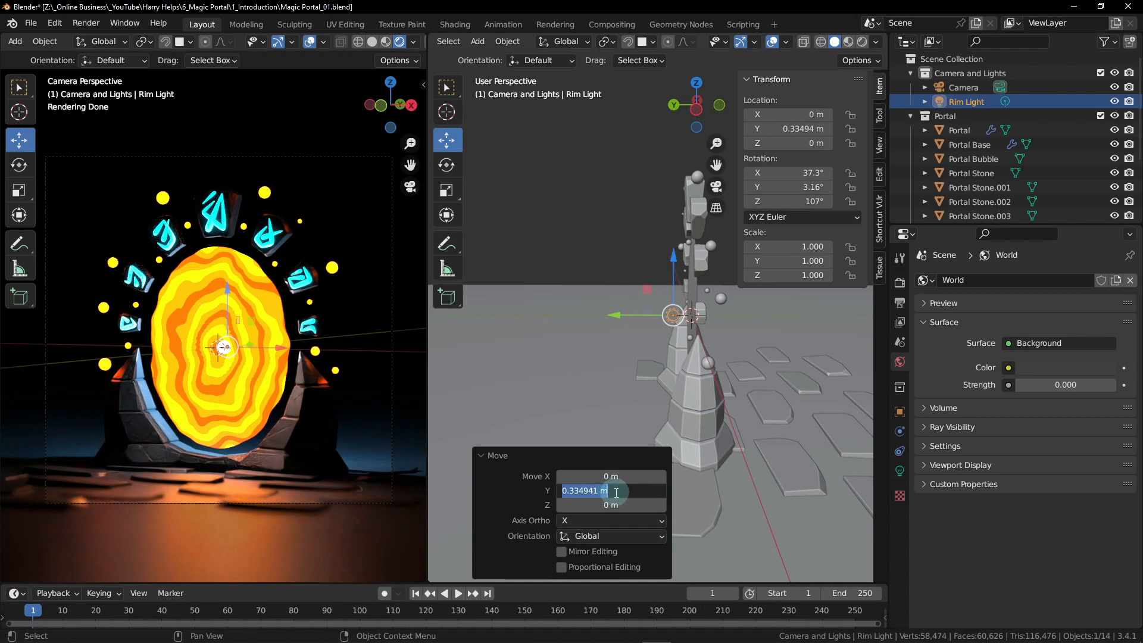
key(BackSpace)
key(Return)
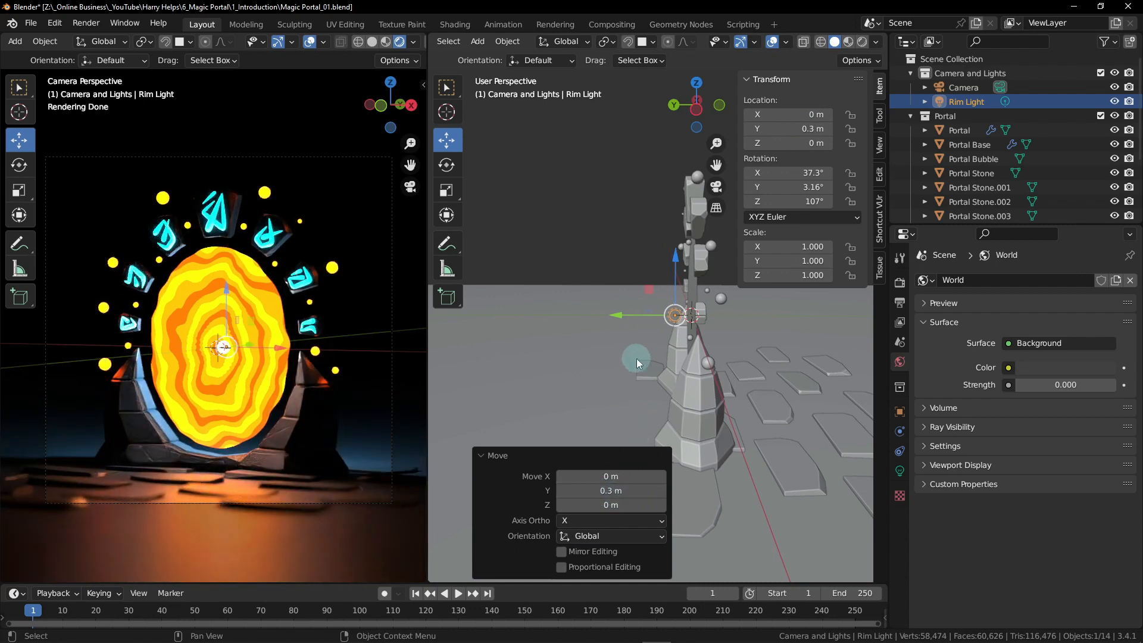
middle_drag(693, 365, 670, 362)
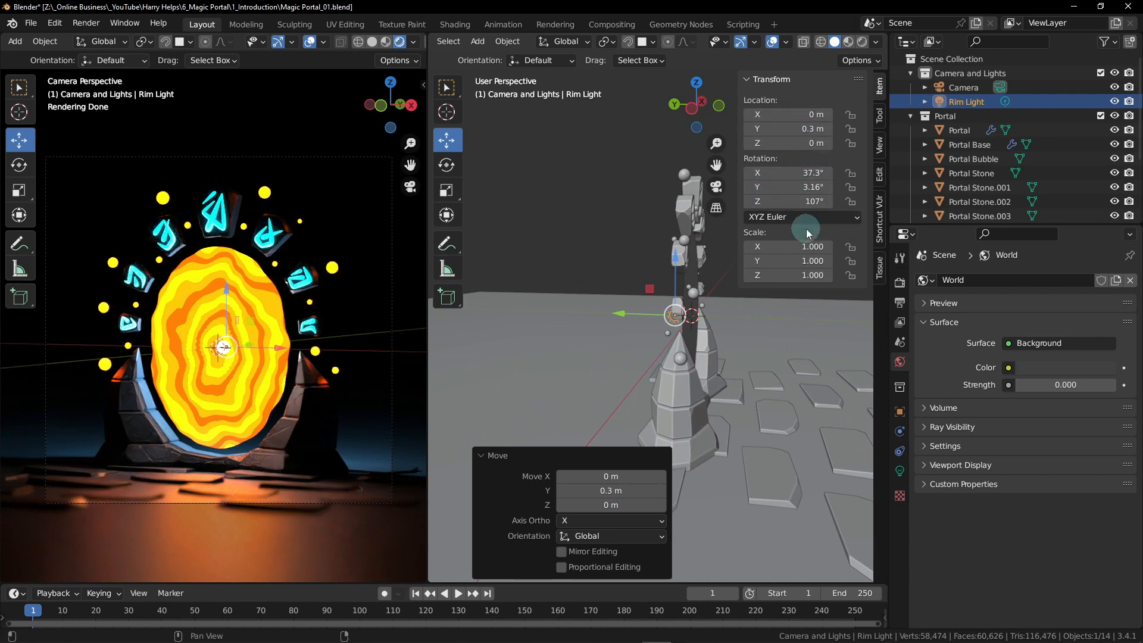
mouse_move(649, 327)
middle_down()
mouse_move(696, 331)
mouse_move(658, 324)
middle_up()
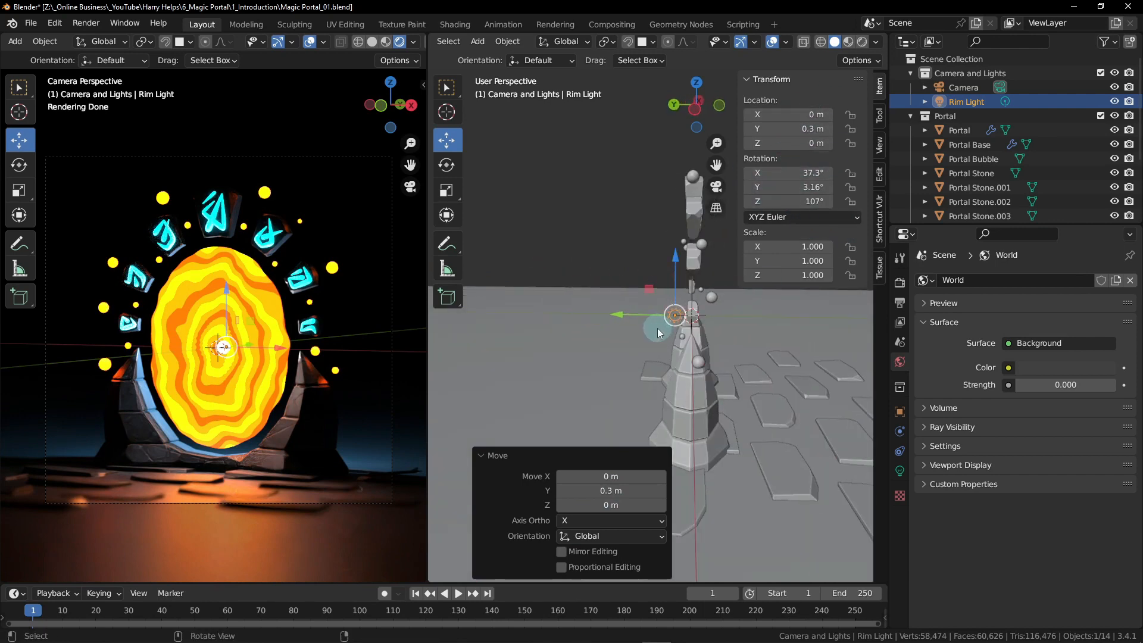
Step: Color the rim light orange with a hue of 0.02 and full saturation
click(900, 476)
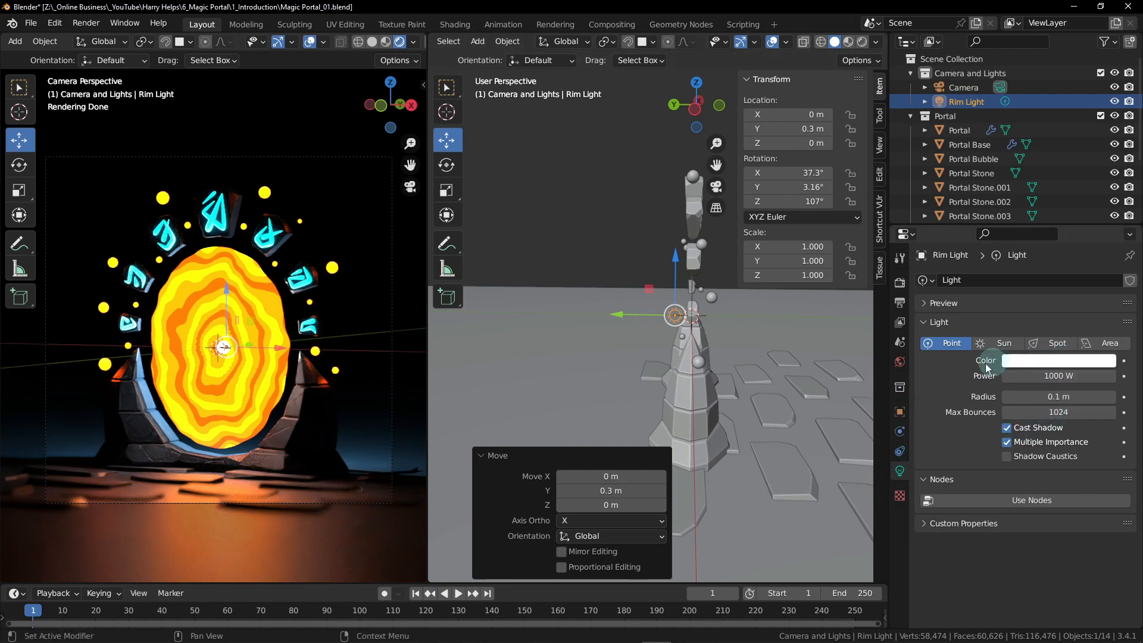
click(1067, 363)
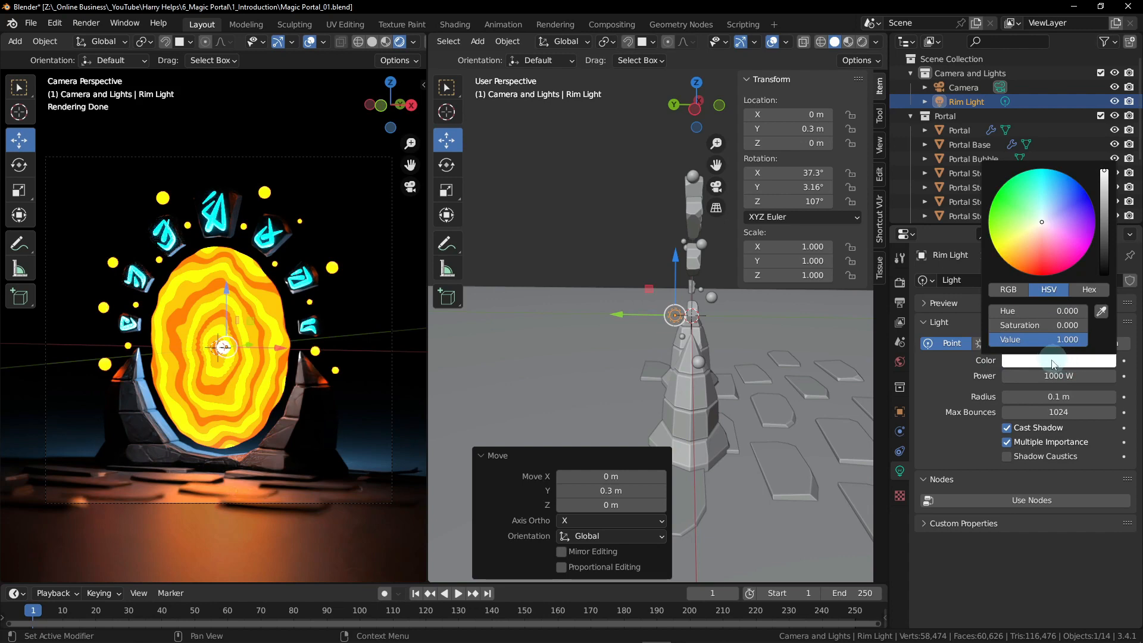
click(1039, 312)
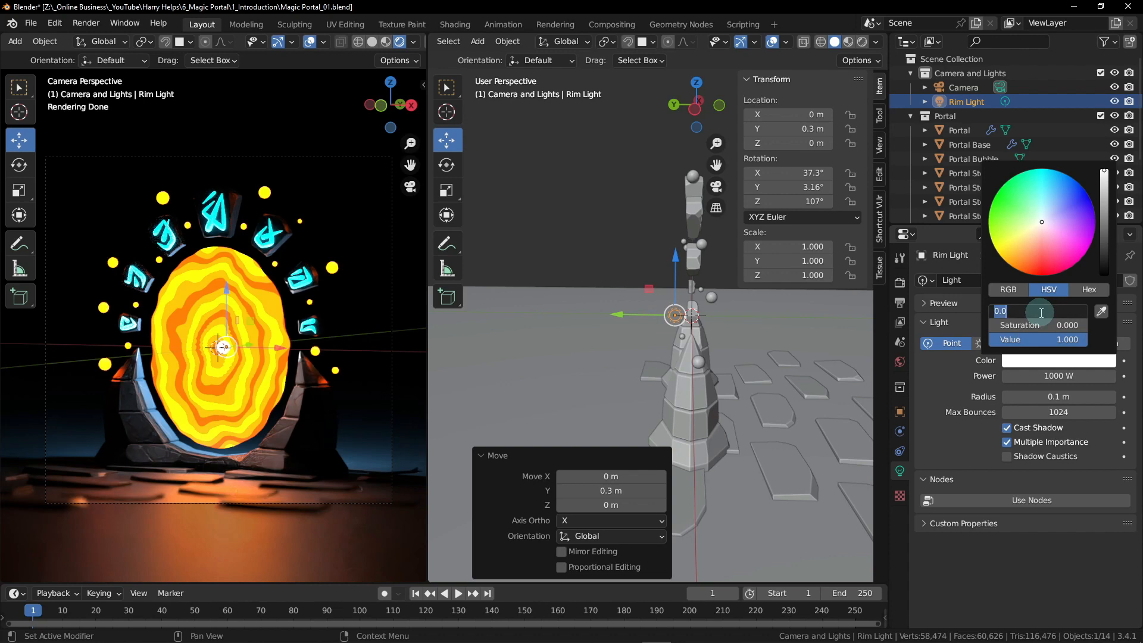
key(BackSpace)
text(.02)
key(Return)
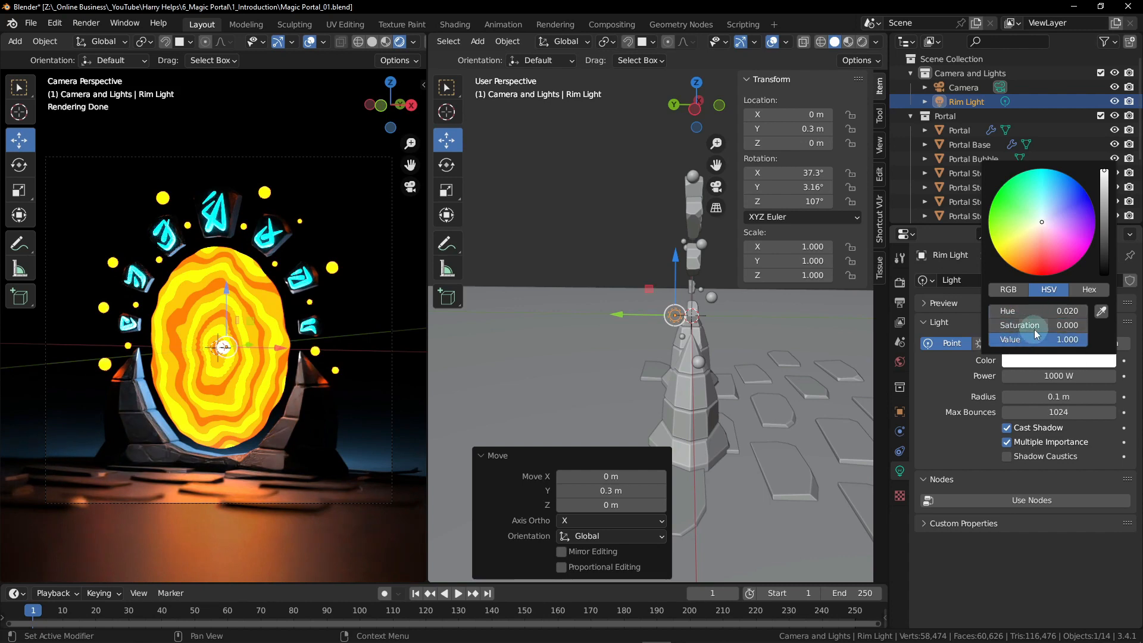
drag(1020, 325, 1127, 323)
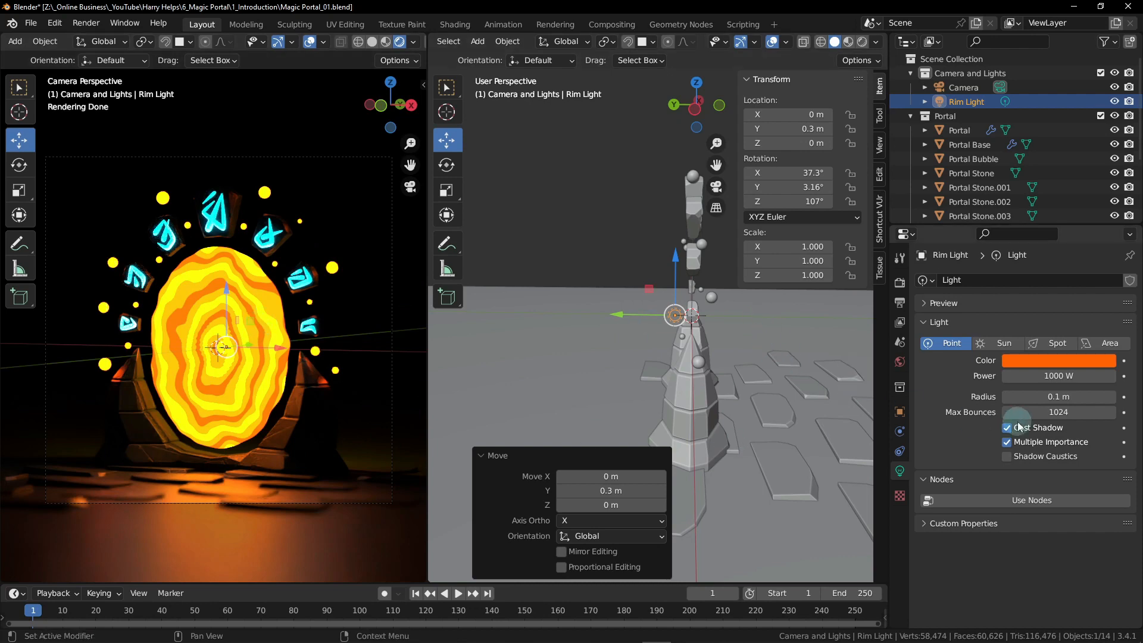
Step: Set the rim light's power to 4000 W and its radius to 0.25 m
click(1055, 377)
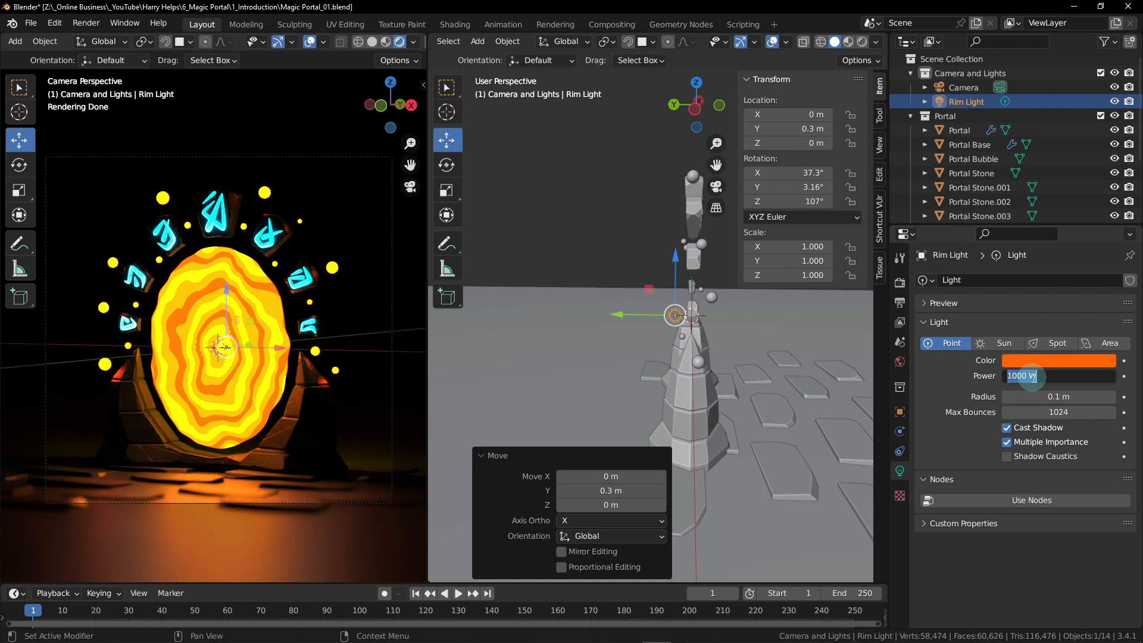
text(4000)
key(Return)
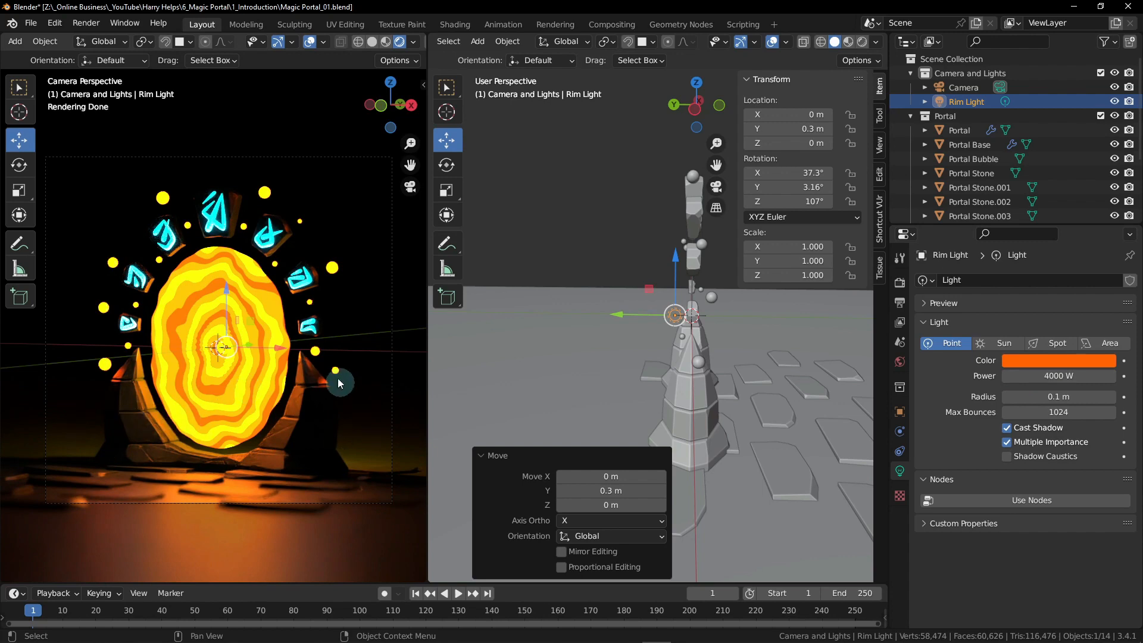
click(1065, 398)
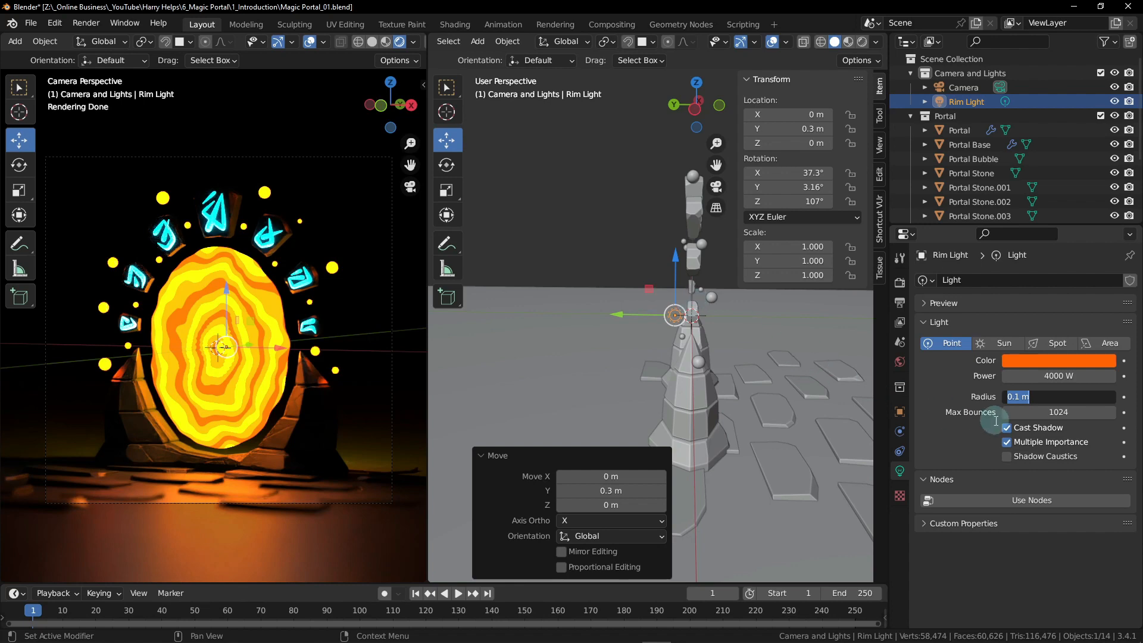
key(BackSpace)
key(Return)
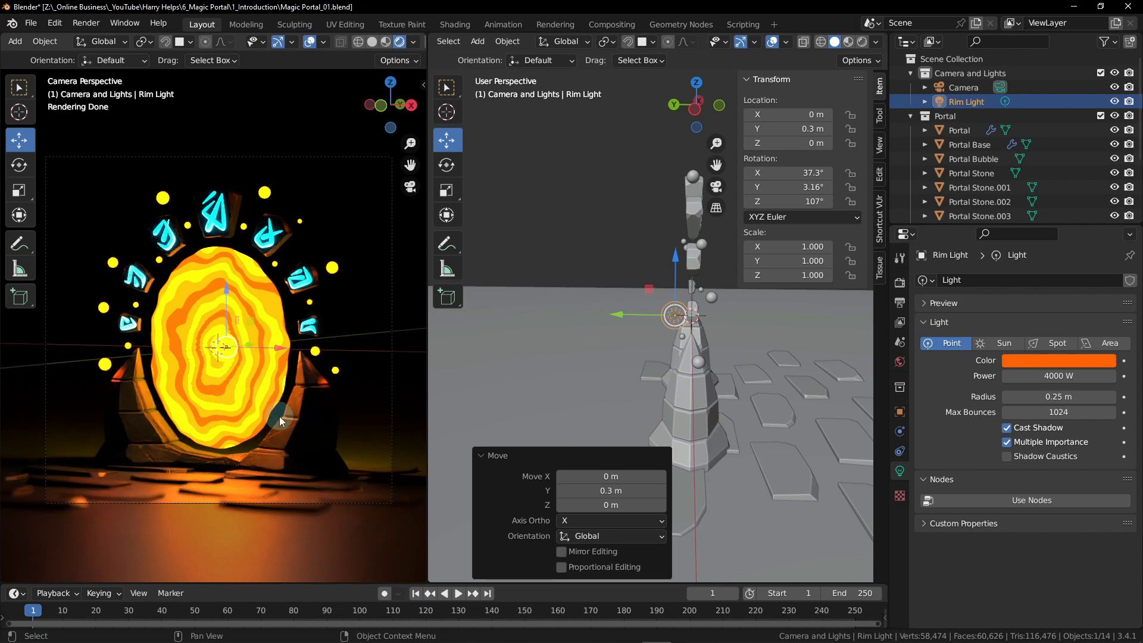
scroll(190, 331, up, 5)
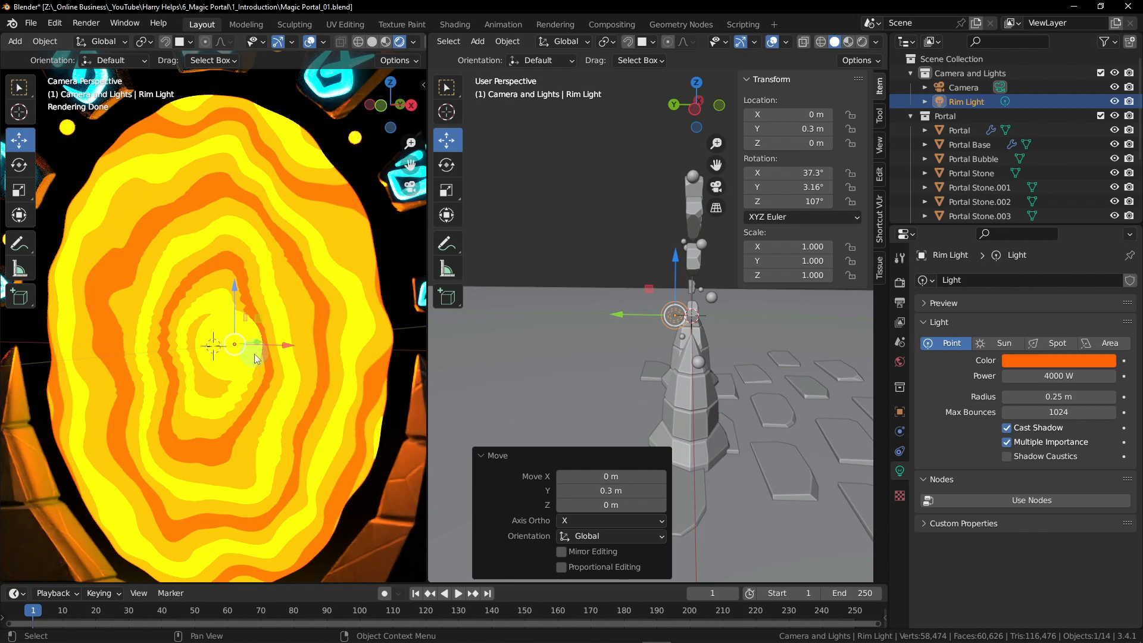
scroll(258, 359, down, 4)
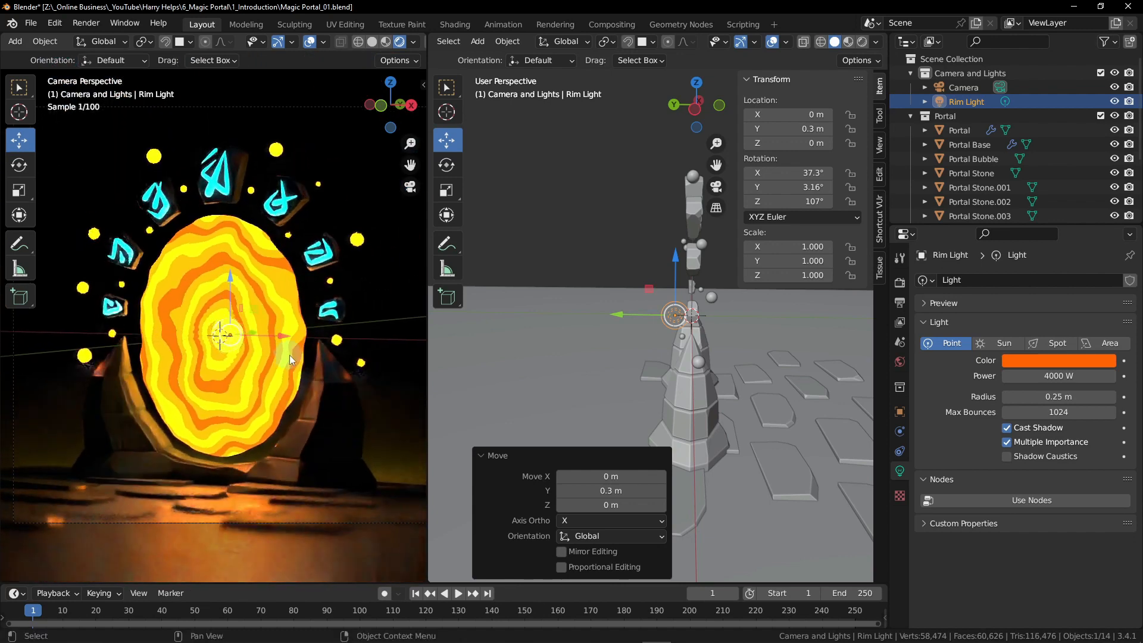
shift+middle_drag(282, 355, 287, 353)
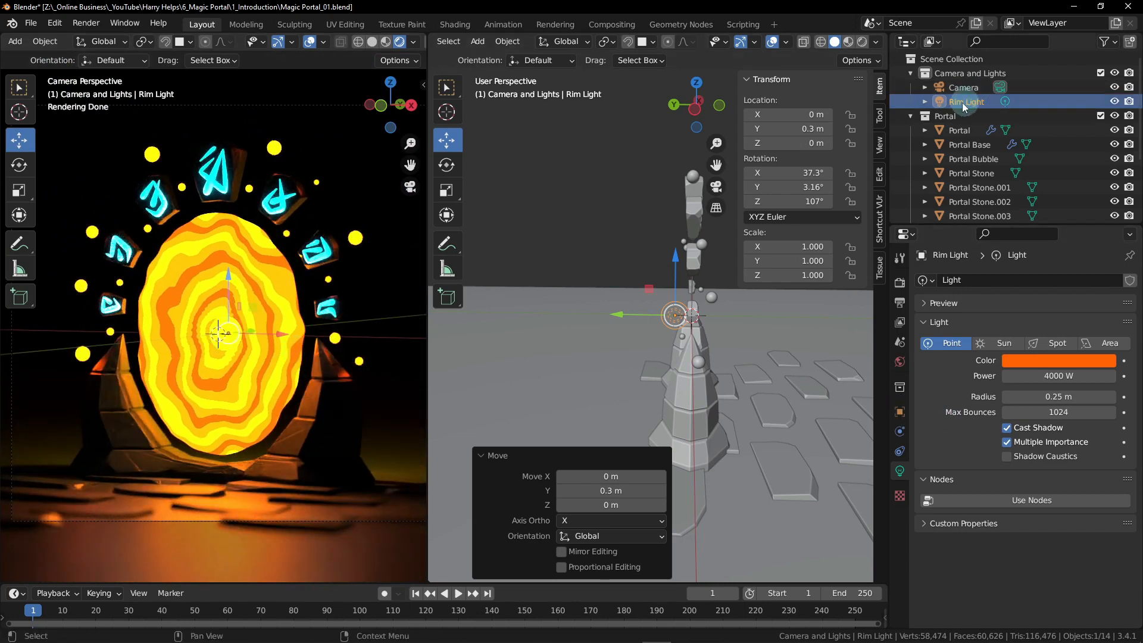
Step: Turn off Transmission in the rim light object's ray visibility
click(900, 412)
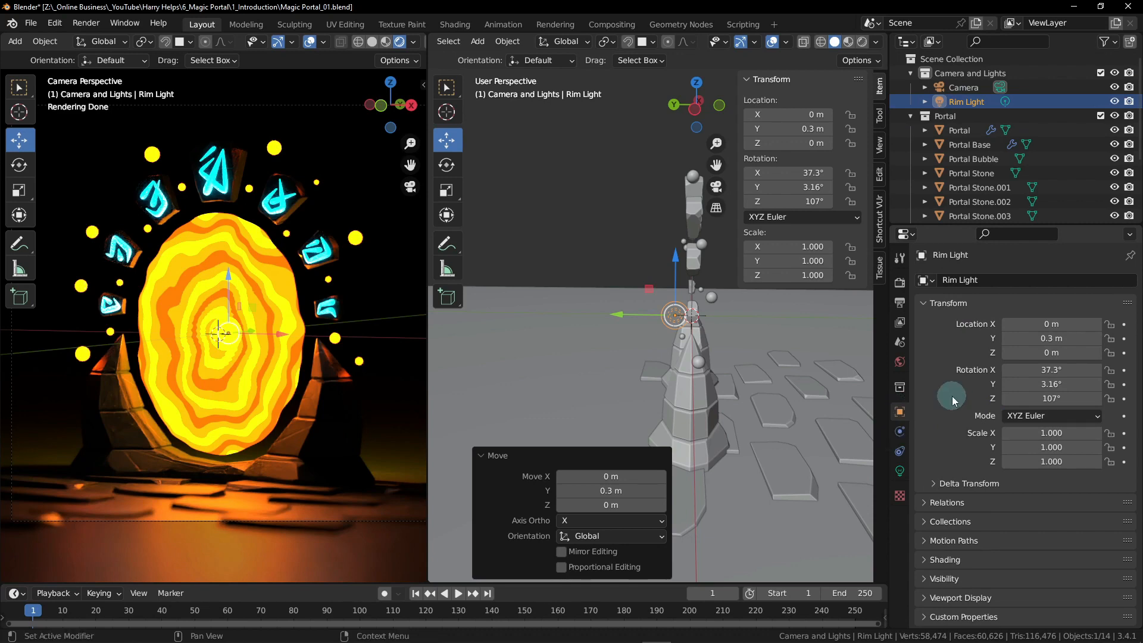
click(926, 579)
scroll(1022, 528, down, 10)
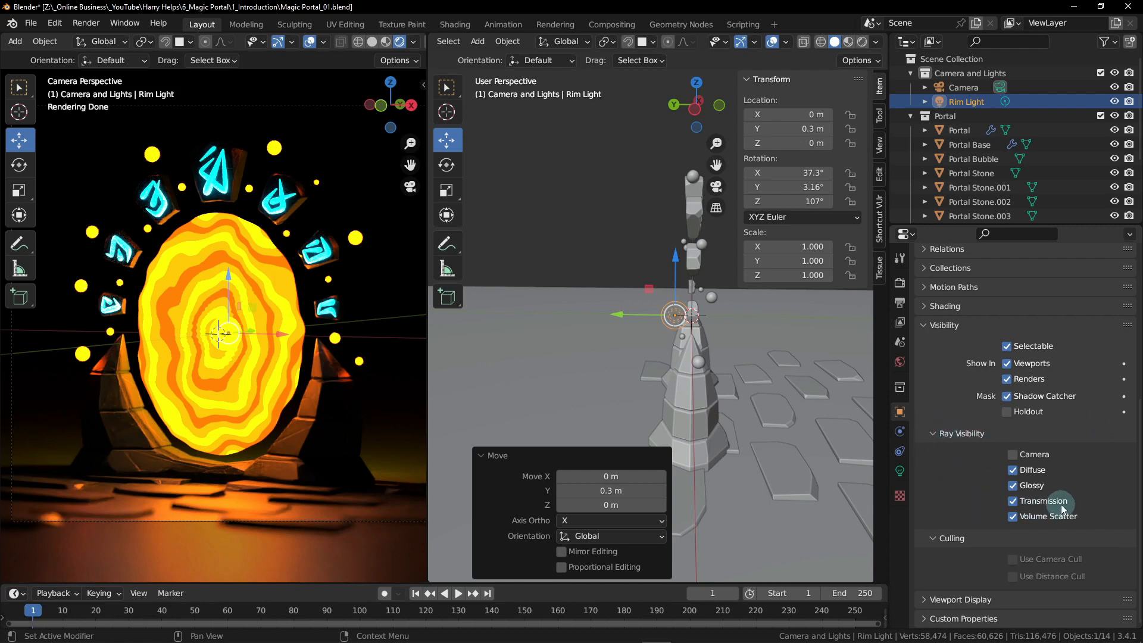
click(1013, 502)
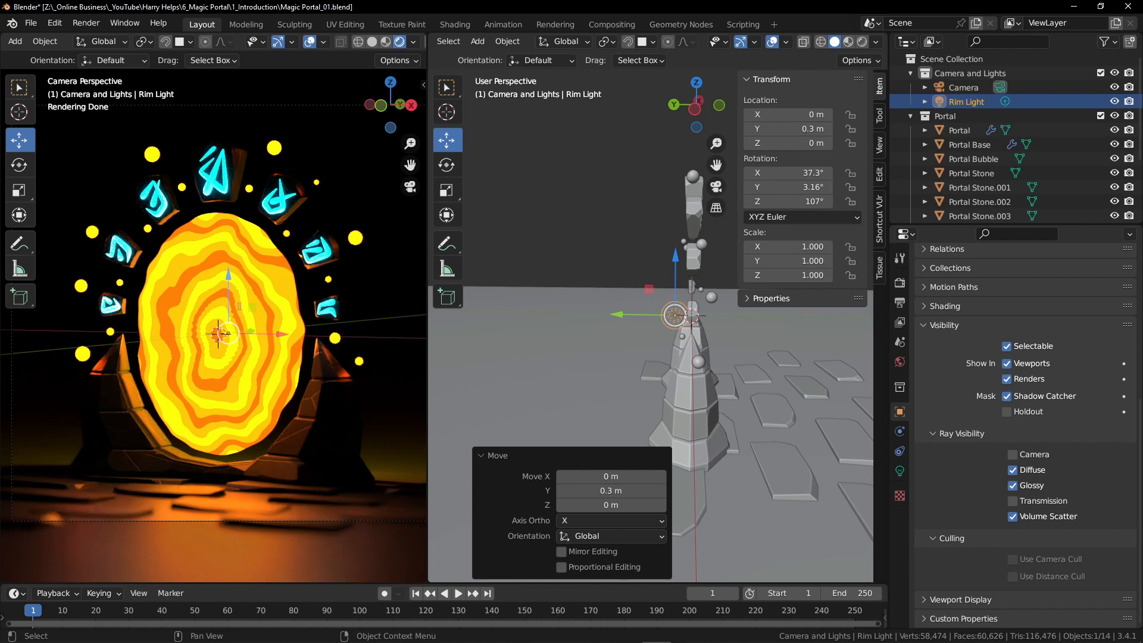
Step: Assign a Principled Volume shader to the world's volume
click(902, 363)
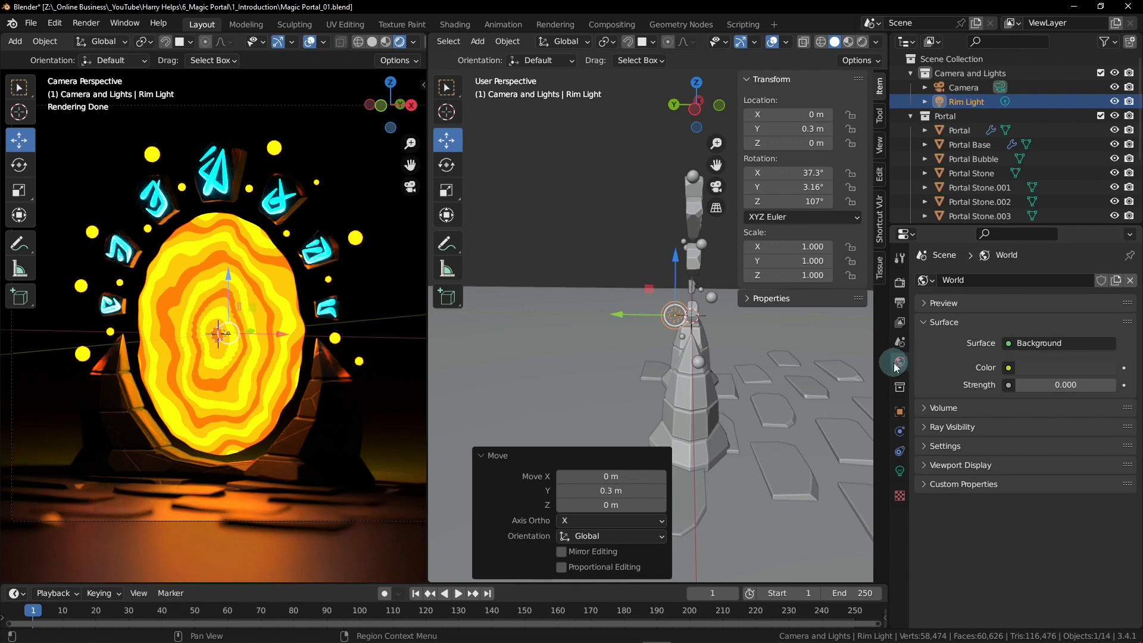
click(927, 409)
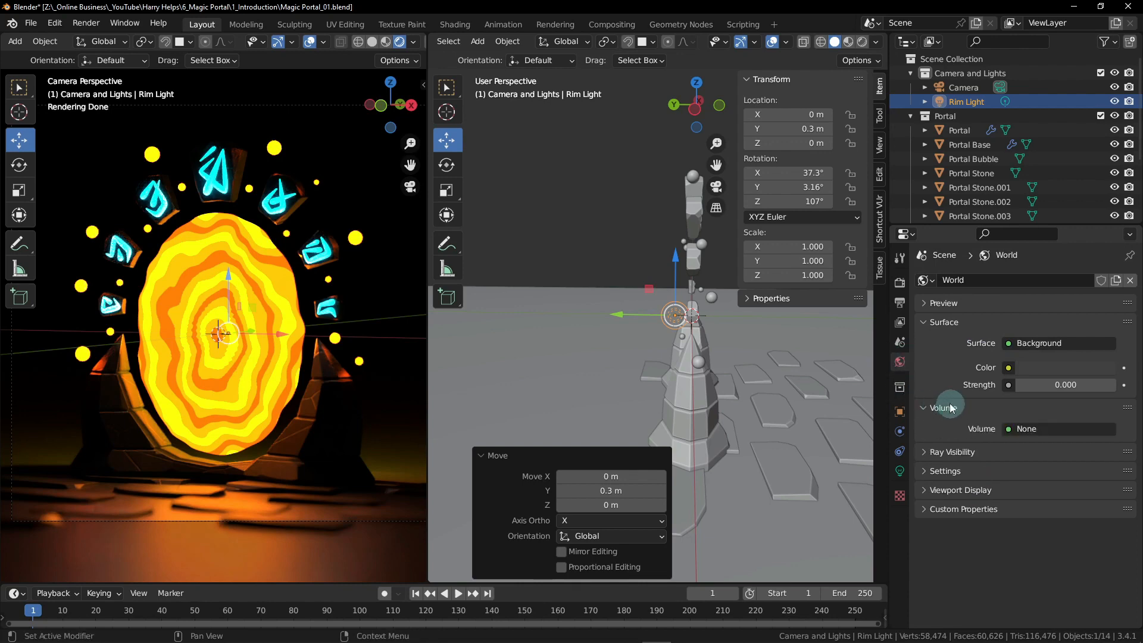
click(1039, 431)
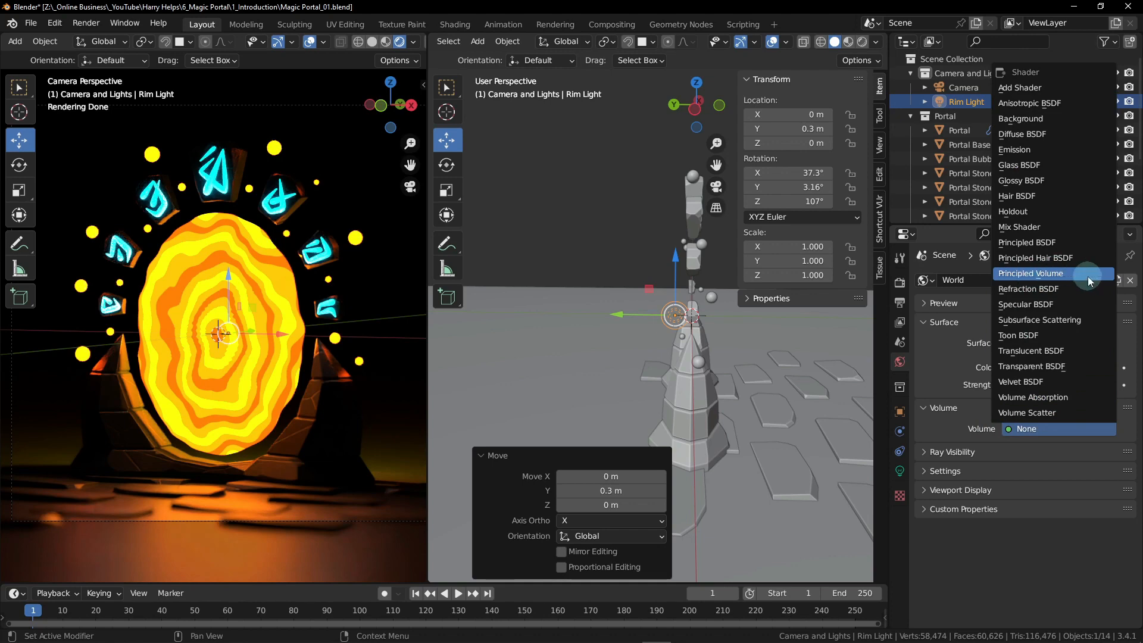
click(1040, 275)
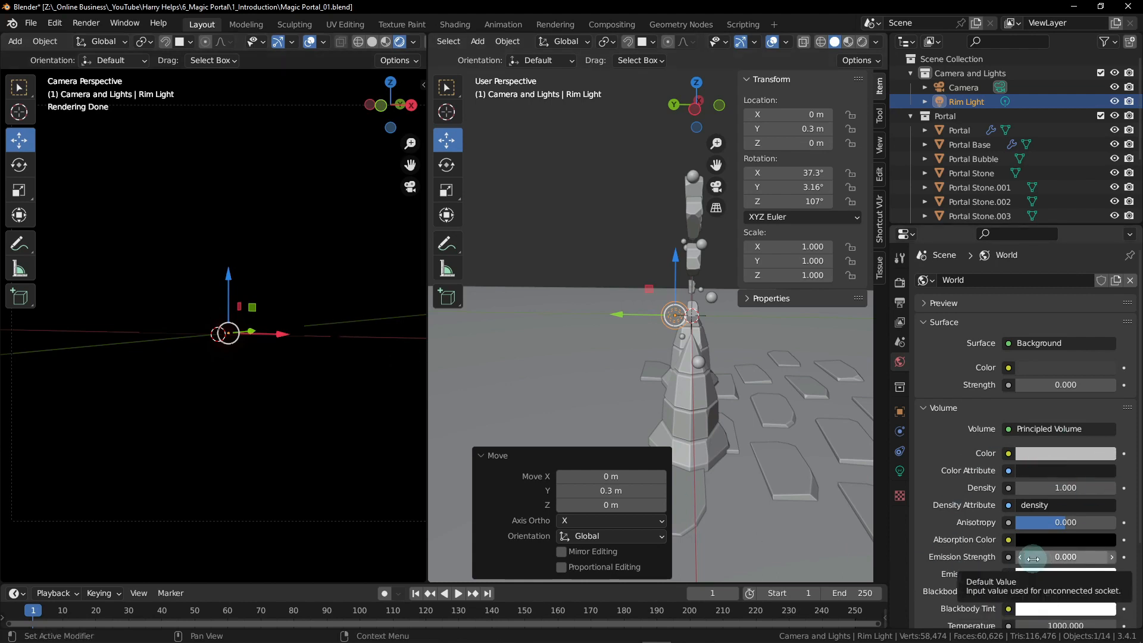
Step: Set the world volume's density to 0.05 and its anisotropy to 0.5
scroll(1021, 506, down, 2)
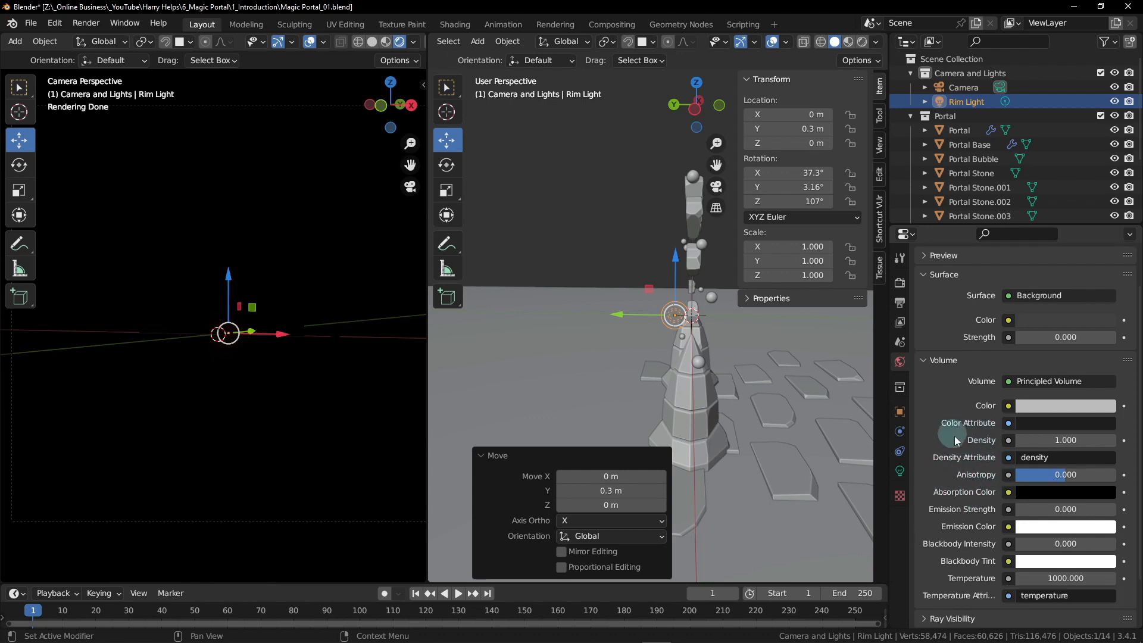
click(1074, 440)
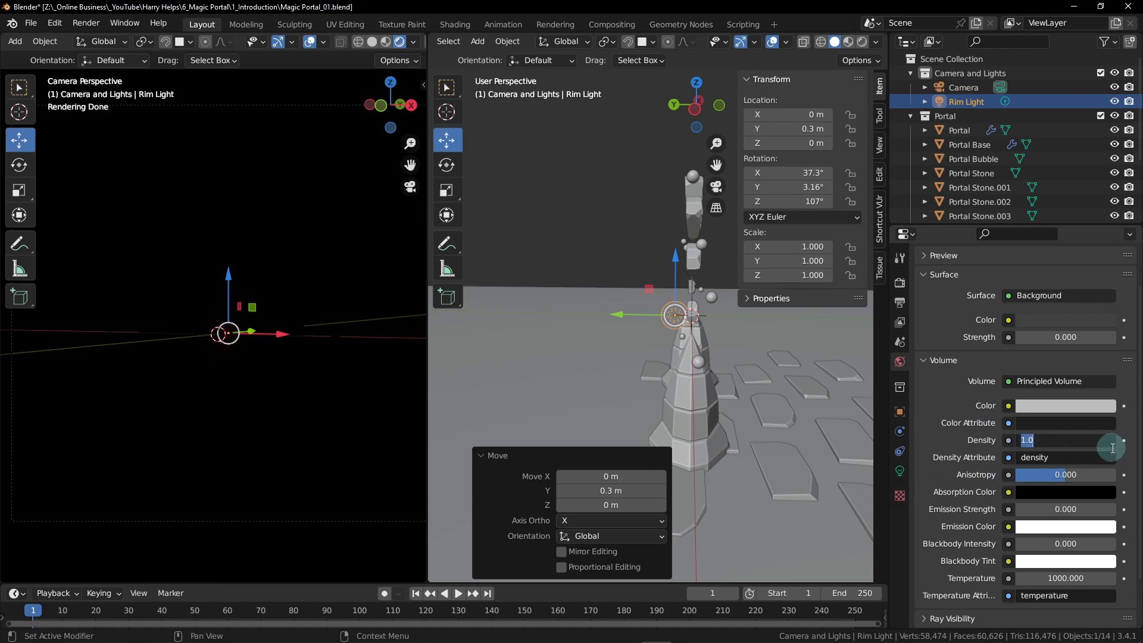
key(BackSpace)
text(.05)
key(Return)
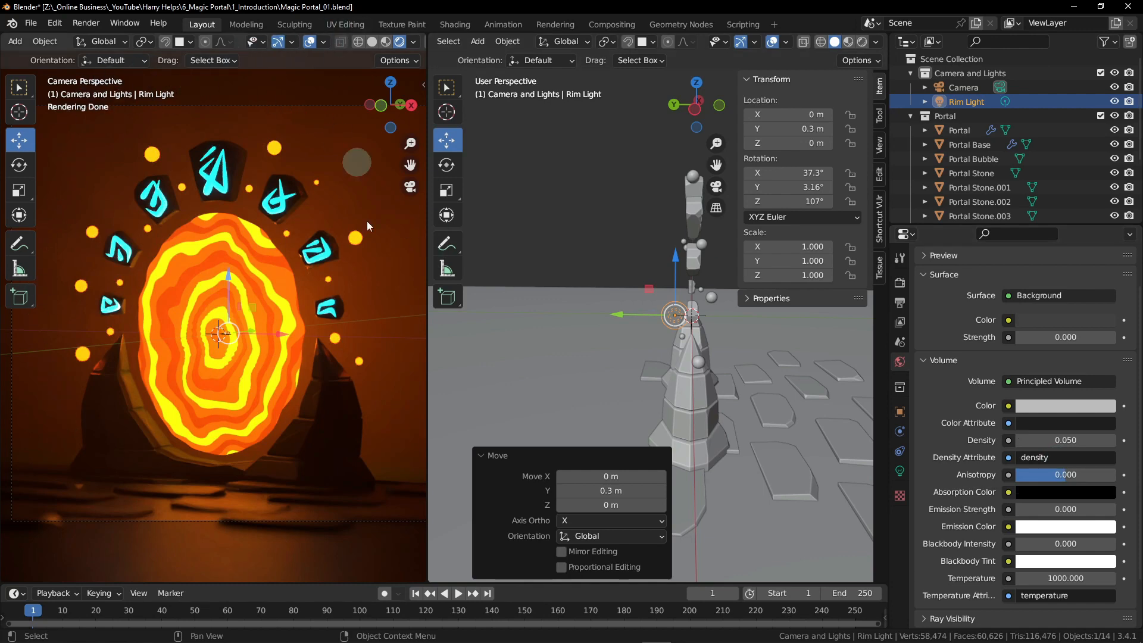
click(1074, 473)
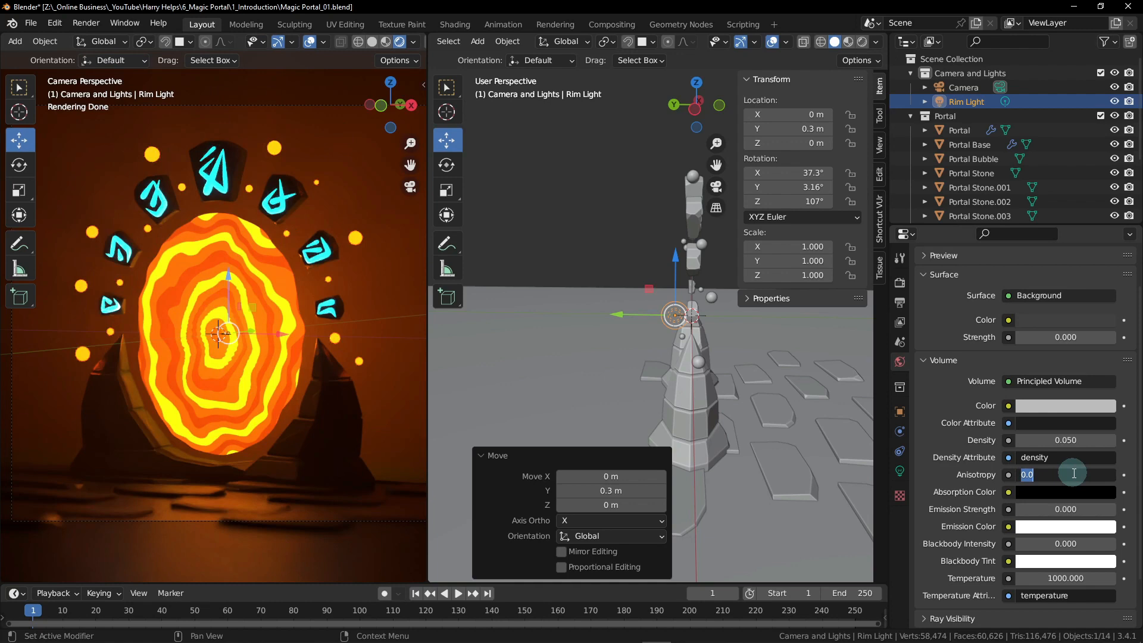
key(BackSpace)
text(.5)
key(Return)
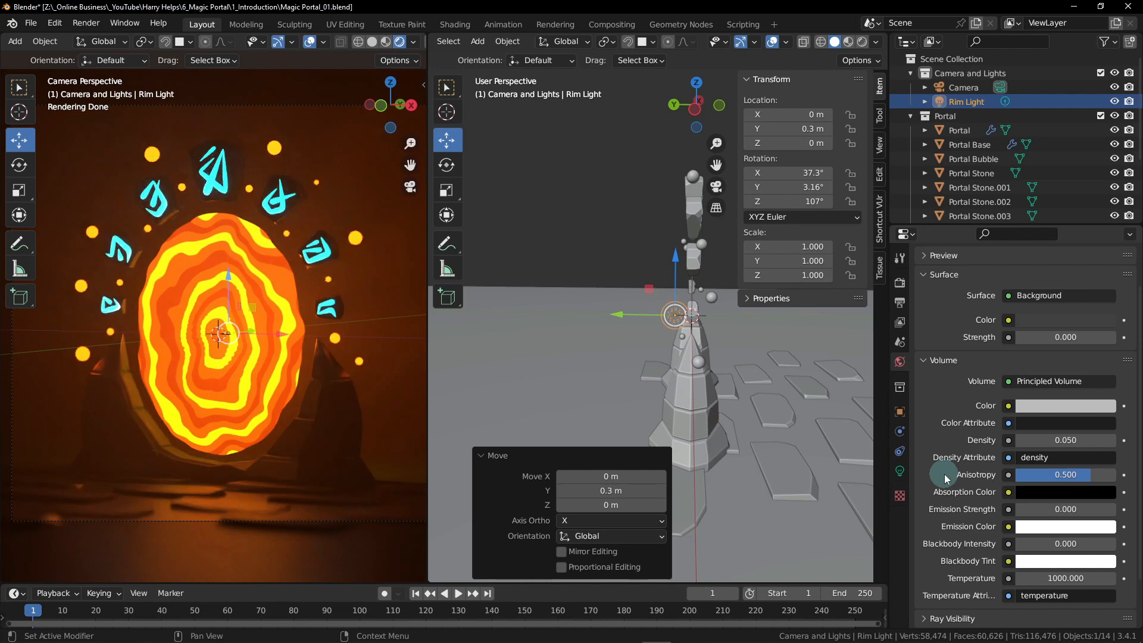
Step: Add a spot light to the scene and rename it Overhead Light
middle_drag(785, 376, 667, 345)
scroll(668, 342, down, 3)
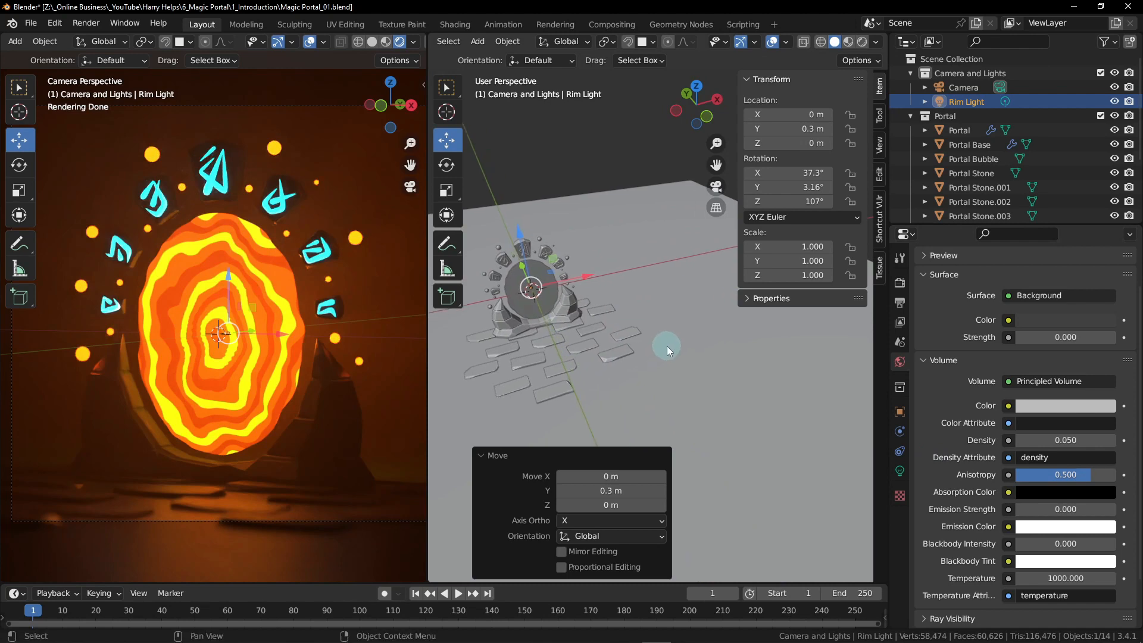
key(shift+a)
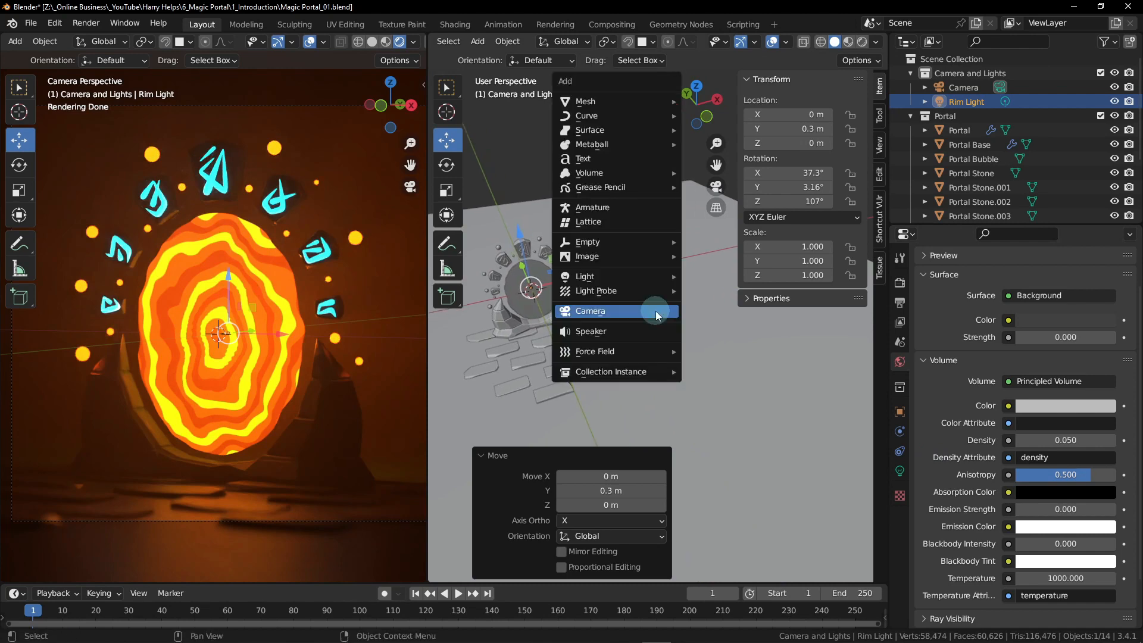
mouse_move(593, 280)
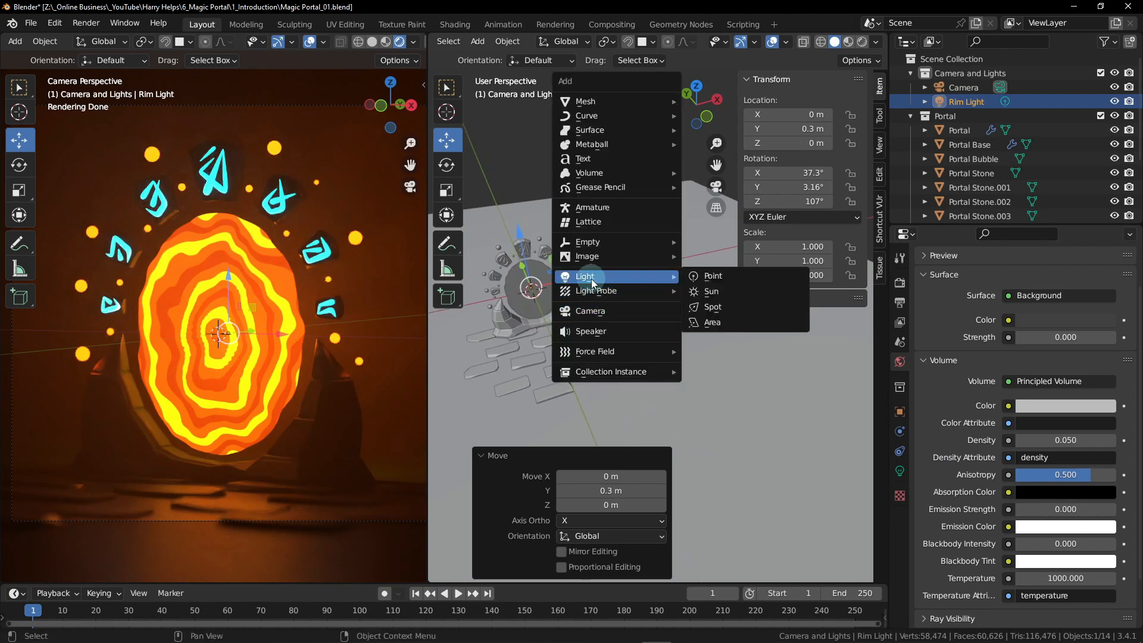
click(712, 309)
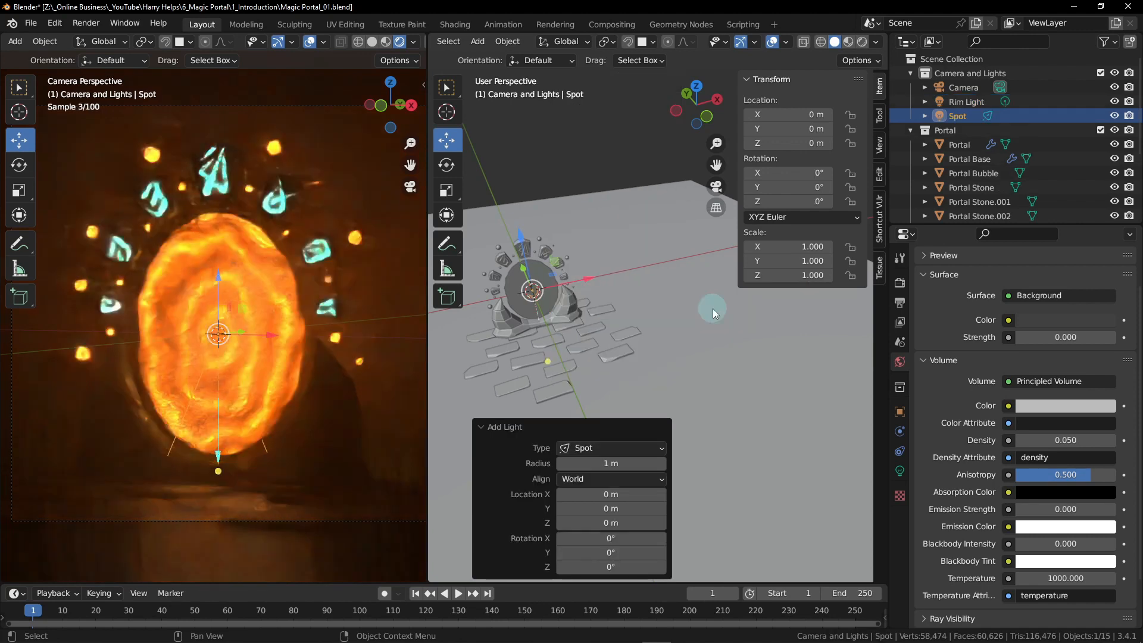
double_click(959, 116)
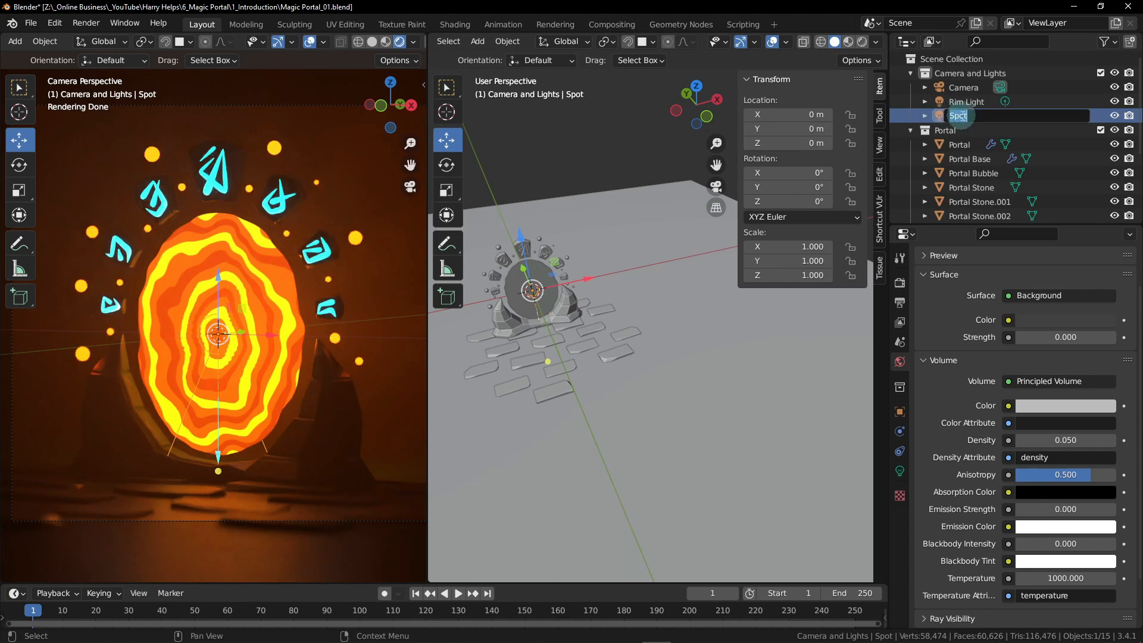
text(Overhead Light)
key(Return)
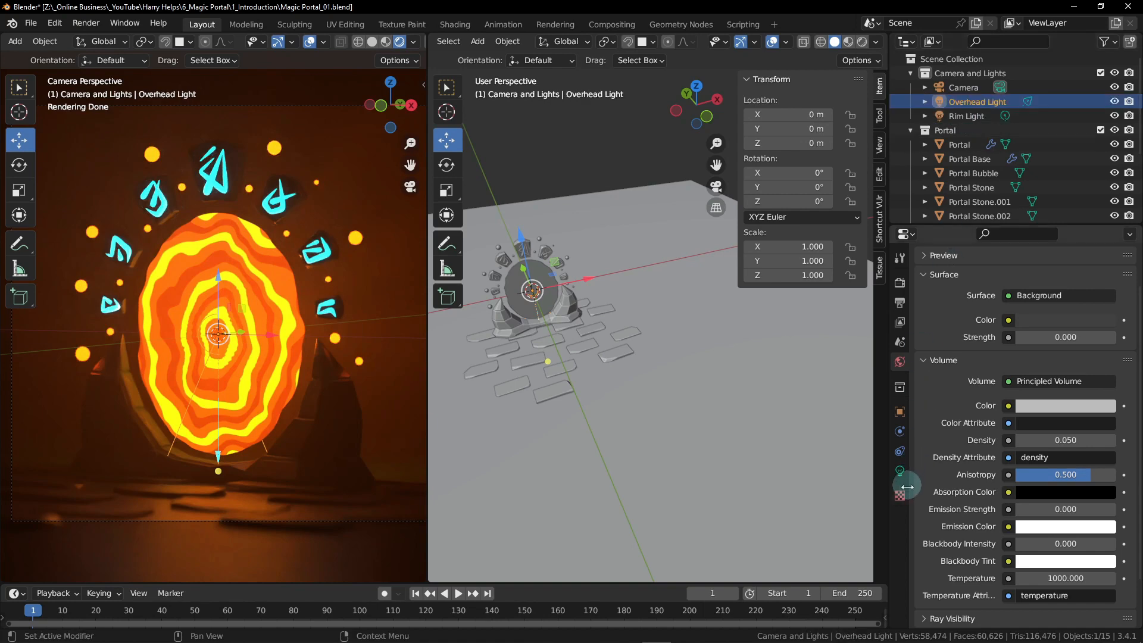
Step: Give the overhead light a blue colour with a saturation of 0.95 and a hue of 0.6
click(899, 472)
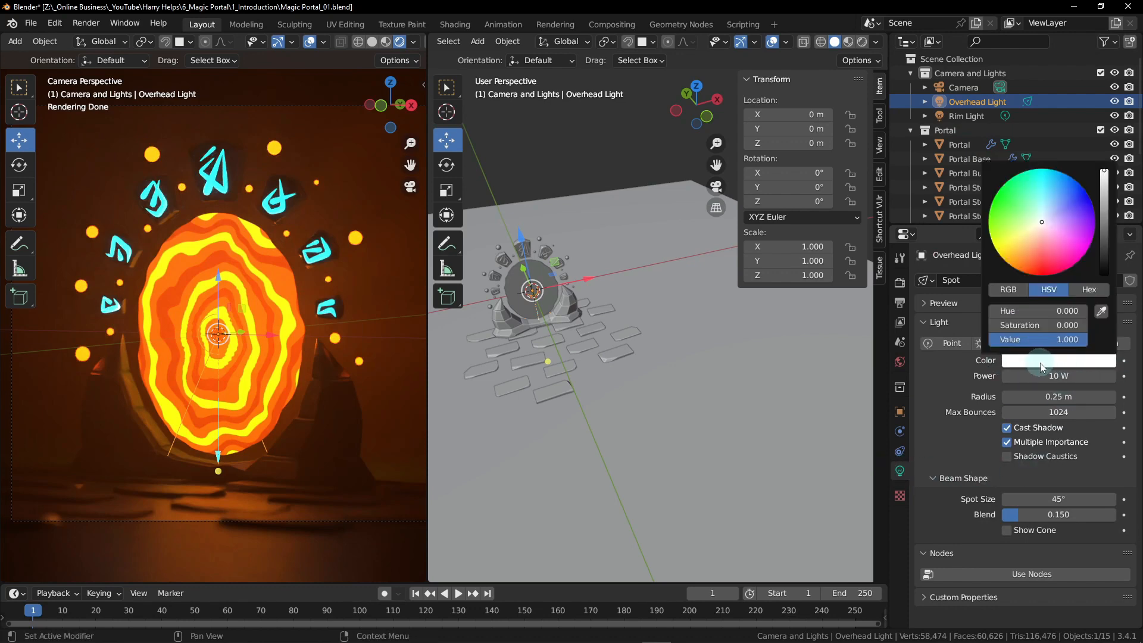
click(1025, 326)
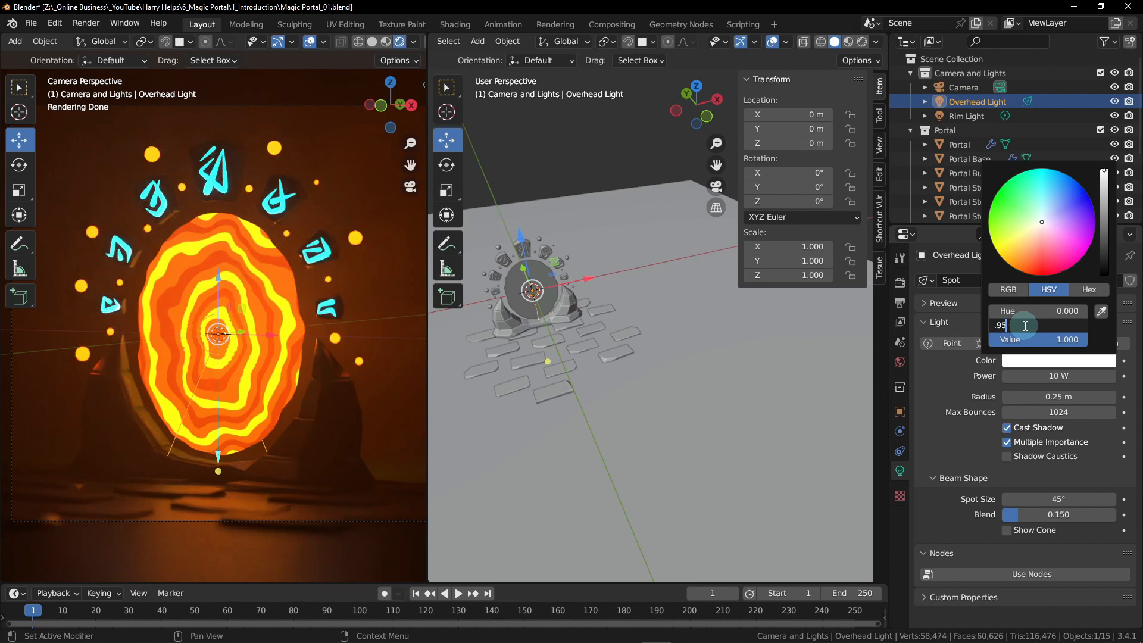
key(Return)
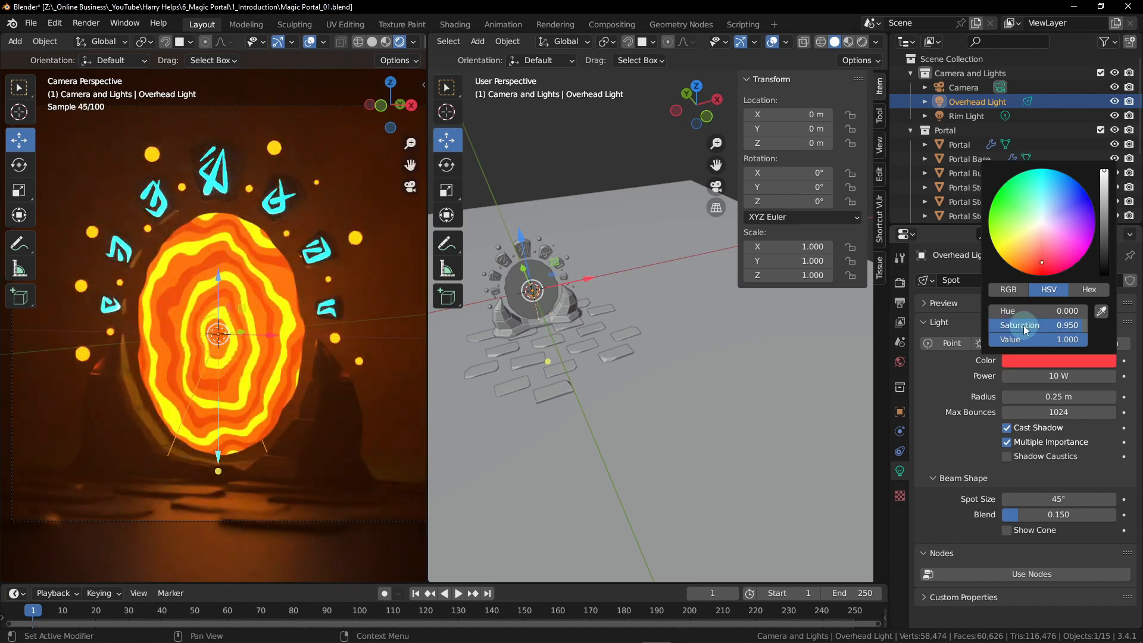
click(1037, 314)
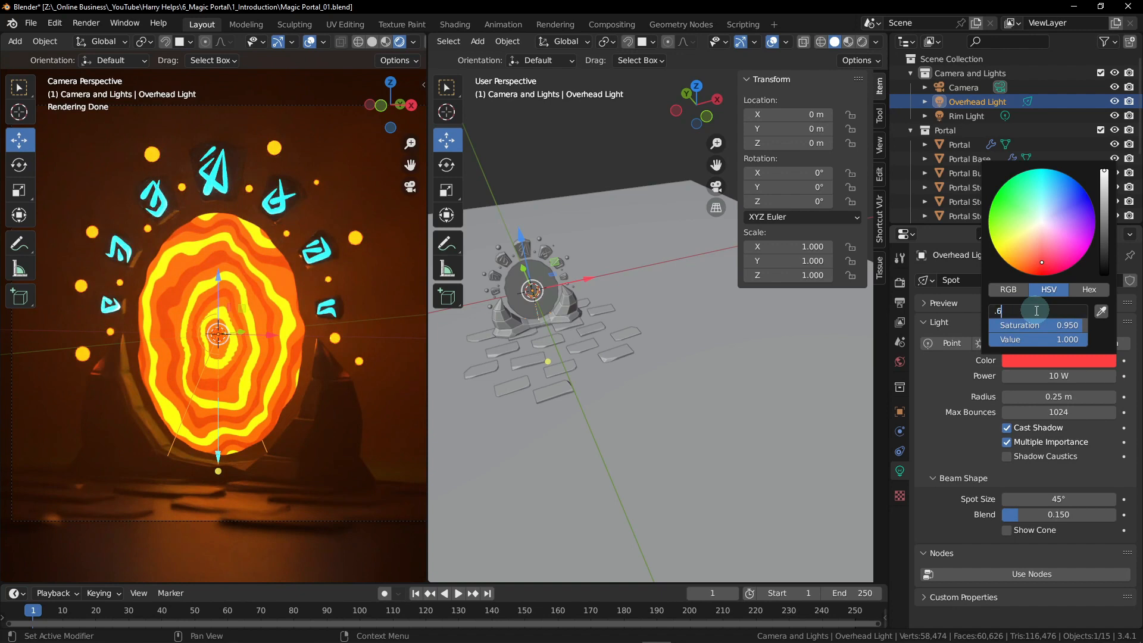
key(Return)
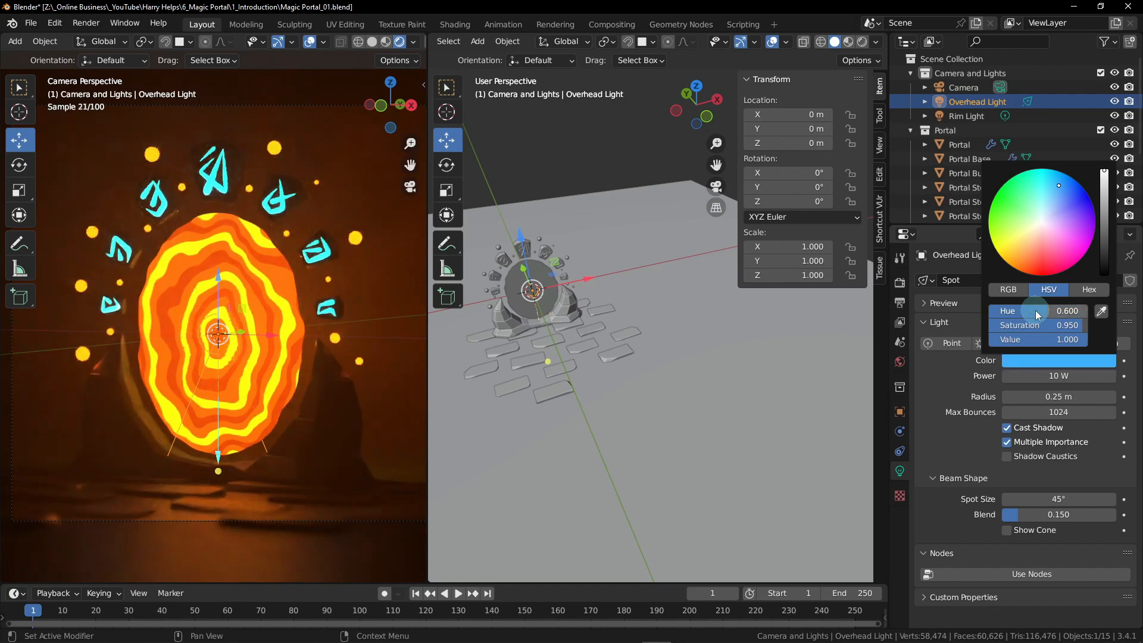
Step: Set the overhead light's power to 50000 W and its radius to 1 m
click(1060, 375)
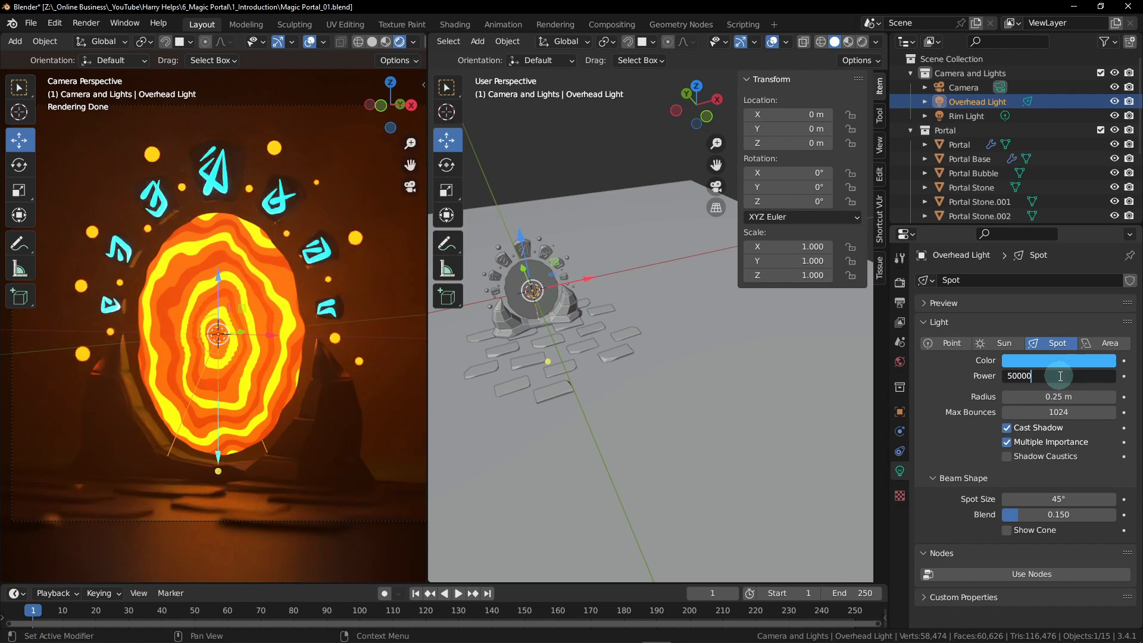
key(Return)
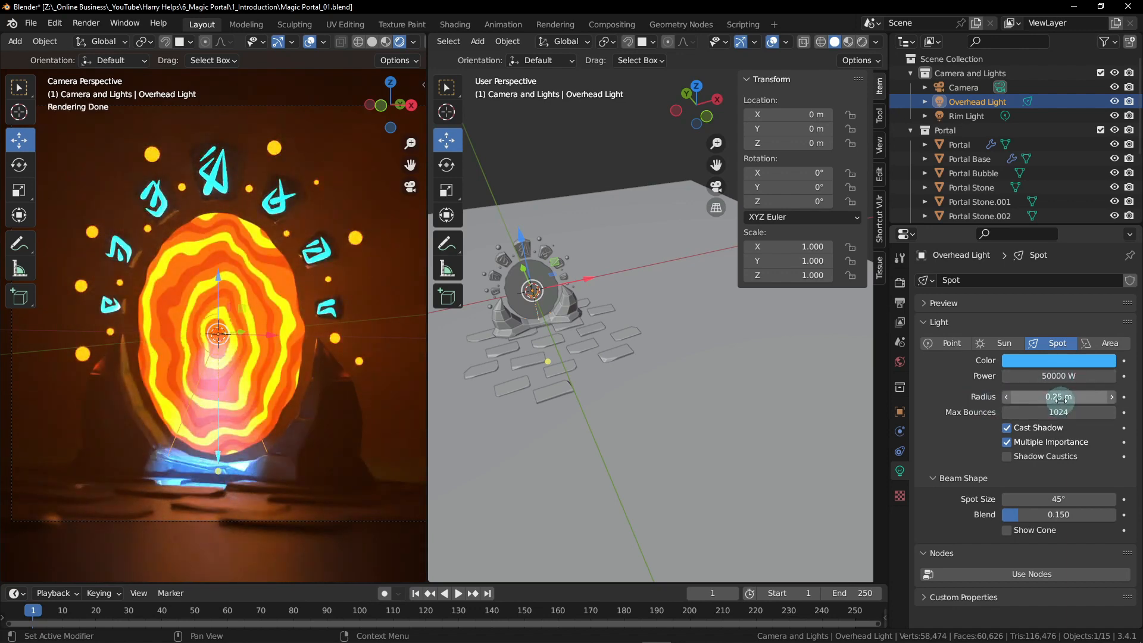
click(1060, 399)
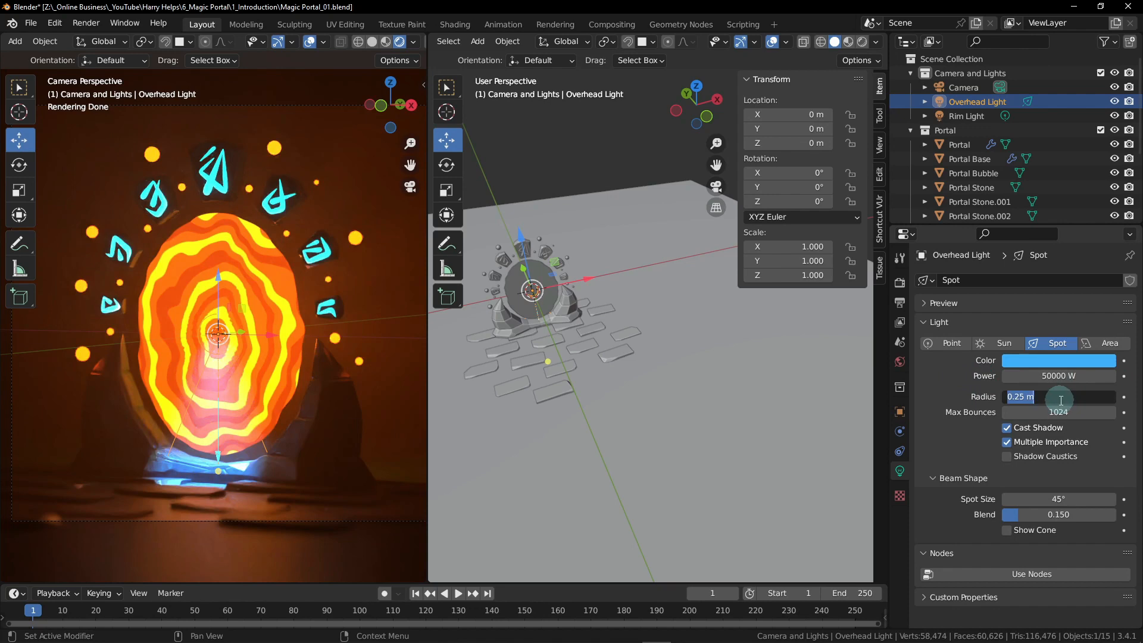
text(1)
key(Return)
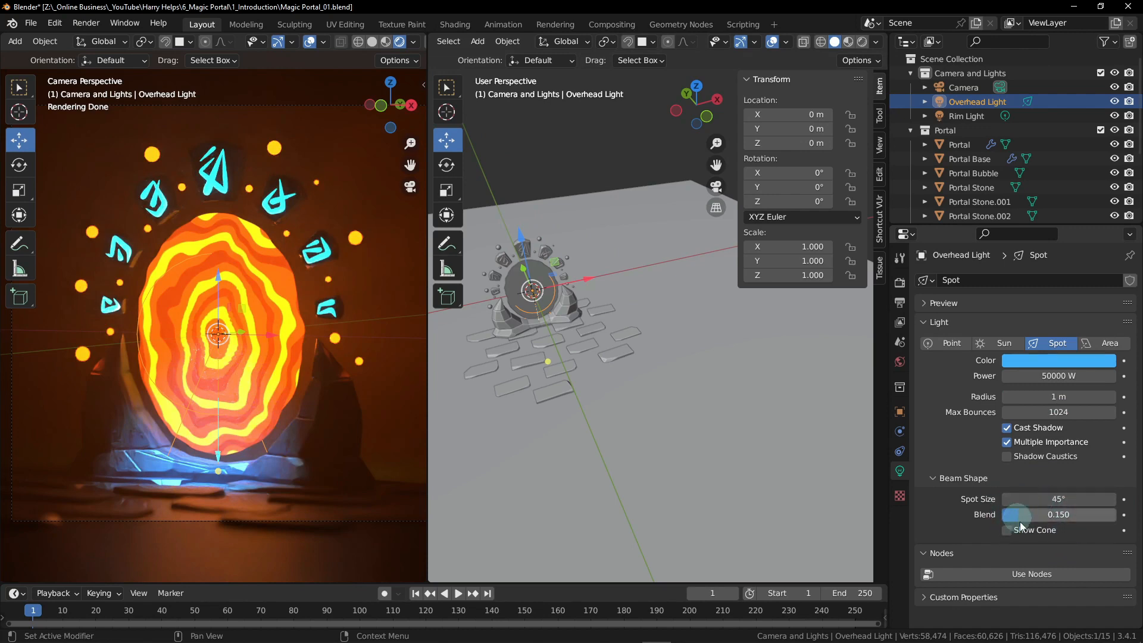
Step: Raise the overhead light about 5.28 m along Z so it sits above the portal
scroll(583, 288, down, 1)
shift+middle_drag(581, 285, 620, 295)
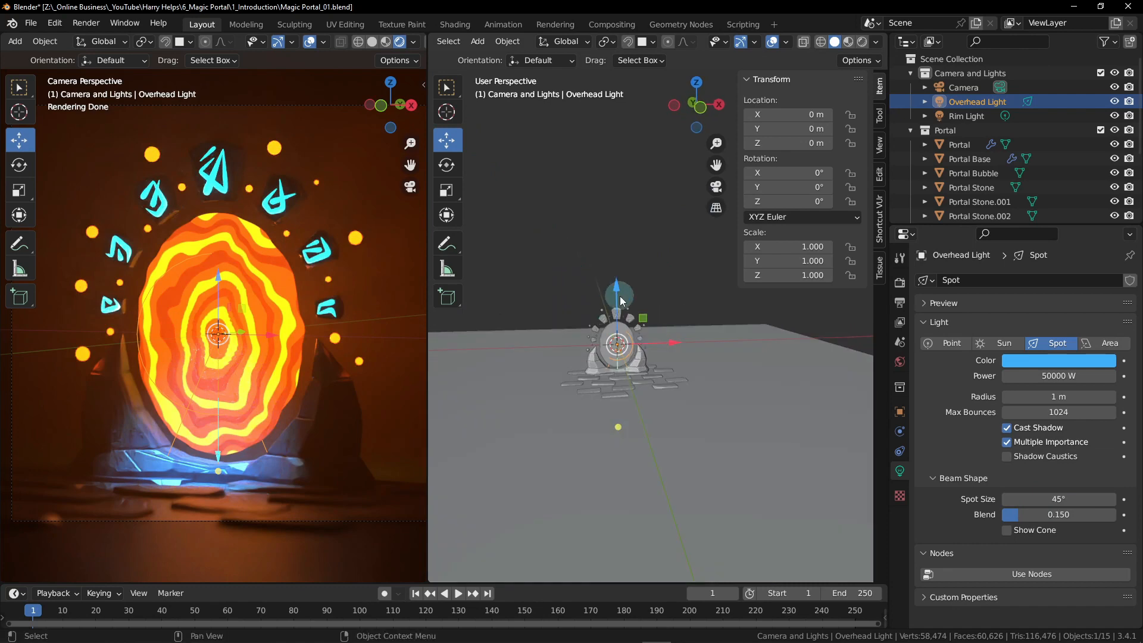
drag(617, 291, 614, 206)
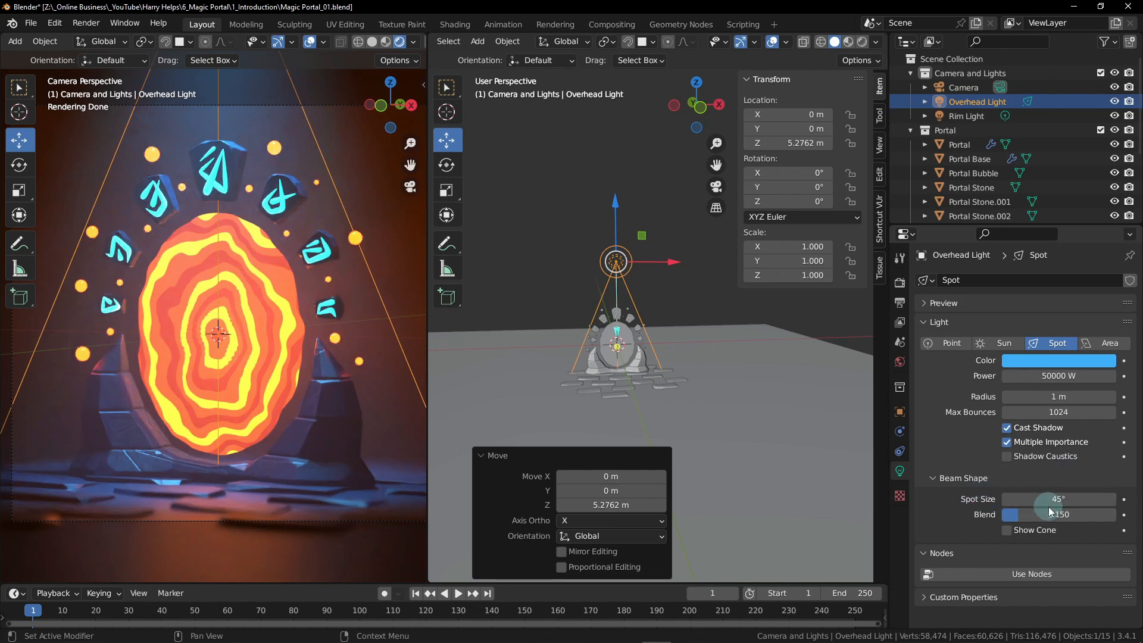
Step: Try a narrow spot size of about 14° and a full 180° cone on the overhead light
drag(1037, 501, 920, 497)
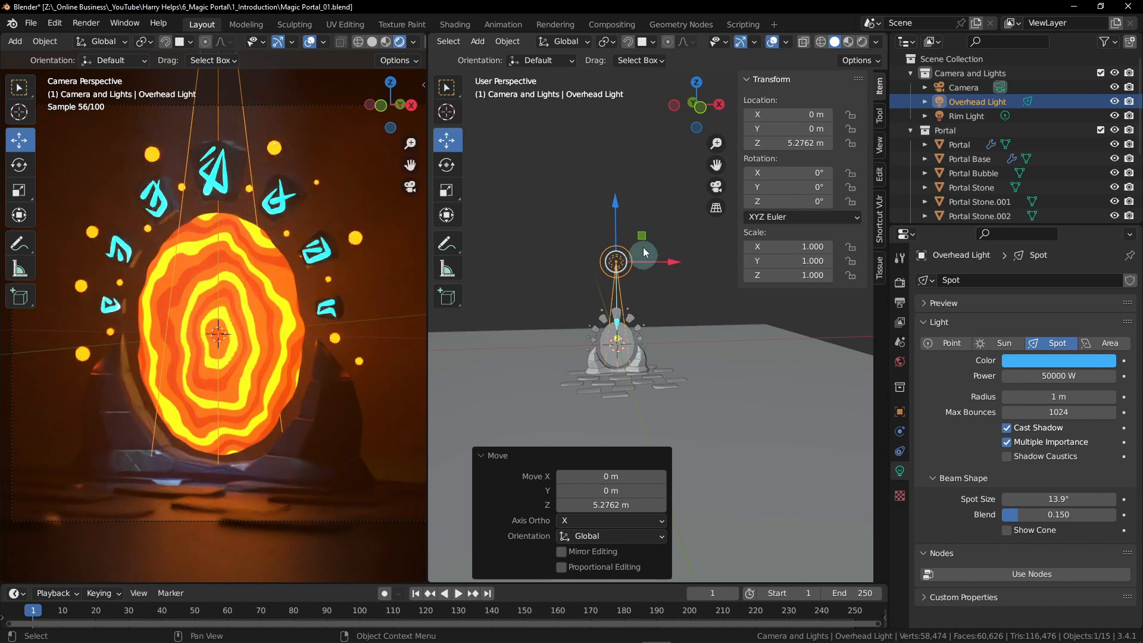
drag(1030, 500, 1054, 485)
scroll(627, 262, down, 1)
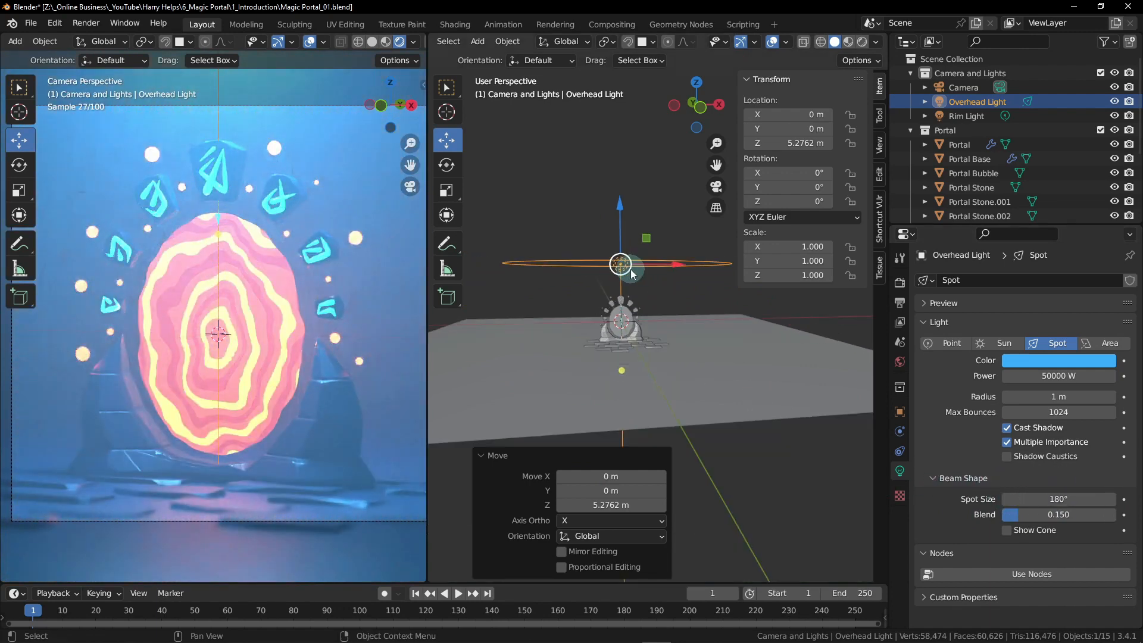
scroll(536, 238, down, 1)
middle_drag(534, 237, 525, 258)
mouse_move(658, 281)
middle_down()
mouse_move(608, 276)
mouse_move(657, 289)
middle_up()
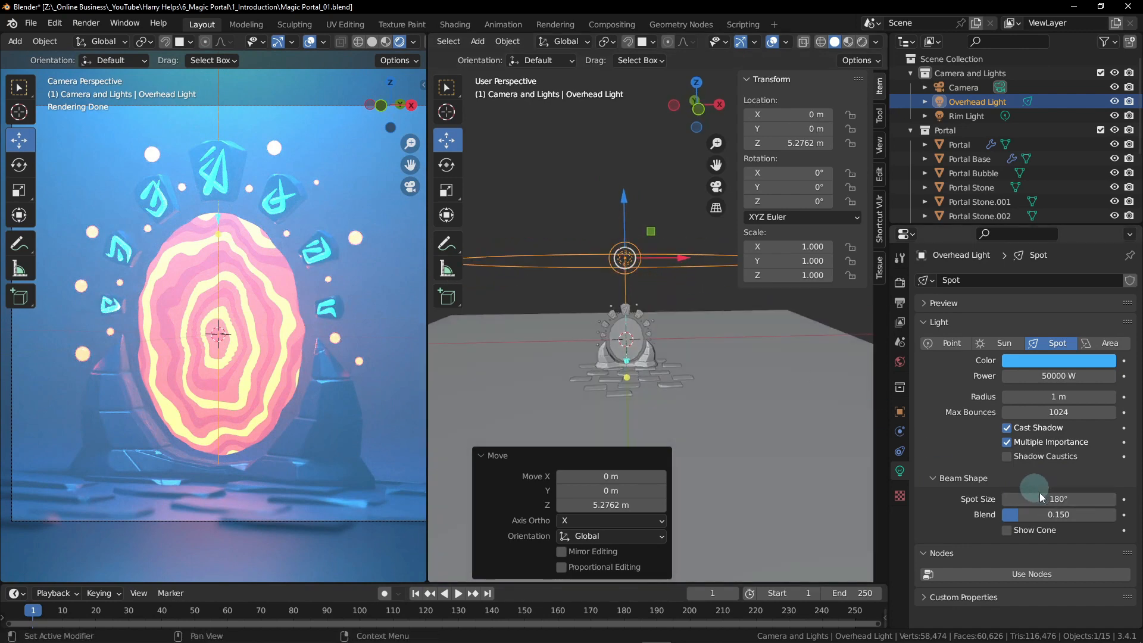
drag(1066, 494, 1060, 498)
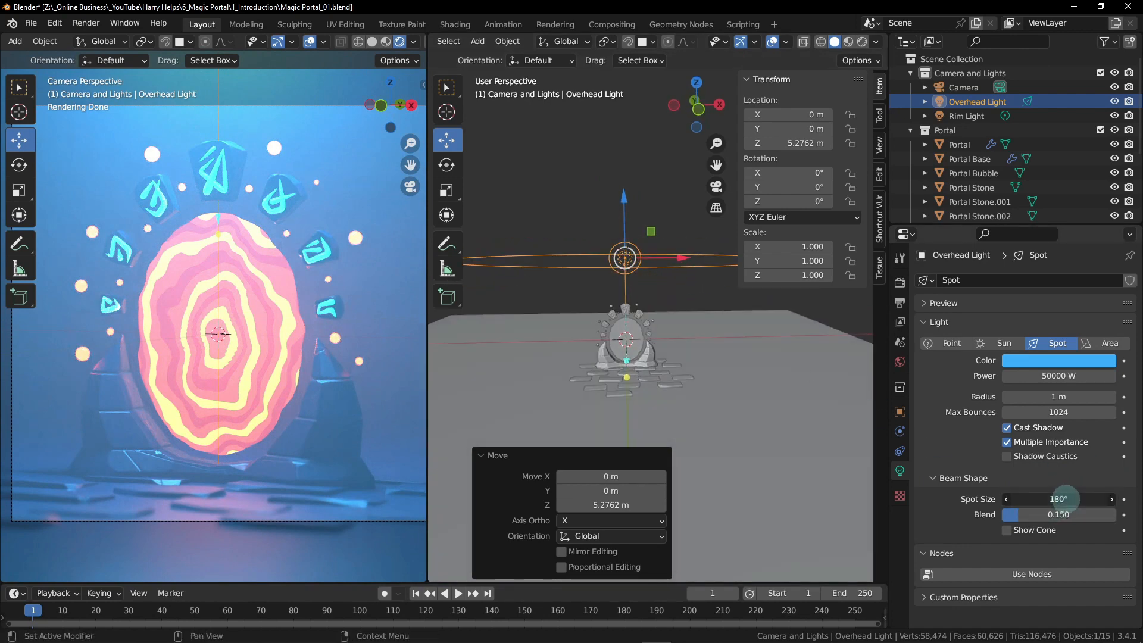
Step: Set the overhead light's spot size to 60°
click(1061, 498)
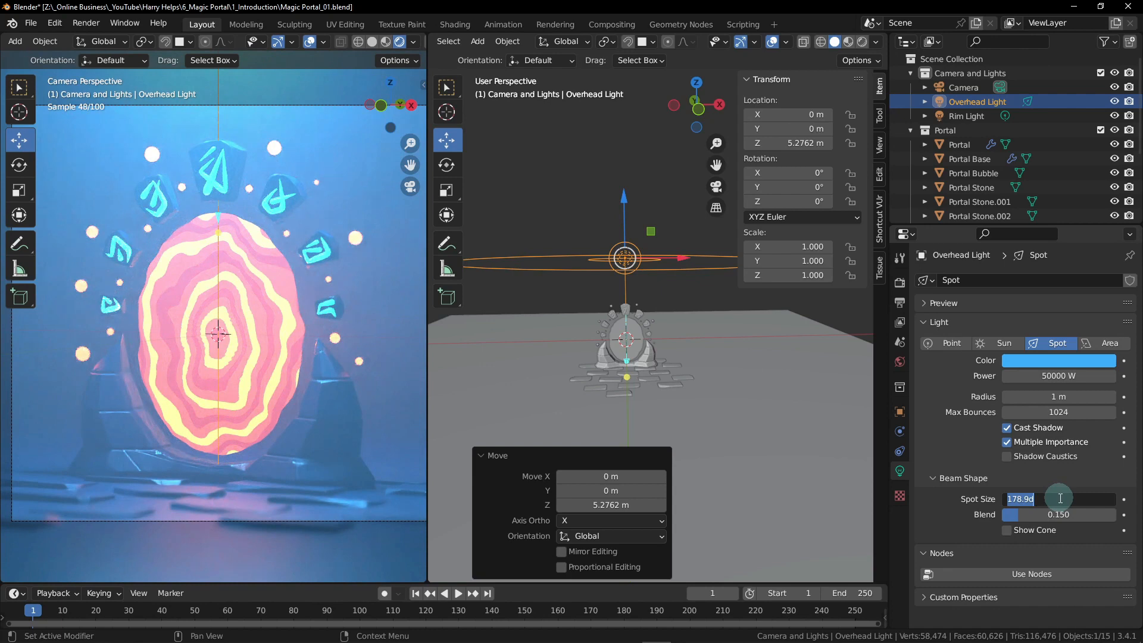
text(60)
key(Return)
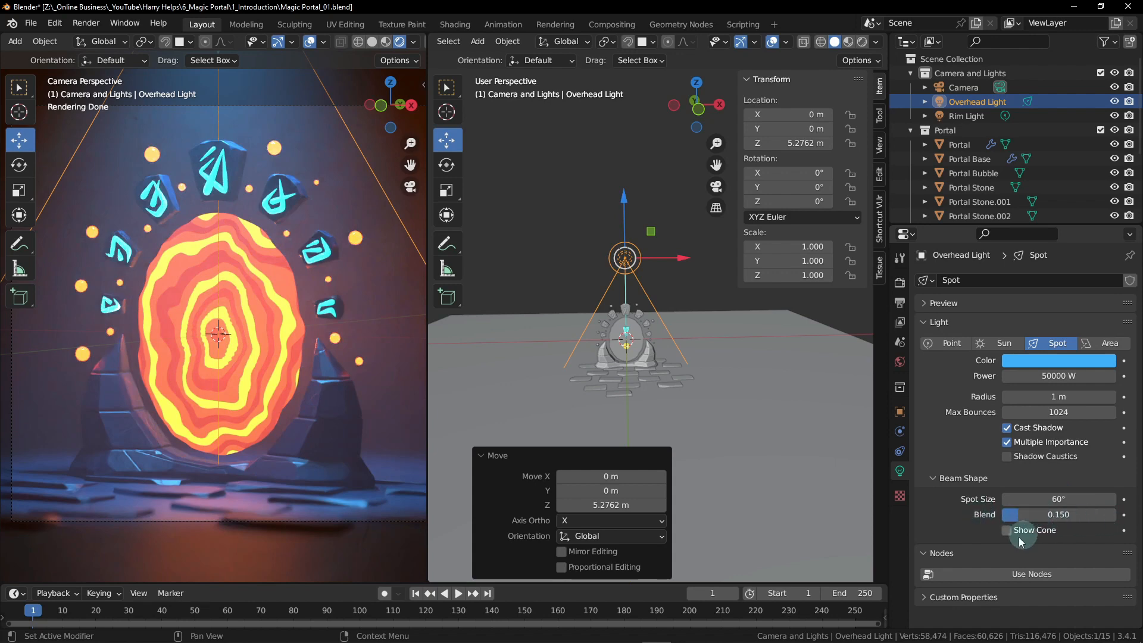
Step: Try the overhead light's beam blend at about 0.62 and at 0
drag(1013, 516, 1074, 504)
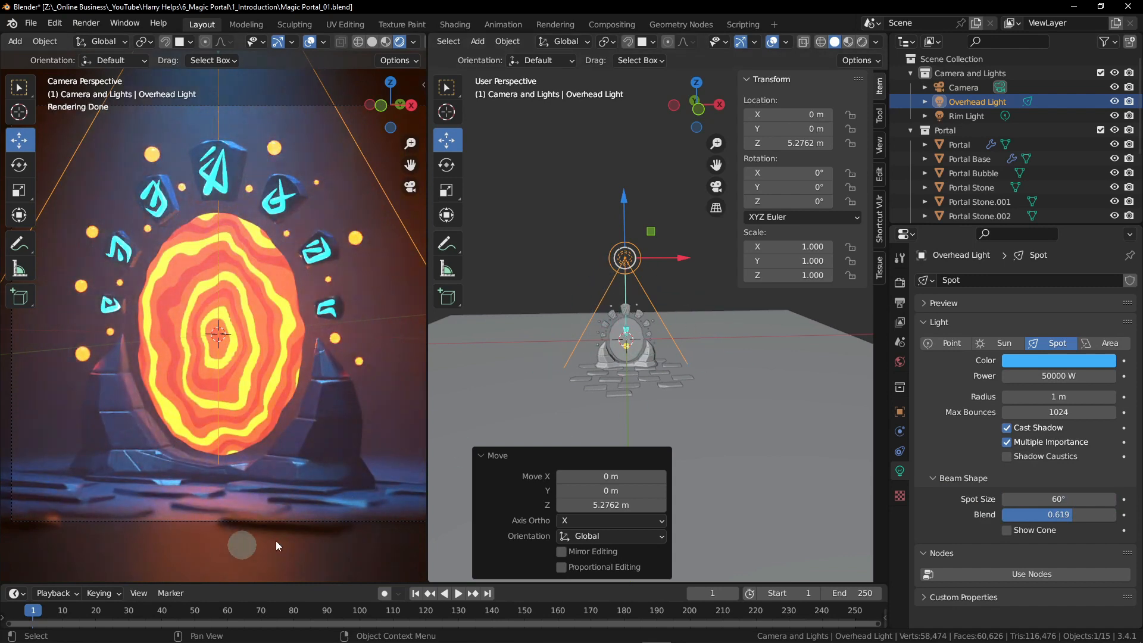
mouse_move(991, 515)
mouse_down()
mouse_move(1090, 516)
mouse_move(973, 513)
mouse_up()
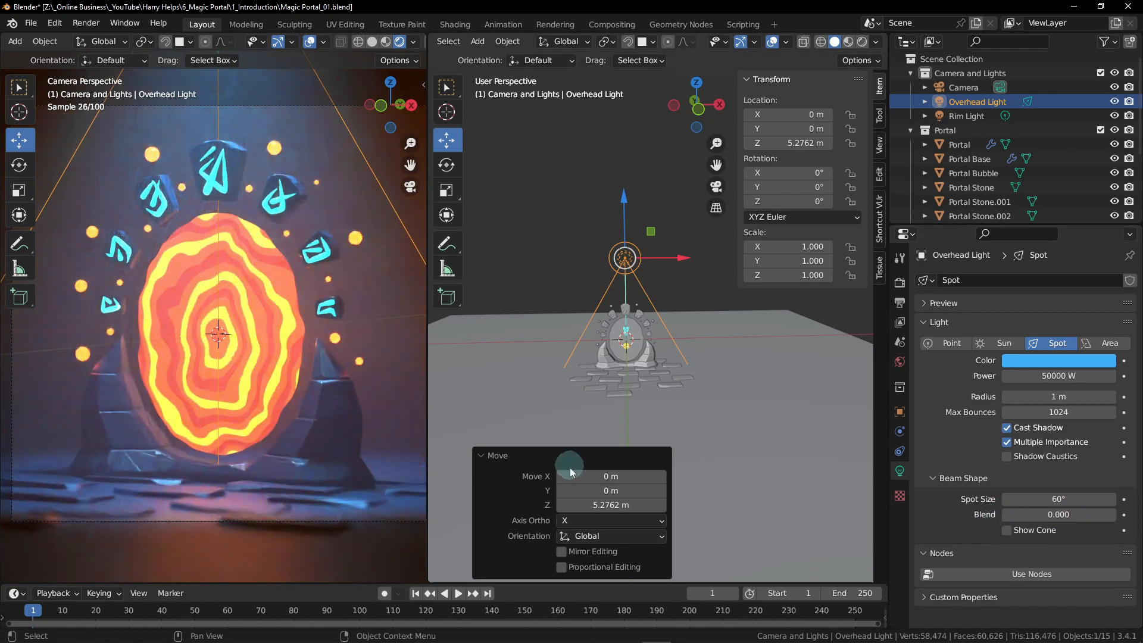
Step: Set the overhead light's beam blend to 1.000 for the softest cone edge
scroll(266, 412, down, 4)
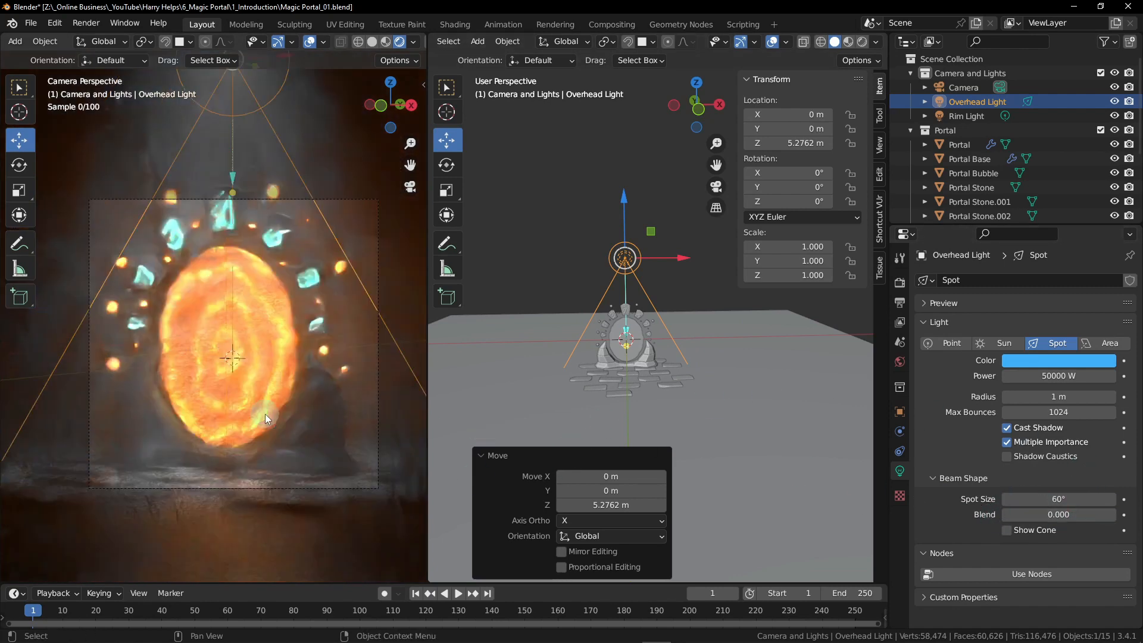
shift+middle_drag(259, 409, 267, 403)
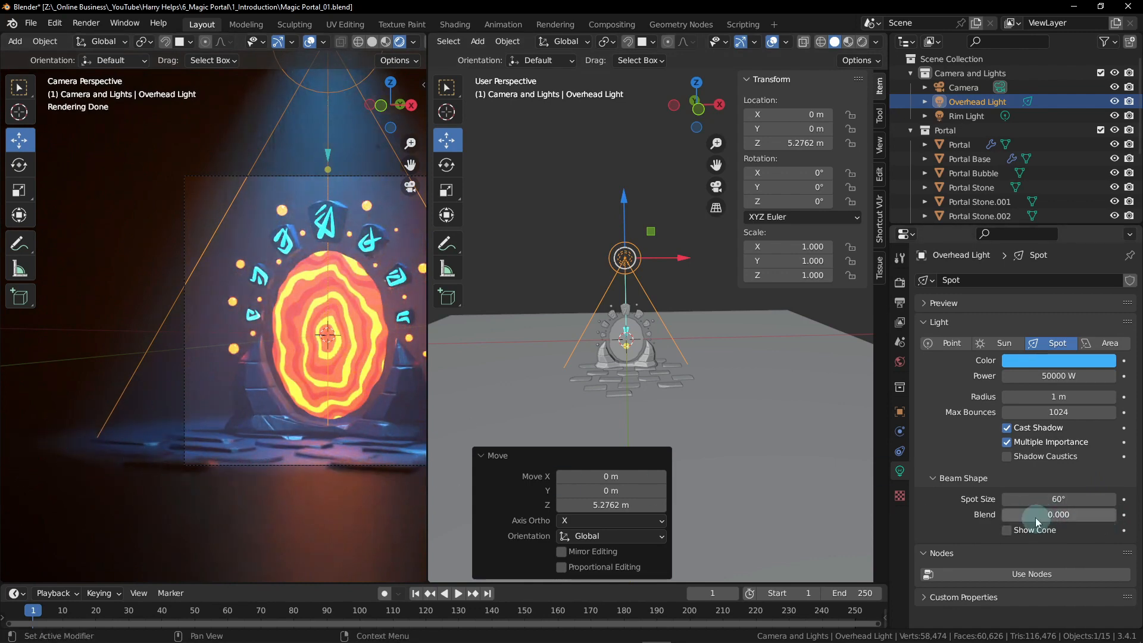
drag(1013, 513, 1126, 513)
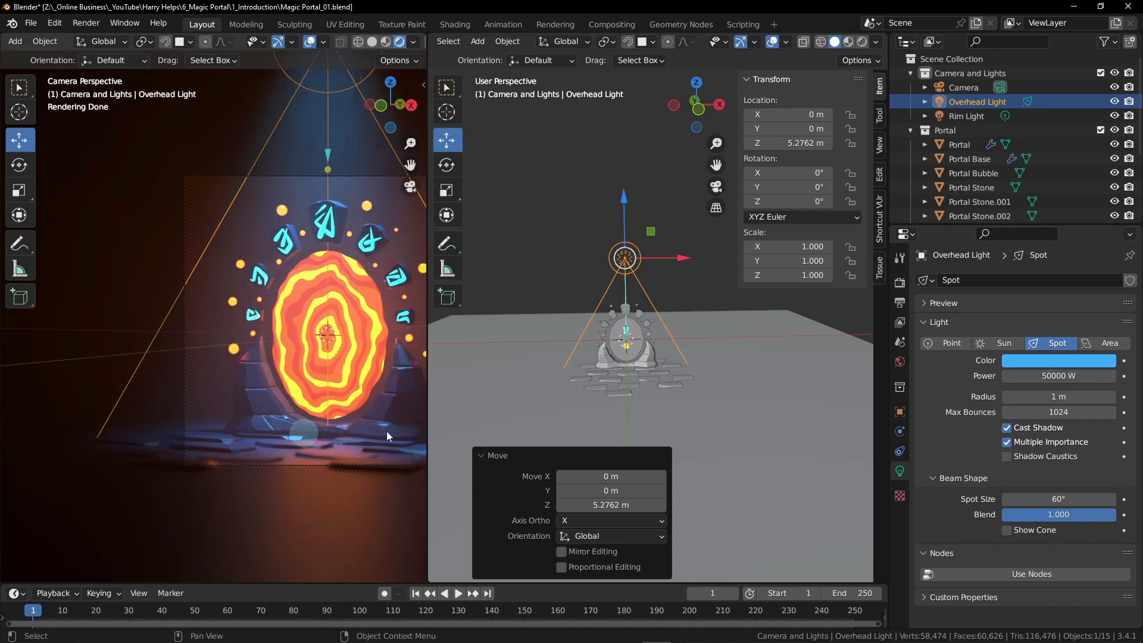
shift+middle_drag(345, 329, 262, 325)
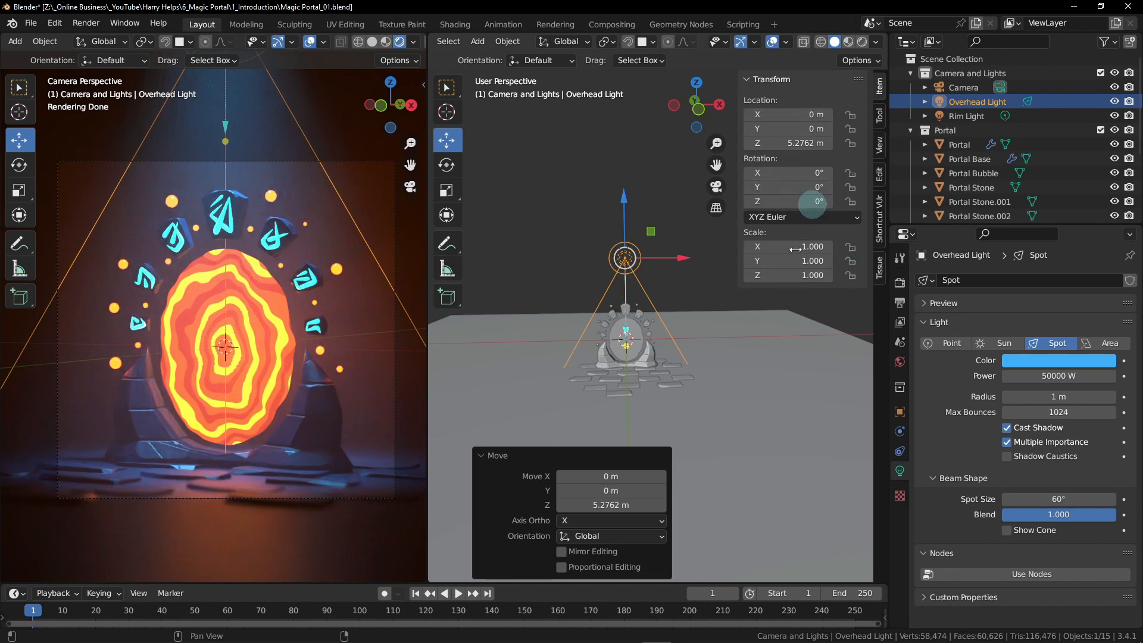
Step: Set the overhead light's location to X 3.5 m, Y -3.75 m and Z 7 m
key(n)
key(n)
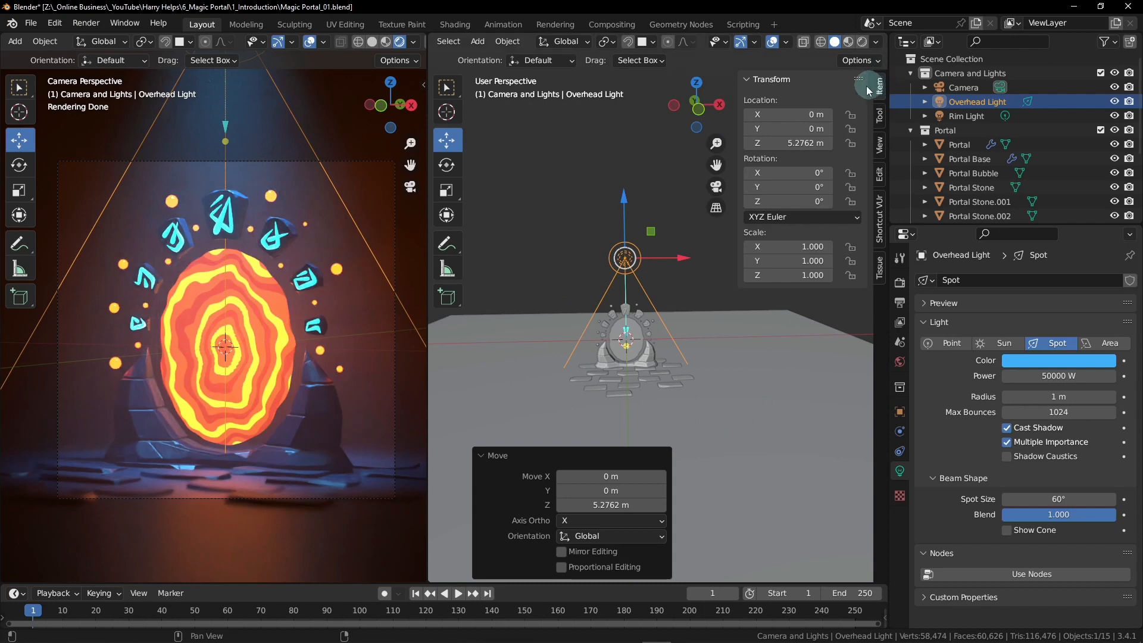
click(806, 113)
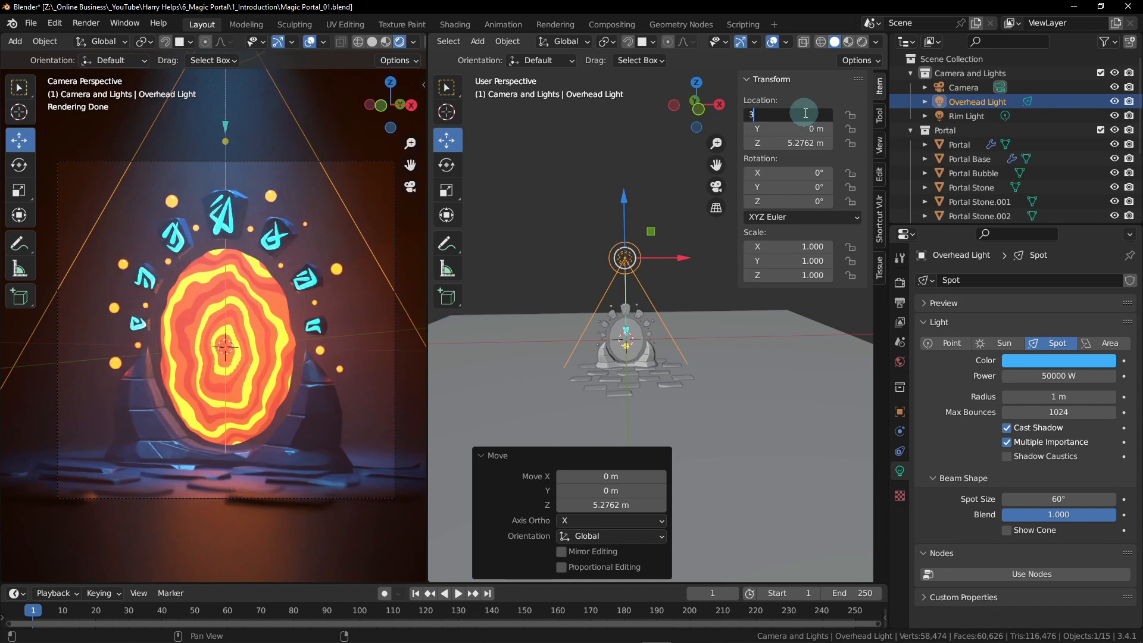
key(Return)
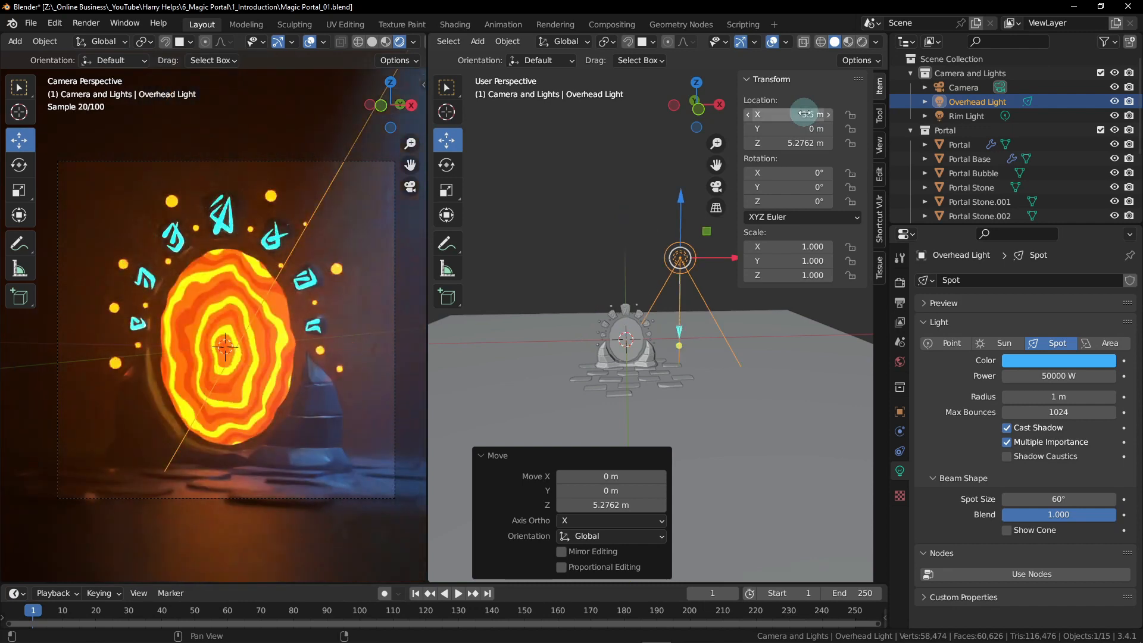
click(802, 129)
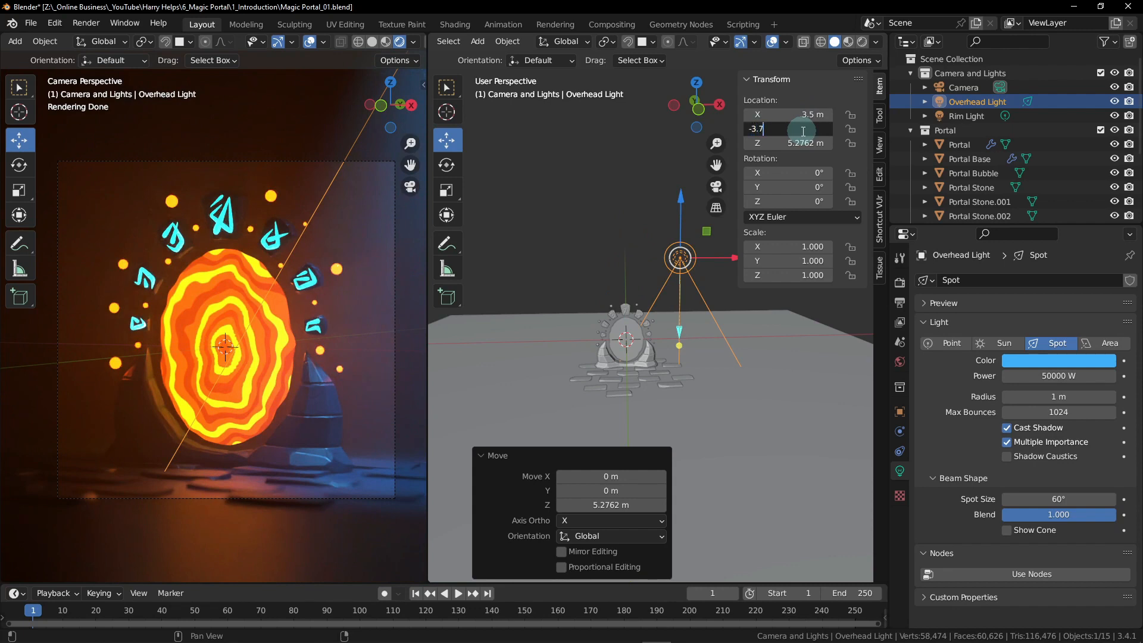
key(Return)
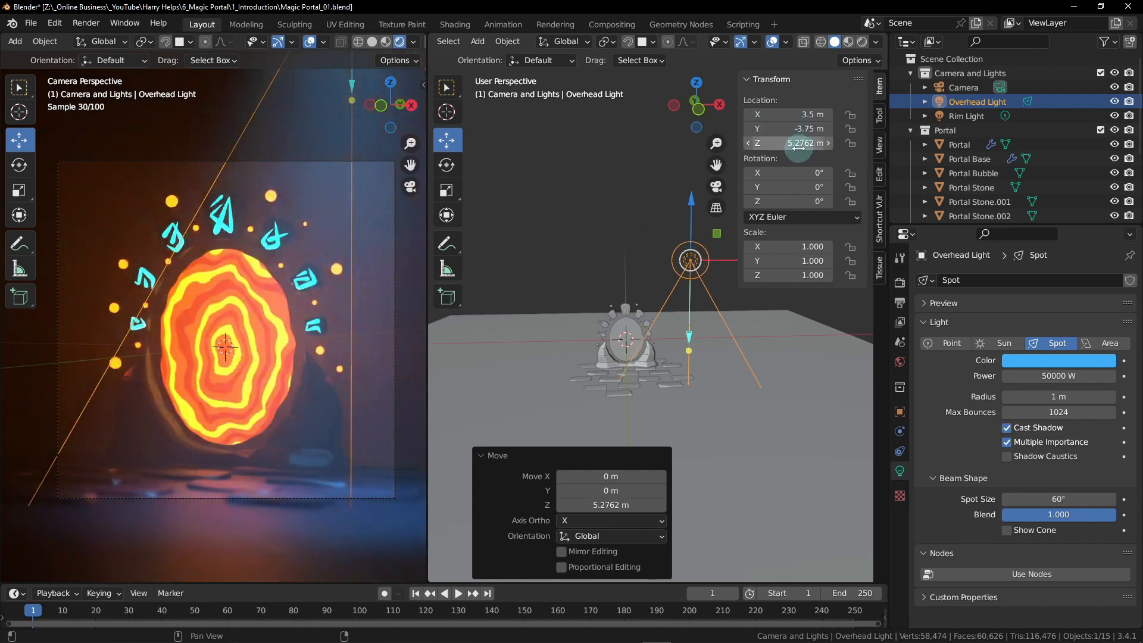
click(795, 143)
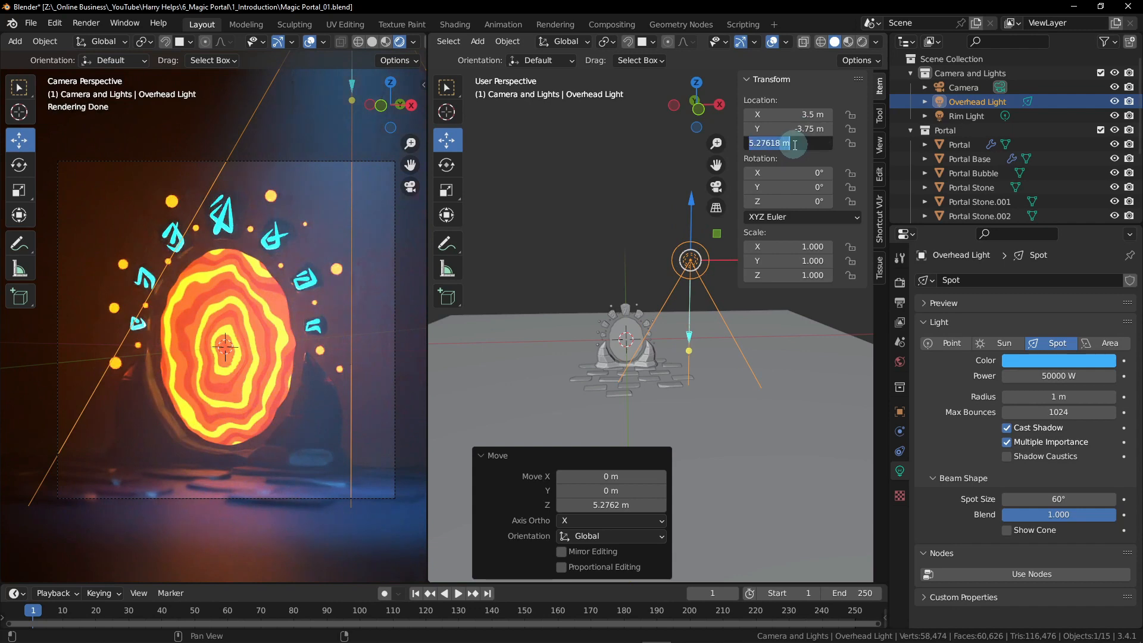
text(7)
key(Return)
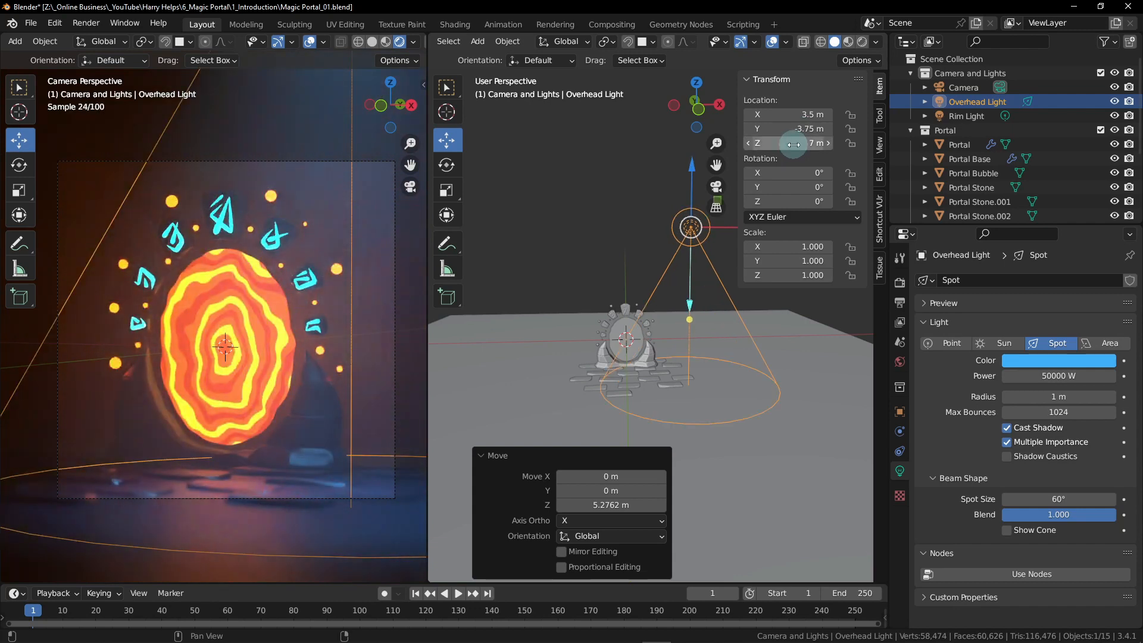
Step: Set the overhead light's rotation to X 31.5°, Y -1.5° and Z 45°, aiming it at the portal
click(795, 173)
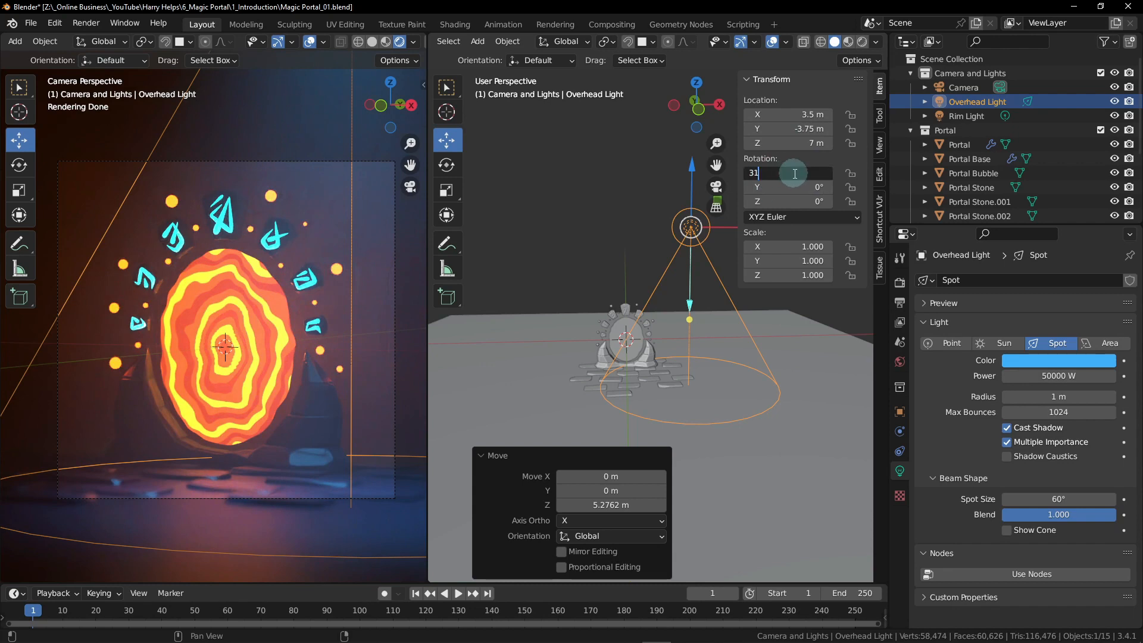
text(31.5)
key(Return)
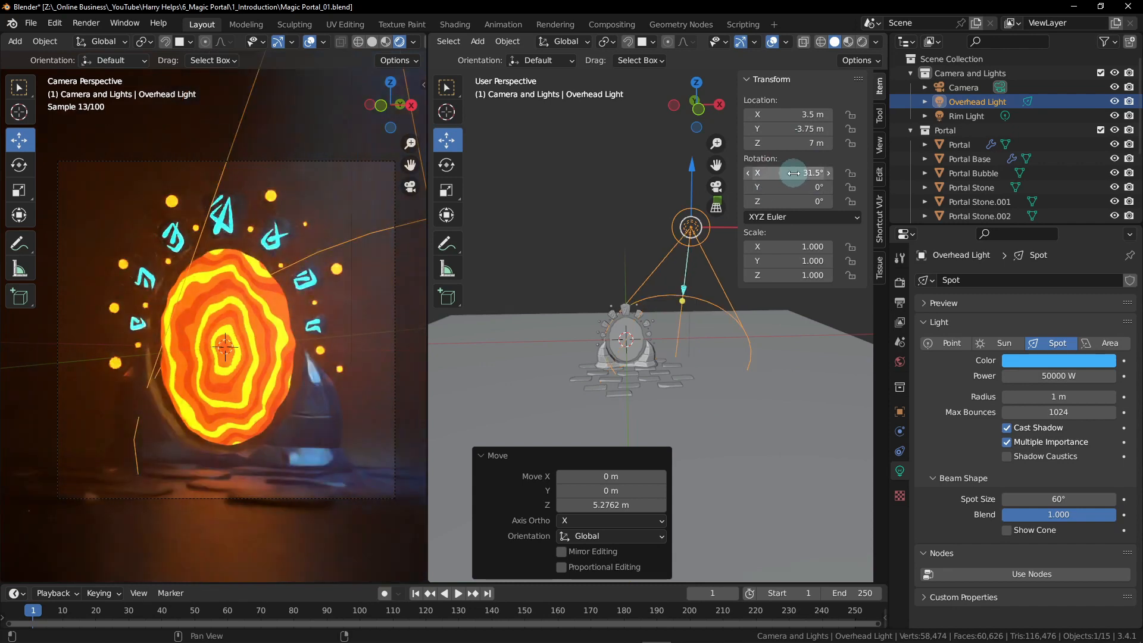
click(800, 189)
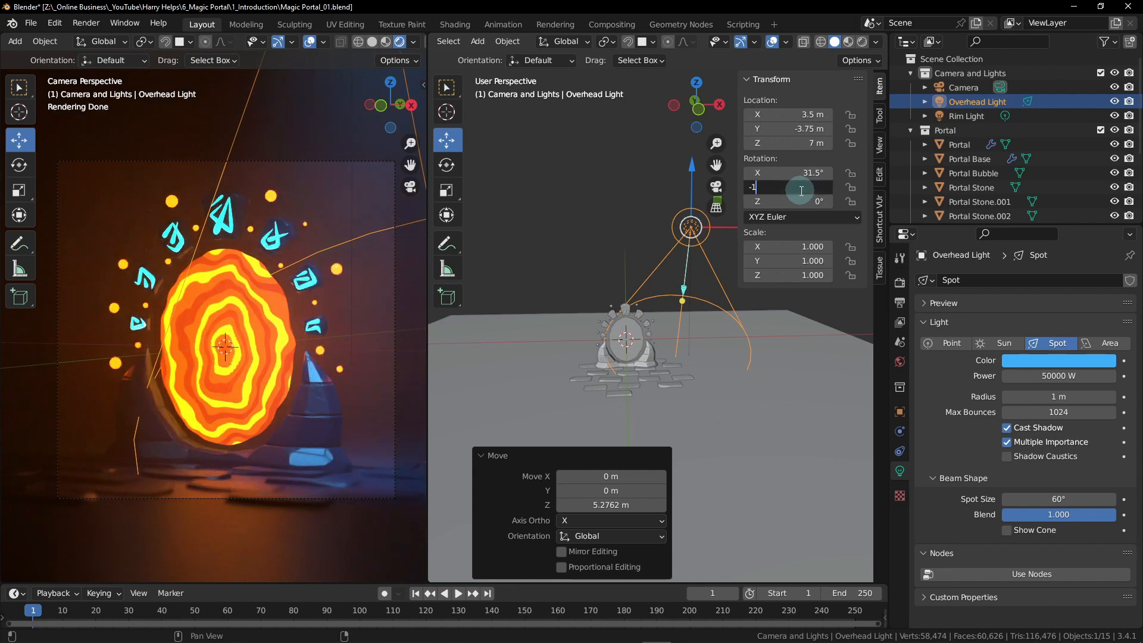
text(-1.5)
key(Return)
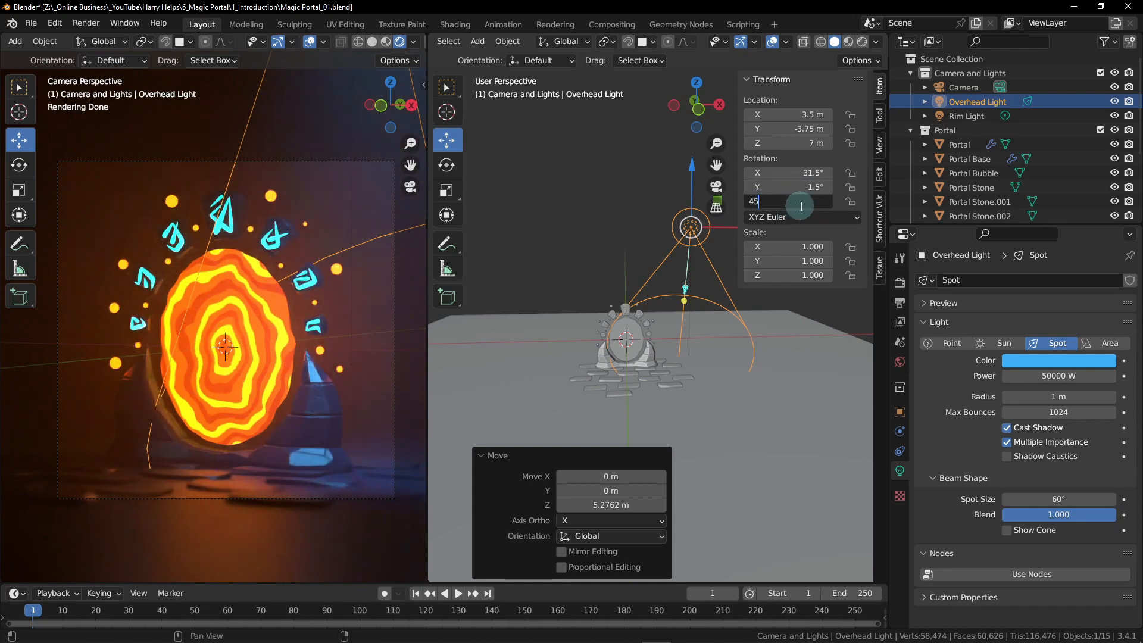
key(Return)
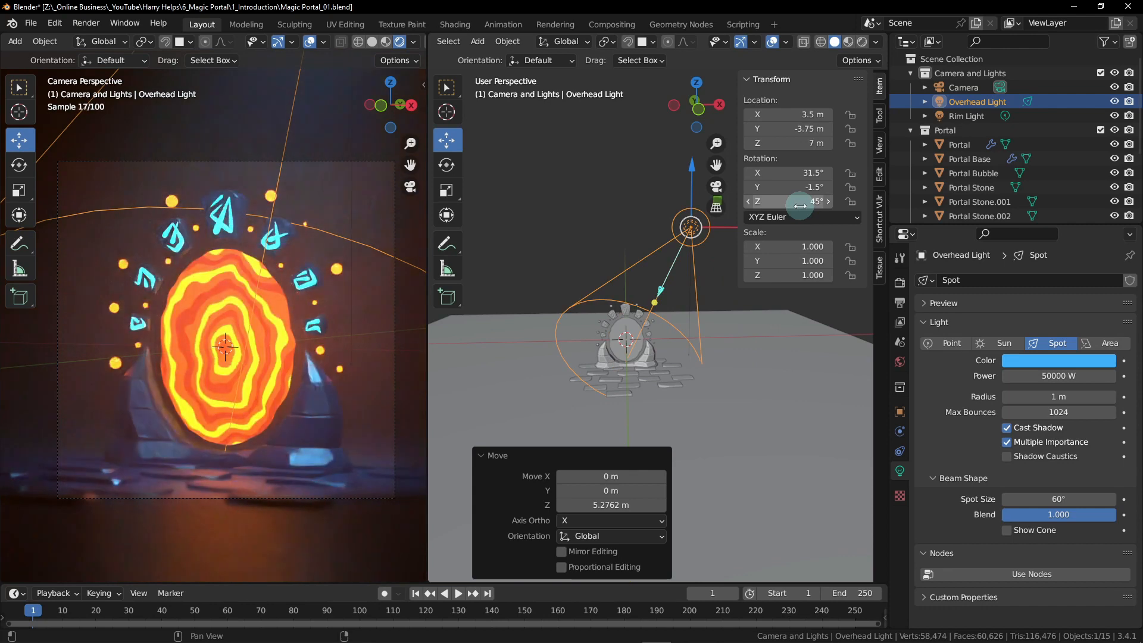
Step: Try re-aiming the overhead light's beam around the portal using its target handle in the viewport
middle_drag(684, 352, 610, 304)
mouse_move(684, 302)
middle_down()
mouse_move(682, 319)
mouse_move(697, 265)
mouse_move(681, 265)
mouse_move(679, 249)
mouse_move(635, 305)
mouse_move(671, 309)
middle_up()
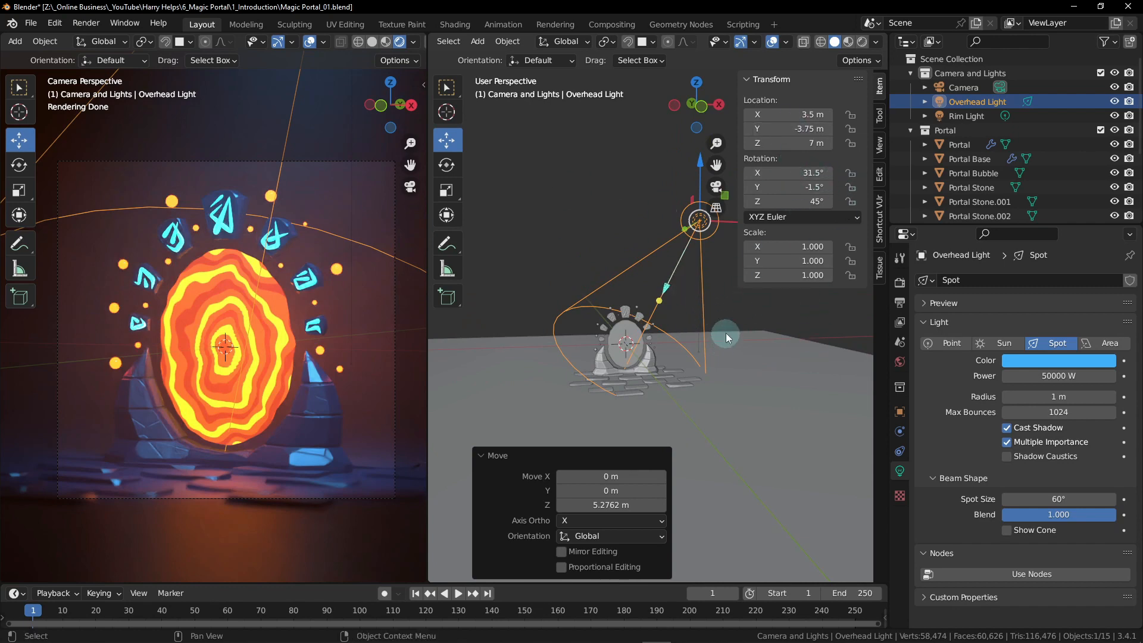
middle_drag(726, 333, 676, 311)
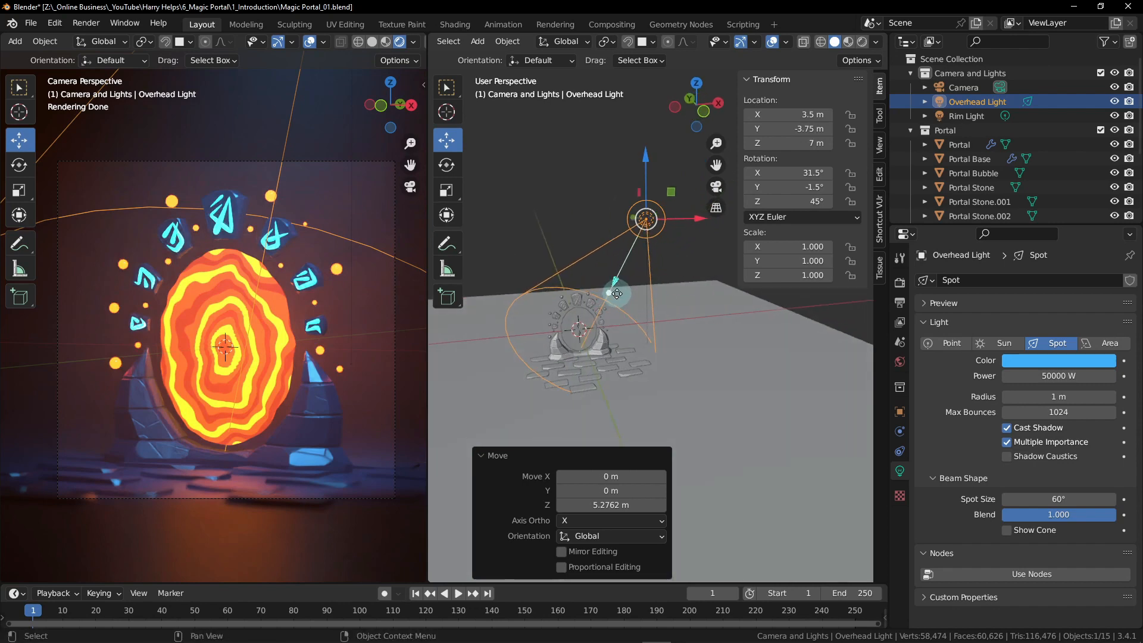
scroll(605, 293, up, 4)
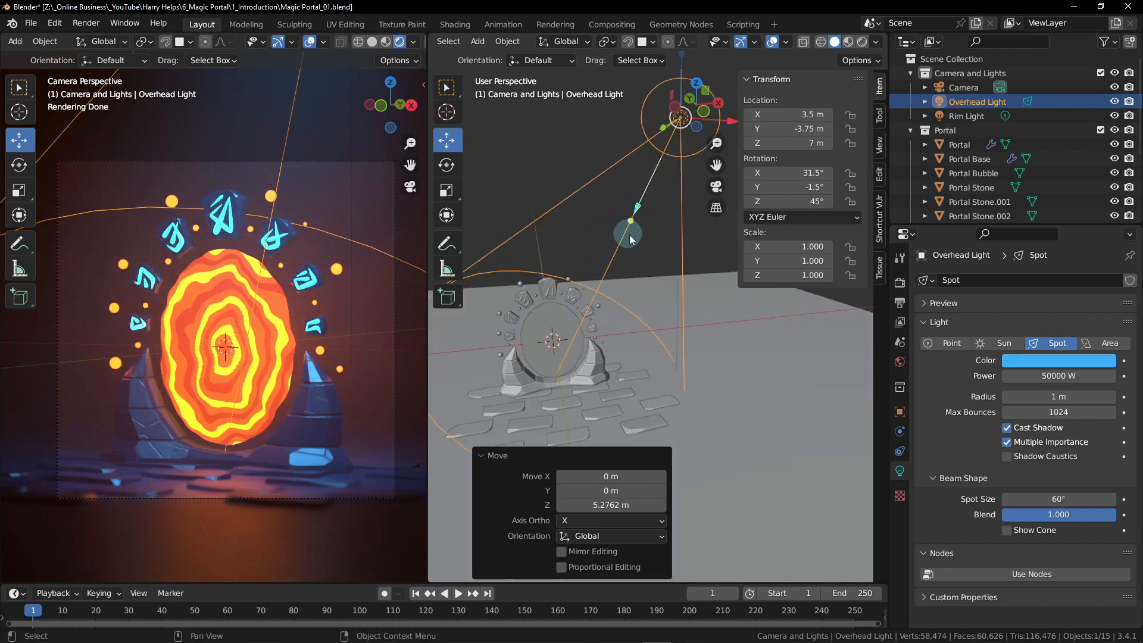
scroll(709, 263, down, 4)
drag(654, 251, 594, 305)
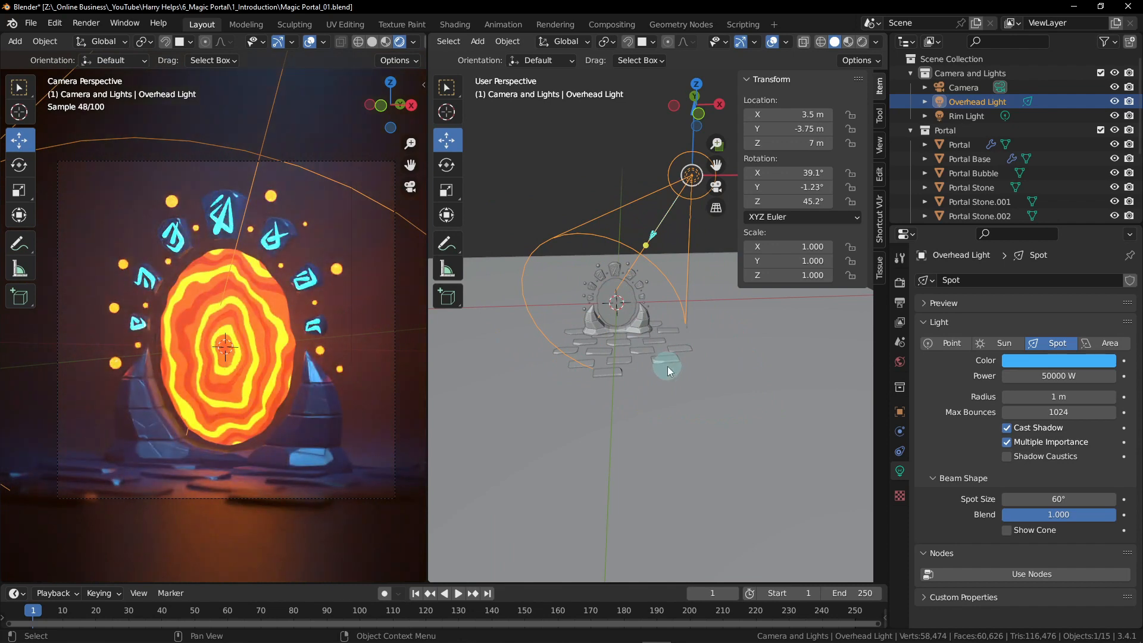
drag(674, 346, 684, 333)
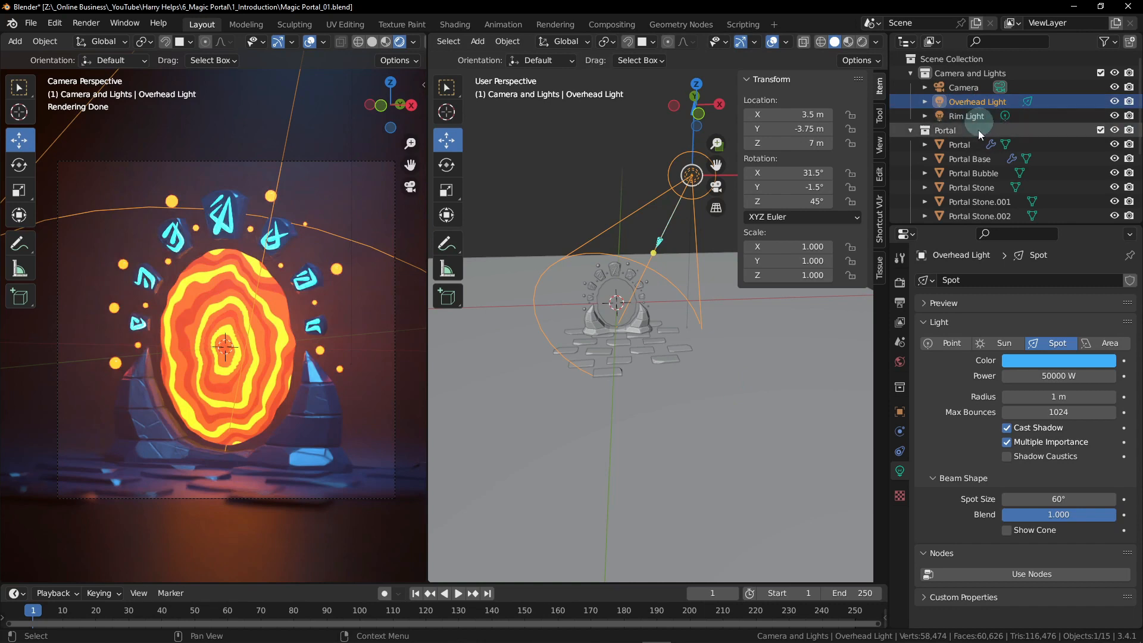
Step: Duplicate the rim light and move the copy about -6.6 m along the global X axis
click(966, 116)
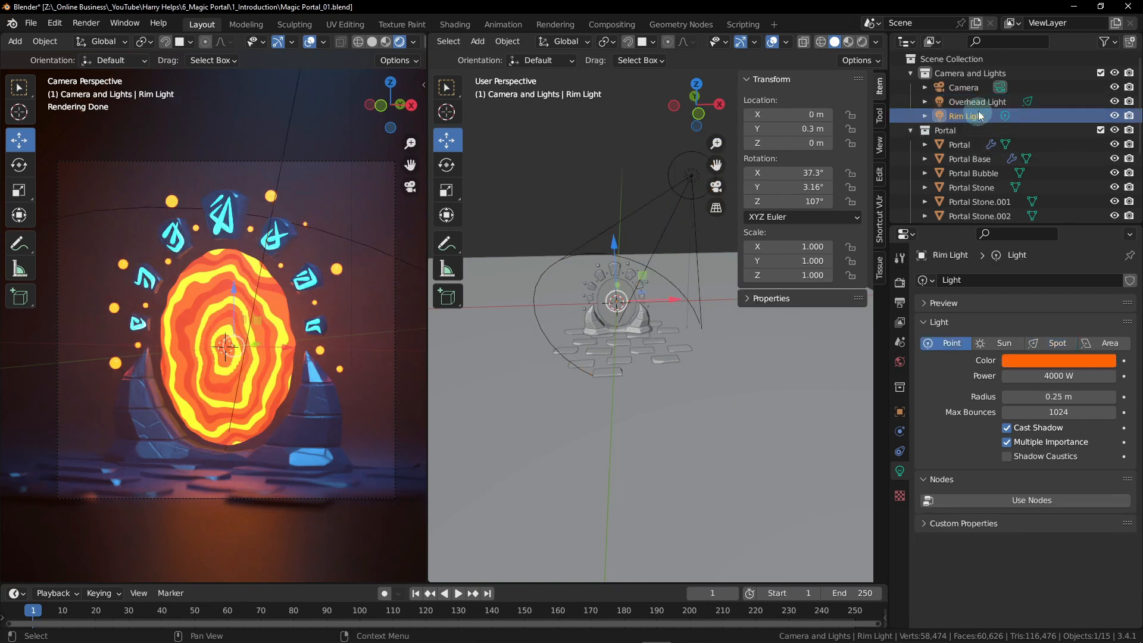
middle_drag(569, 356, 670, 383)
scroll(615, 306, up, 2)
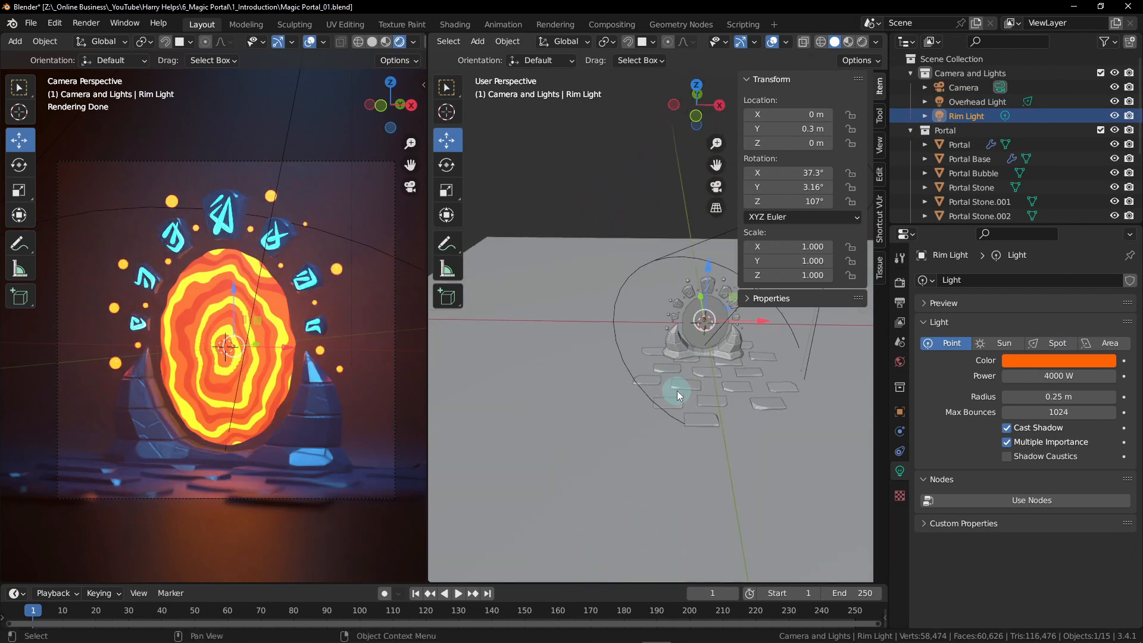
key(shift+d)
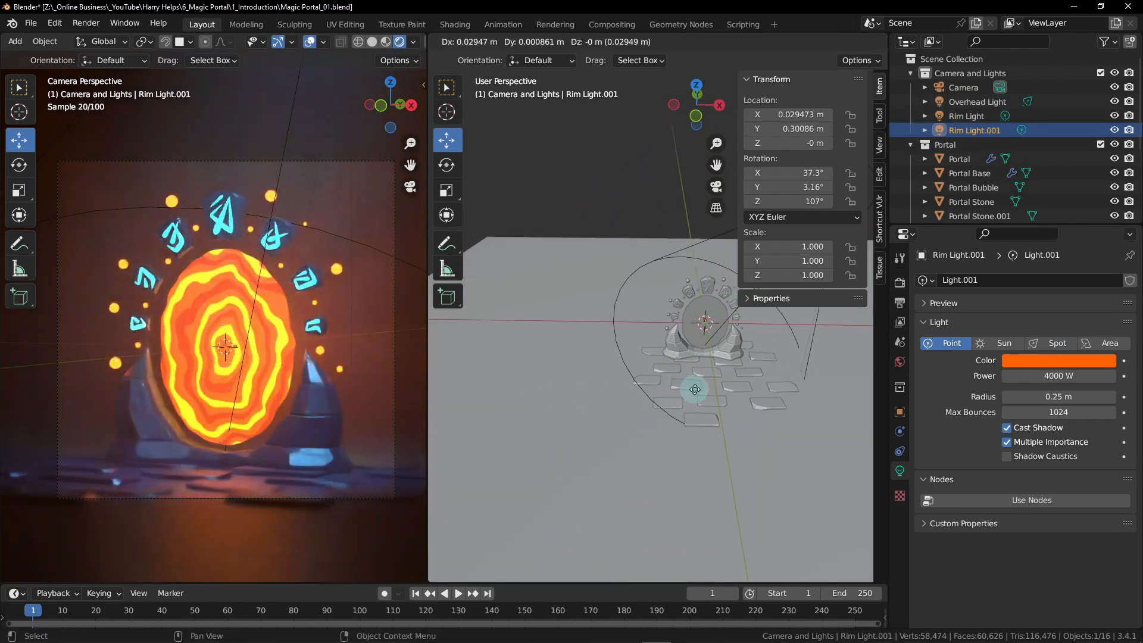
key(x)
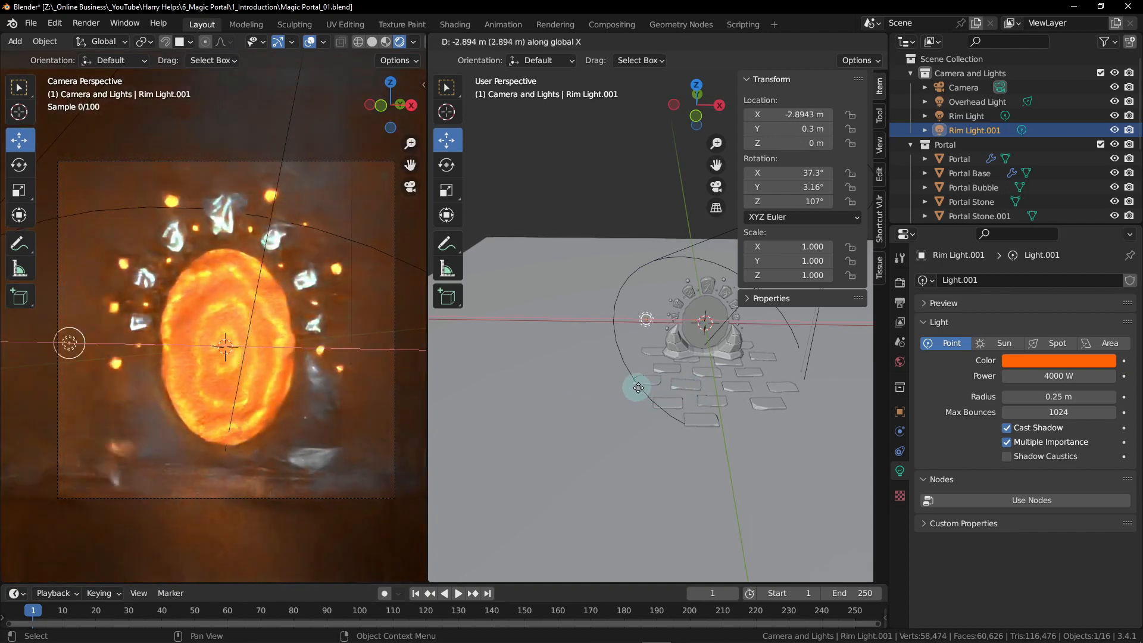
click(568, 385)
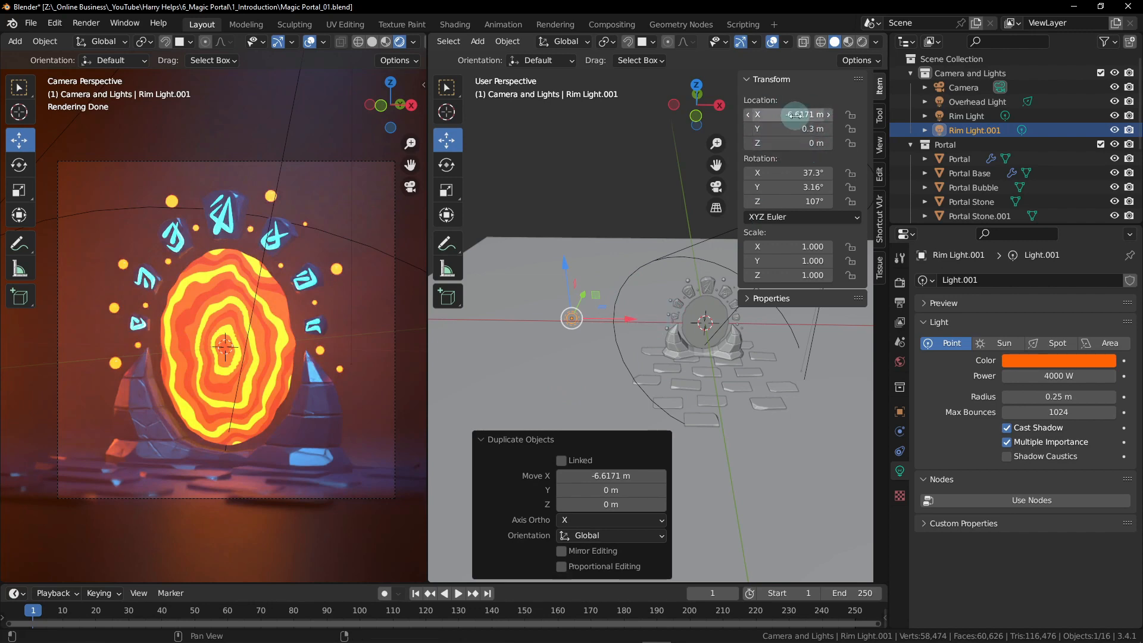
Step: Set the duplicated rim light's location to X -4.3 m, Y -0.9 m and Z 1.1 m
click(801, 113)
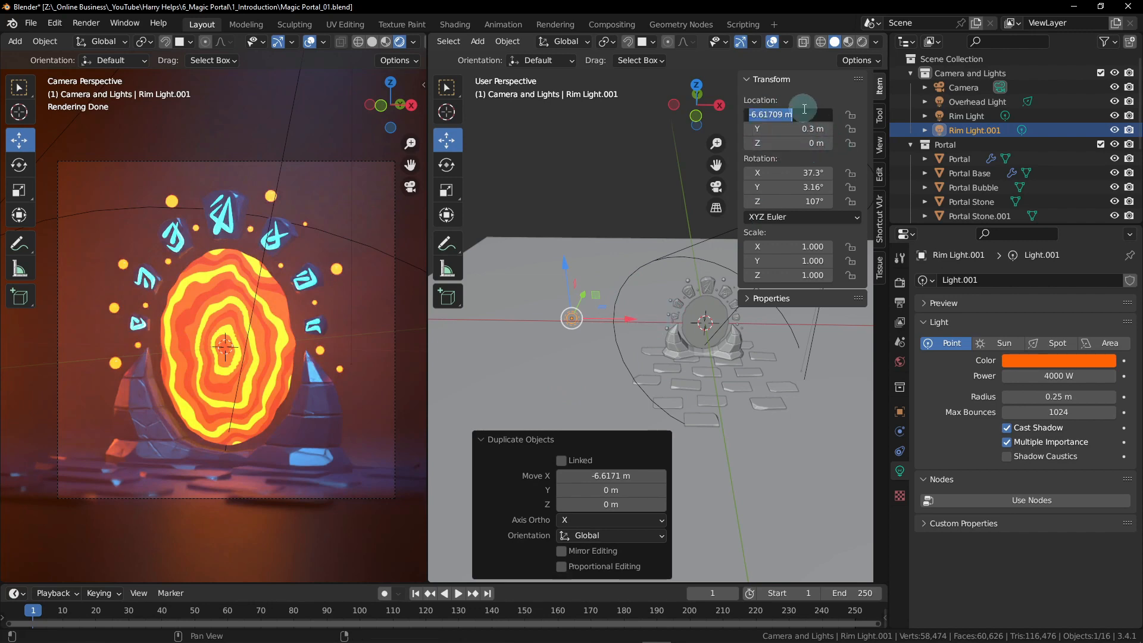
key(BackSpace)
text(-4.3)
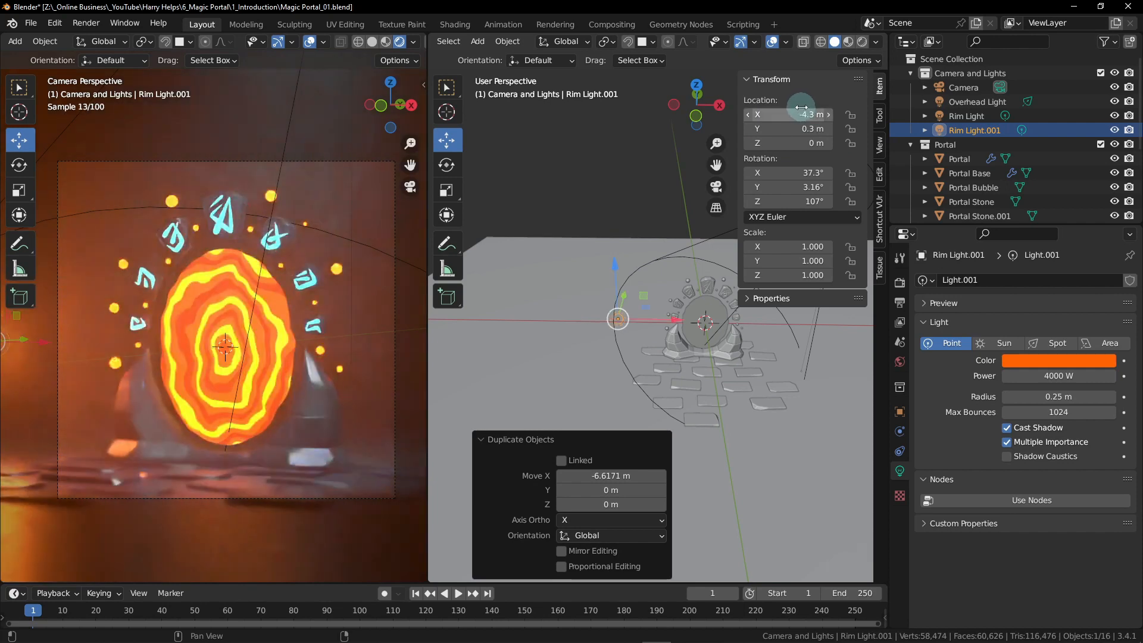
click(792, 129)
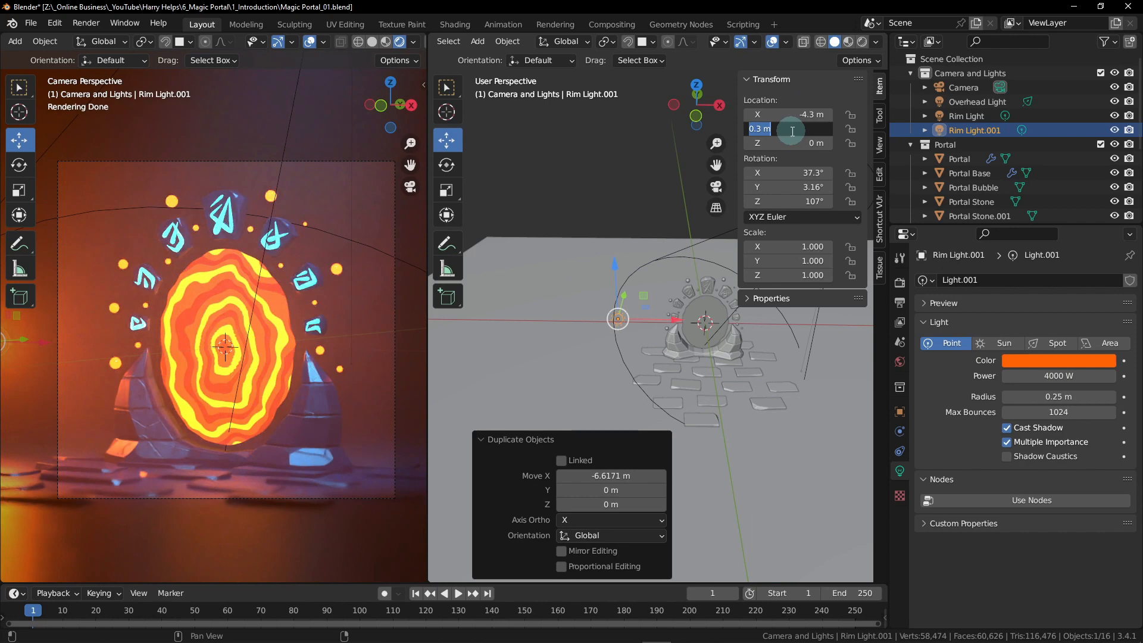
key(BackSpace)
text(-.9)
key(Return)
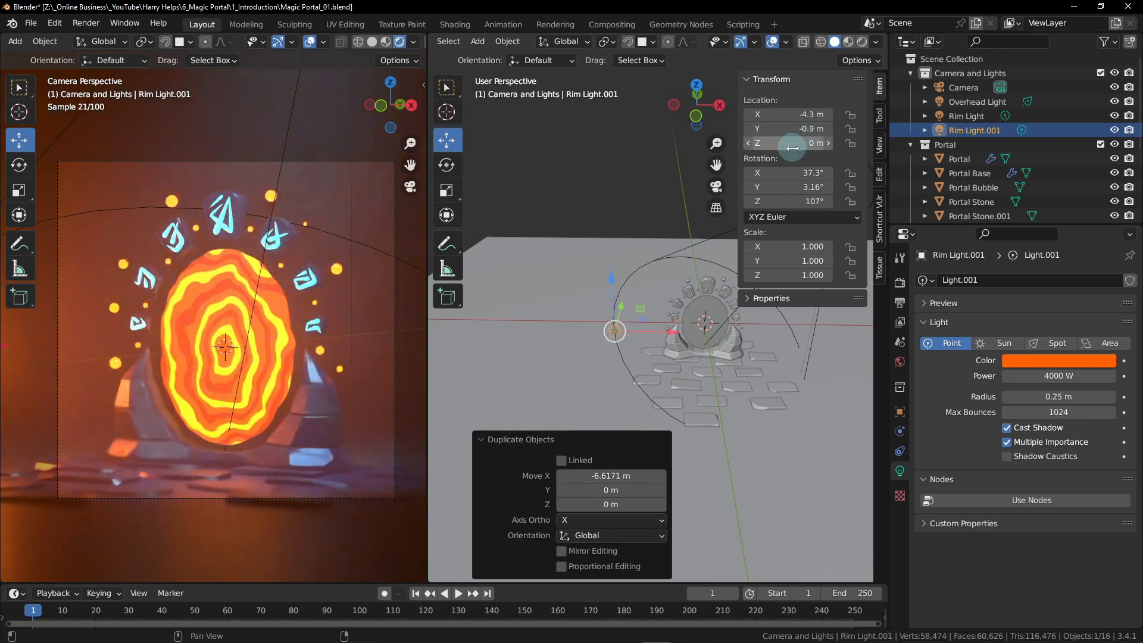
click(789, 143)
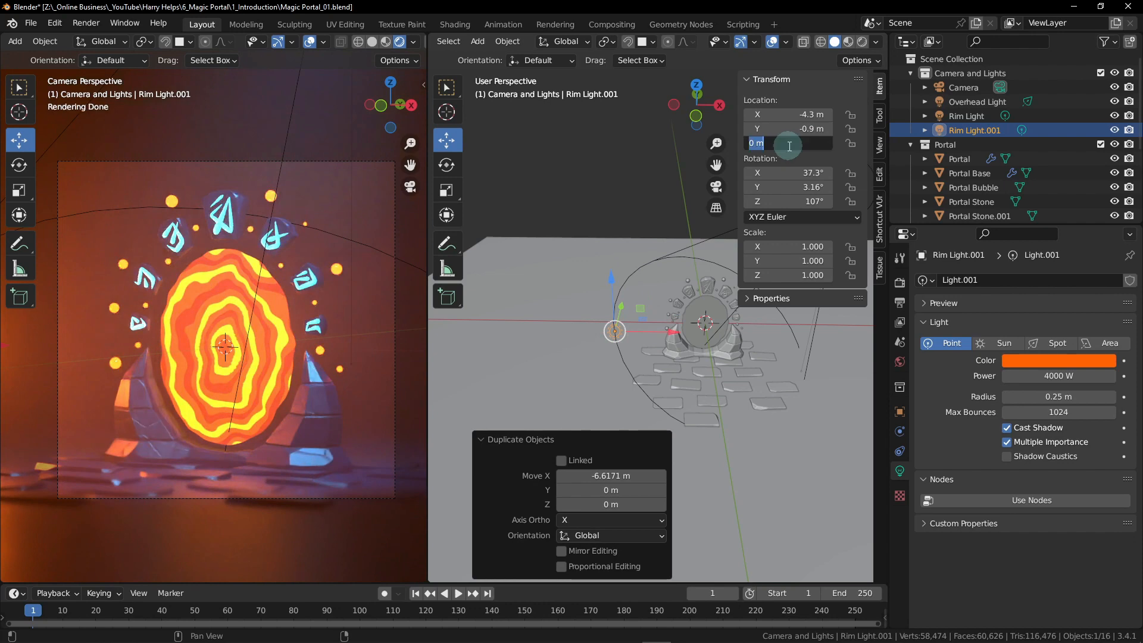
key(Return)
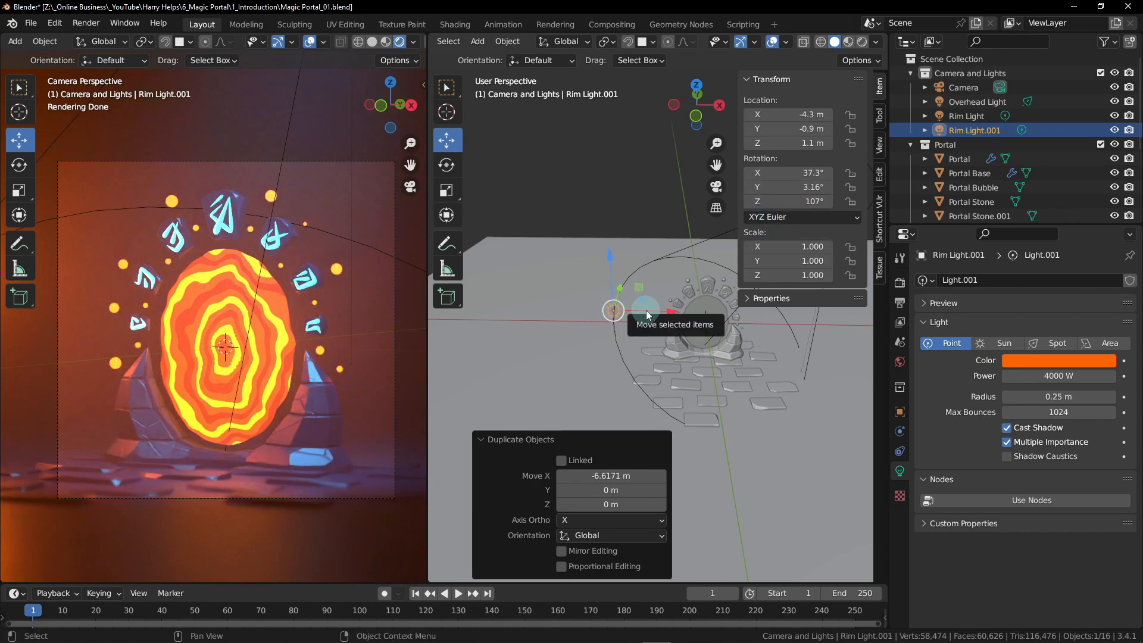
Step: Reset the duplicated rim light's rotation to 0° on all three axes
drag(802, 172, 801, 201)
text(0)
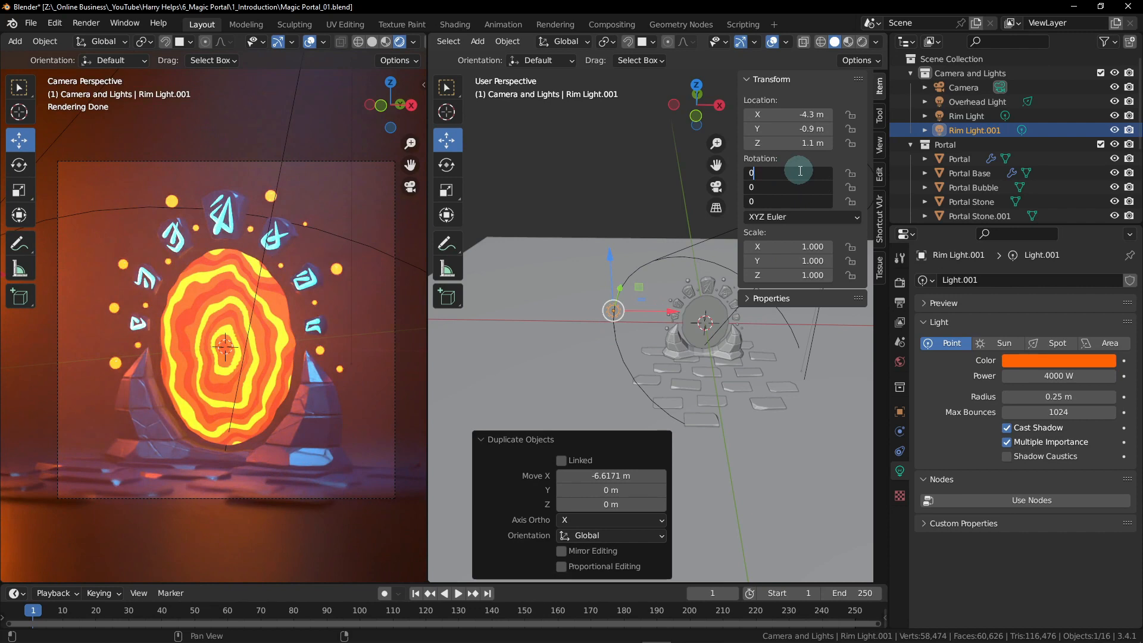
key(Return)
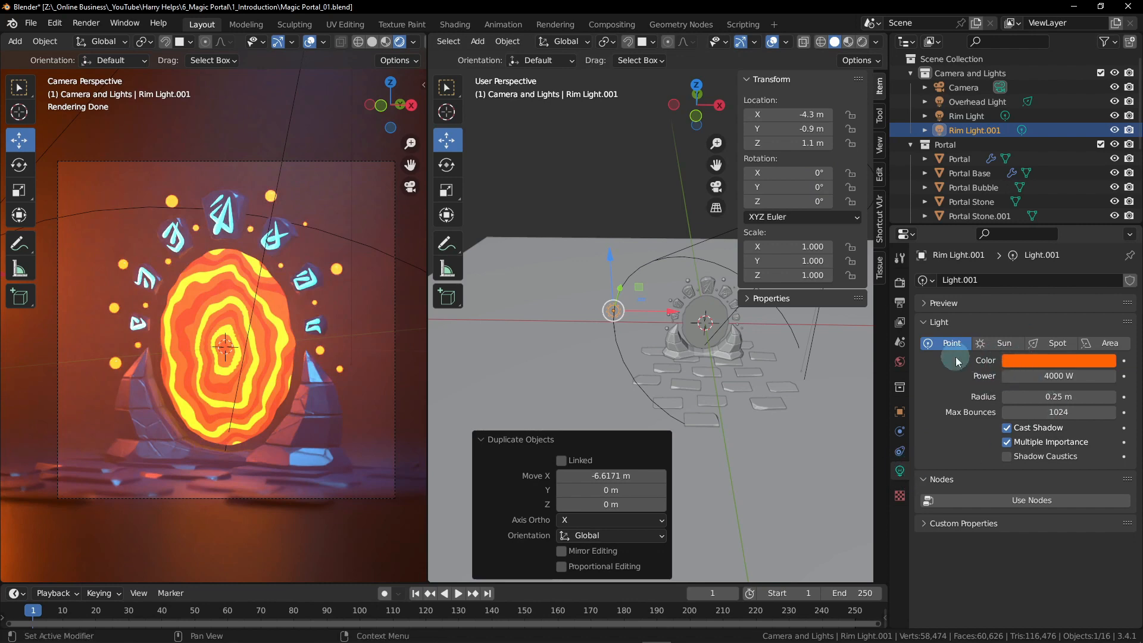
Step: Make the duplicated light pure red with a hue of 0.000 and set its power to 1000 W
click(1053, 362)
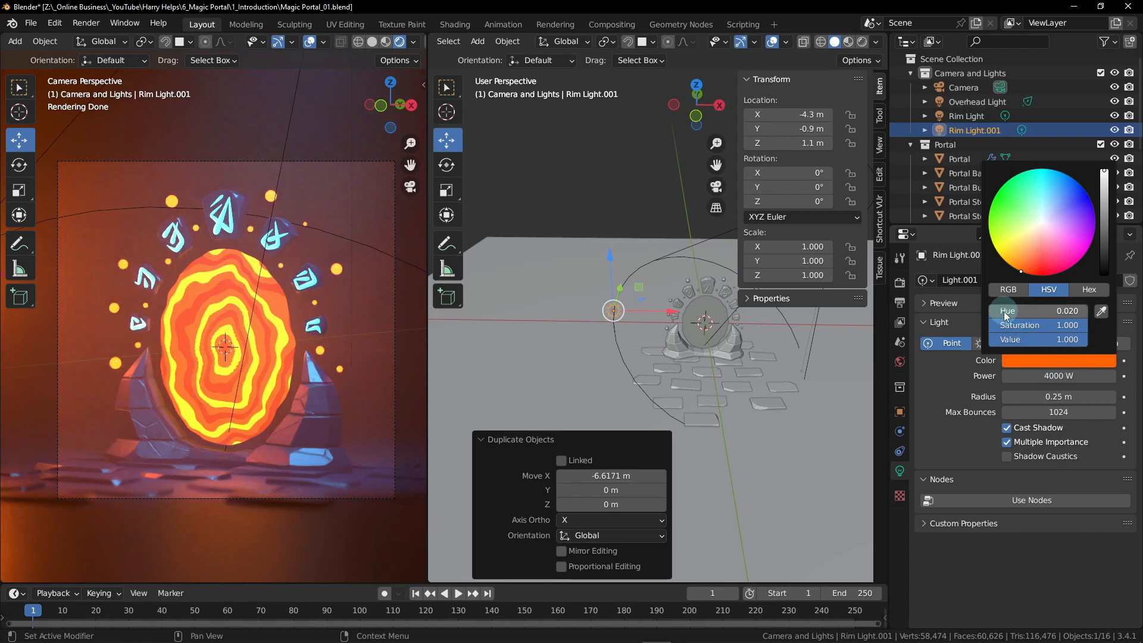
drag(1013, 312, 986, 315)
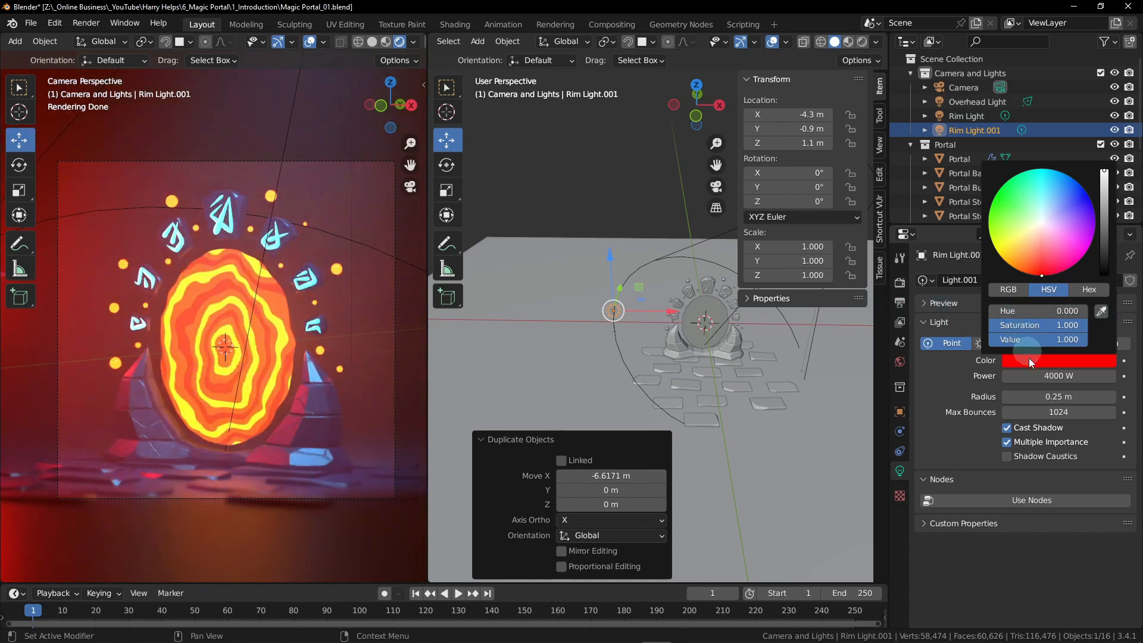
click(1058, 377)
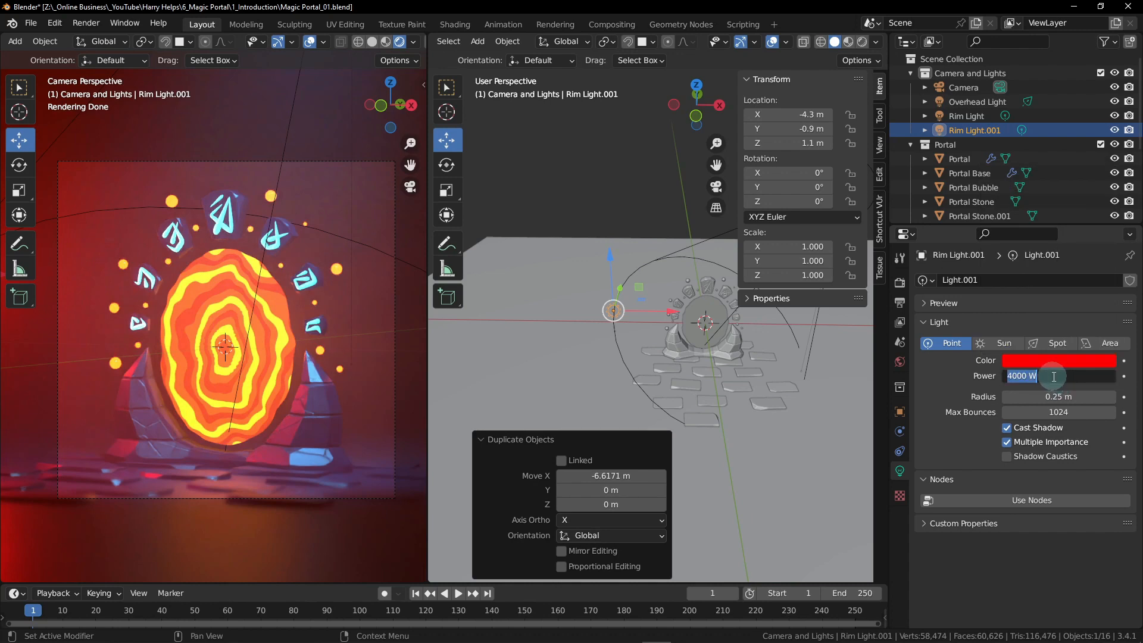
text(1)
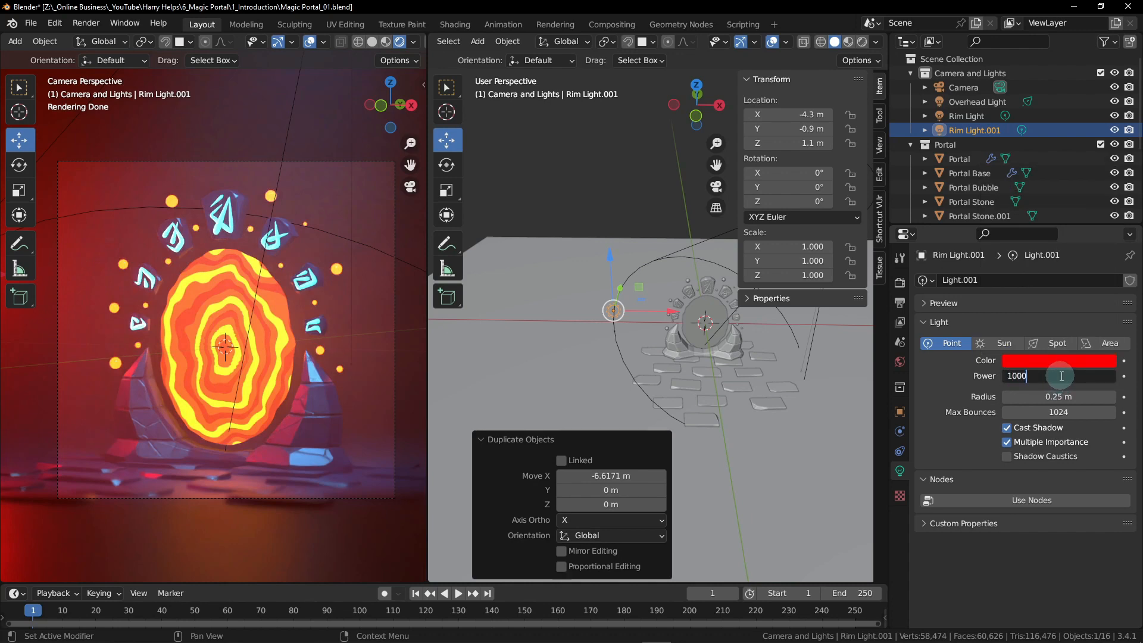
key(Return)
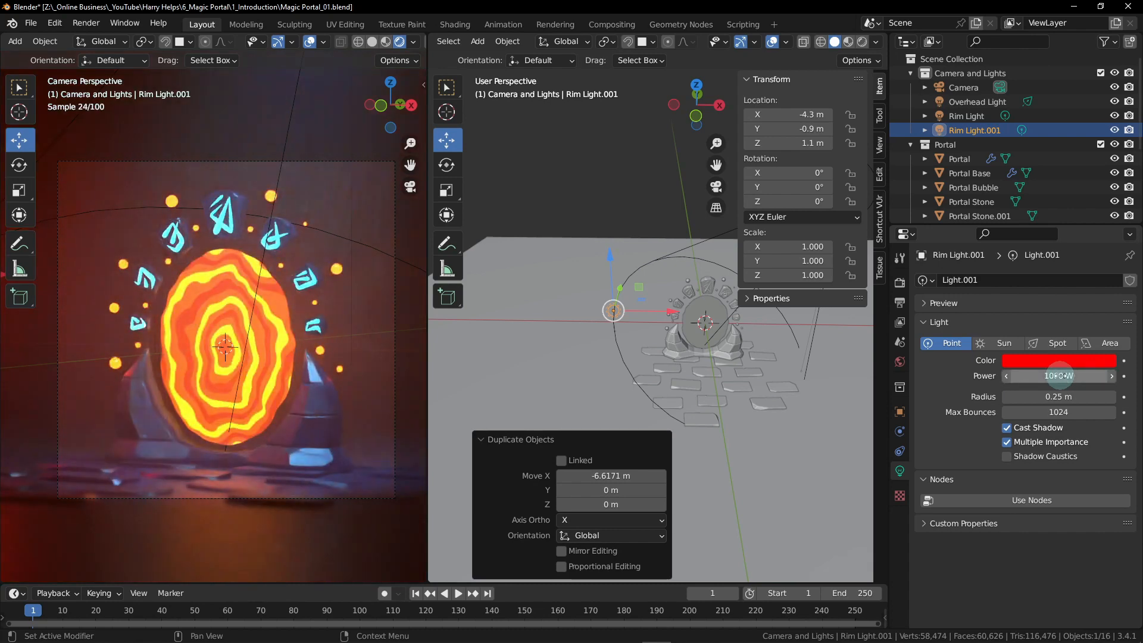
Step: Set the red light's radius to 1 m
click(1048, 400)
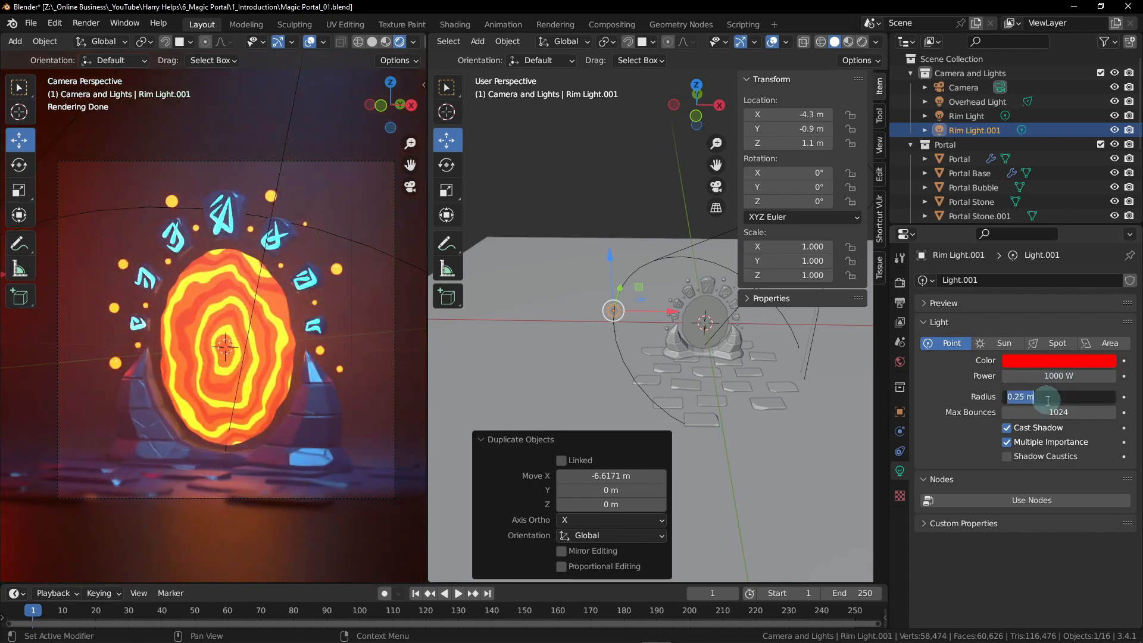
text(1)
key(Return)
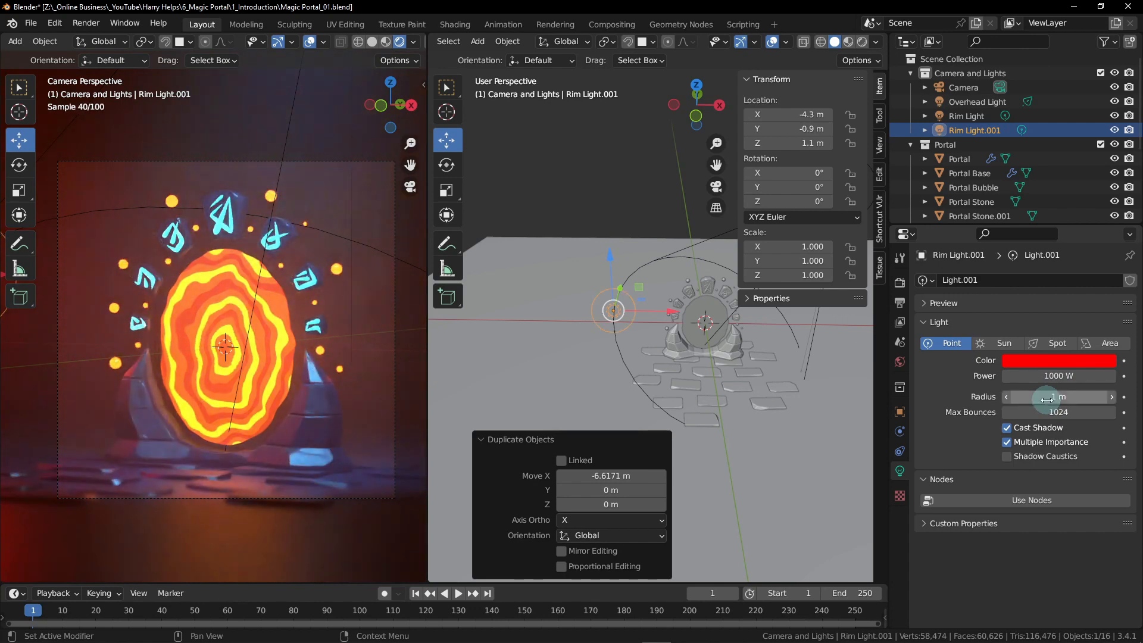